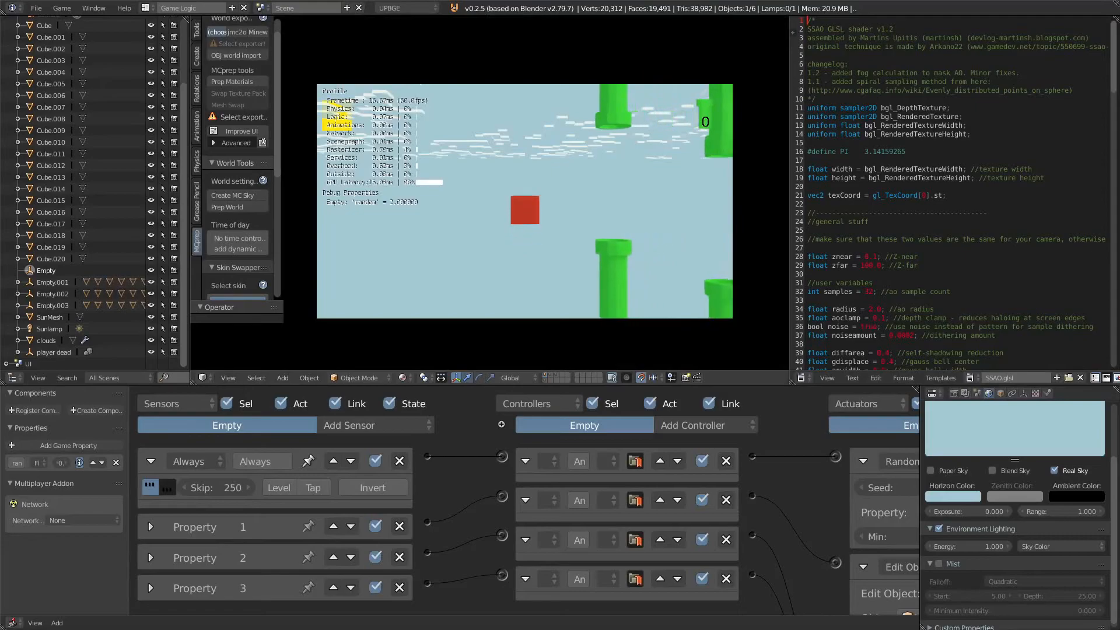
key("space")
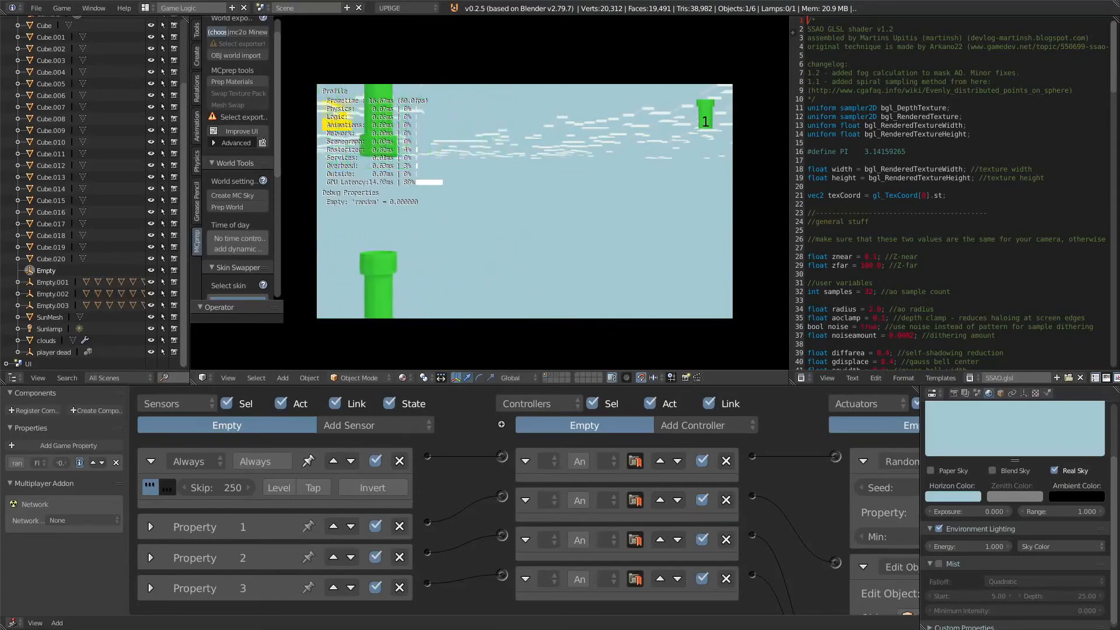
Step: Play the finished Flappy Bird style demo briefly and stop the game
key("Escape")
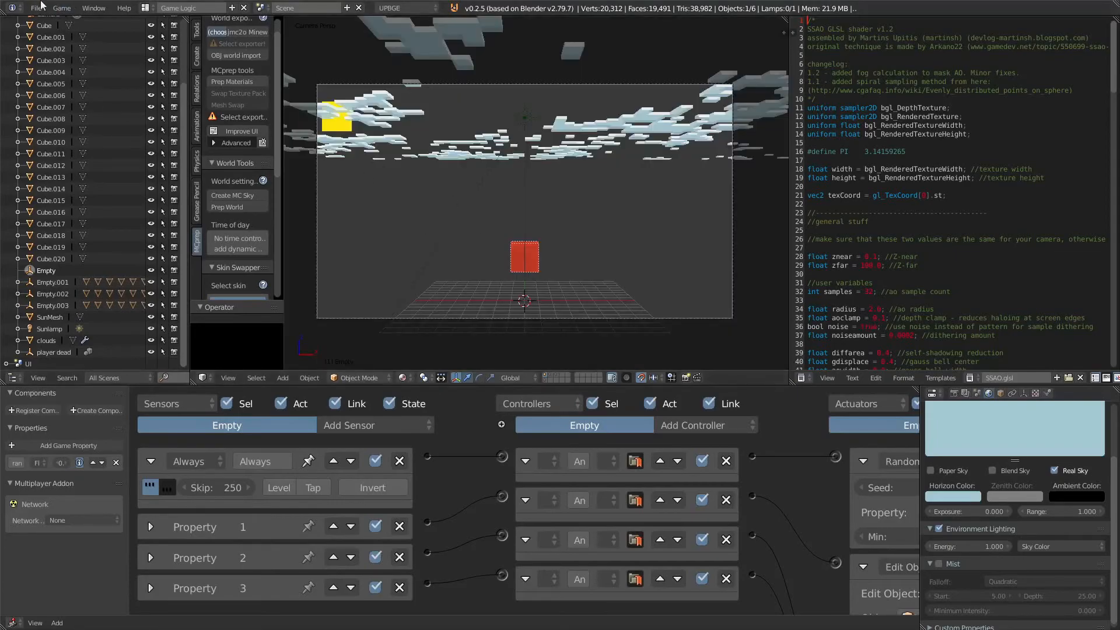
Step: Reload the start-up file to begin a fresh scene
left_click(37, 9)
left_click(55, 22)
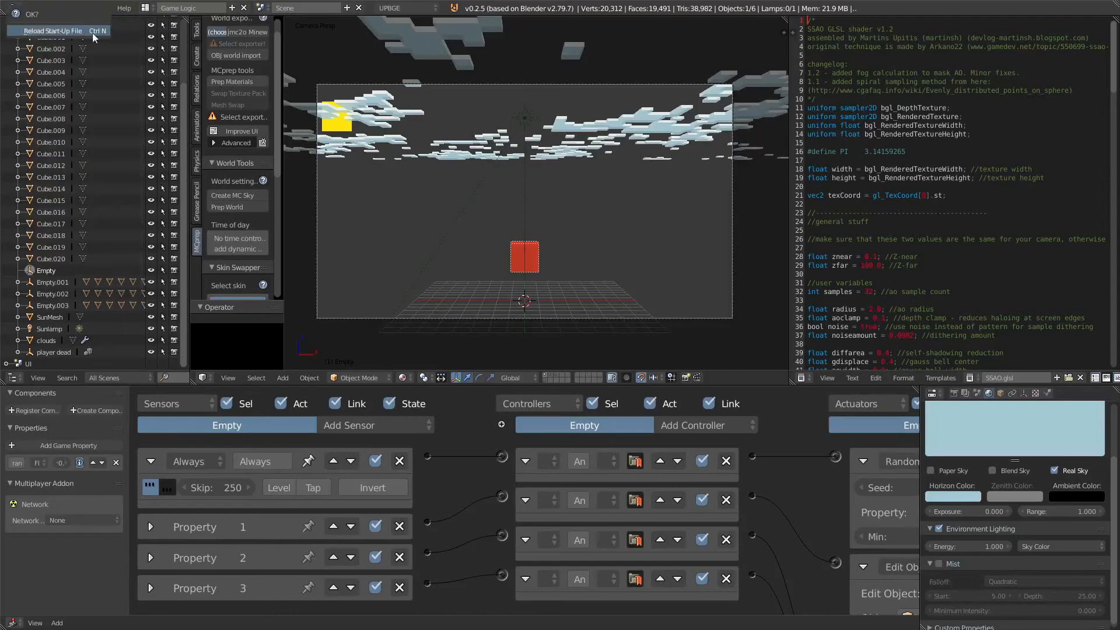
left_click(65, 30)
Step: Select and delete all objects in the scene
middle_click_drag(565, 237, 508, 140)
key("a")
key("Delete")
Step: Snap the 3D cursor to the centre and add a cube mesh there
key("shift+s")
left_click(484, 264)
key("shift+a")
mouse_move(487, 256)
left_click(529, 271)
scroll(541, 268, "up", 5)
Step: Add a new material to the cube and set its diffuse colour to red
left_click(1047, 393)
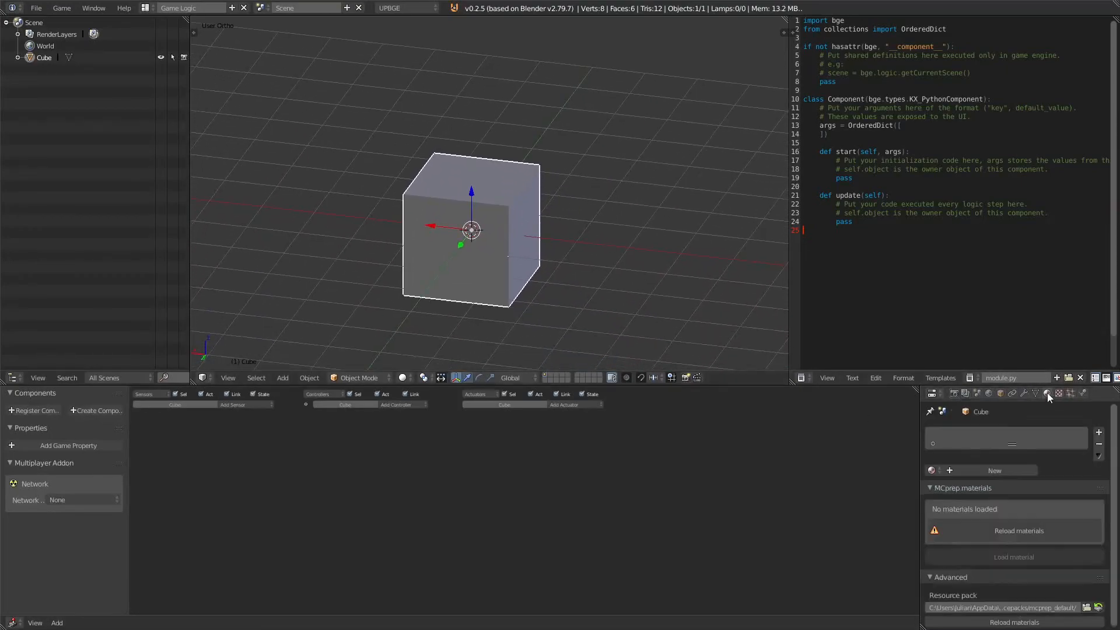
left_click(1011, 468)
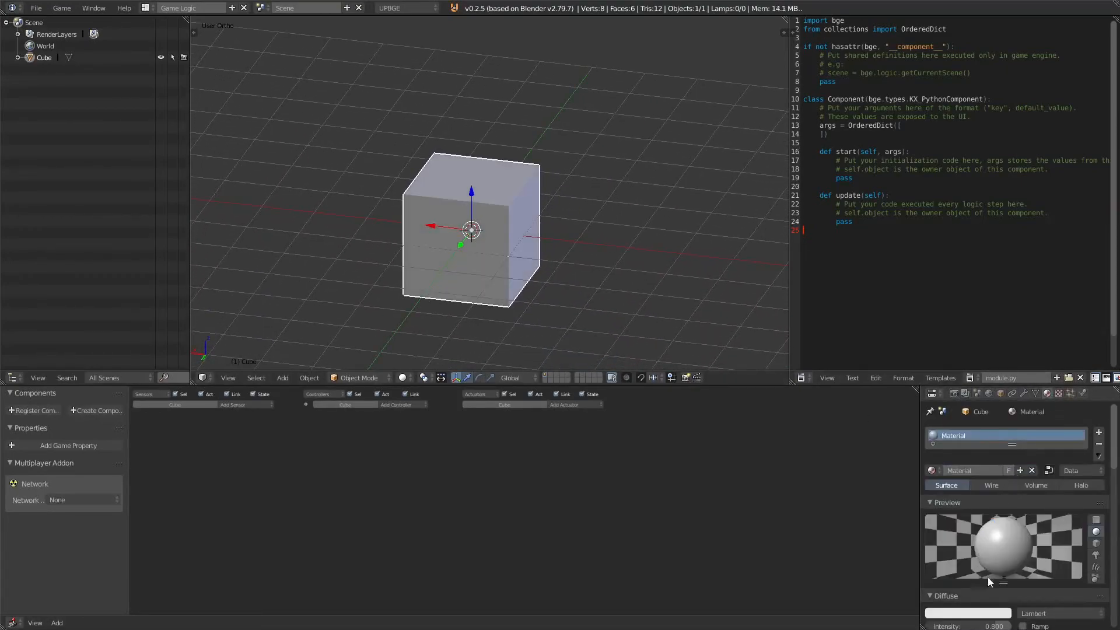
left_click(988, 613)
left_click_drag(962, 513, 958, 539)
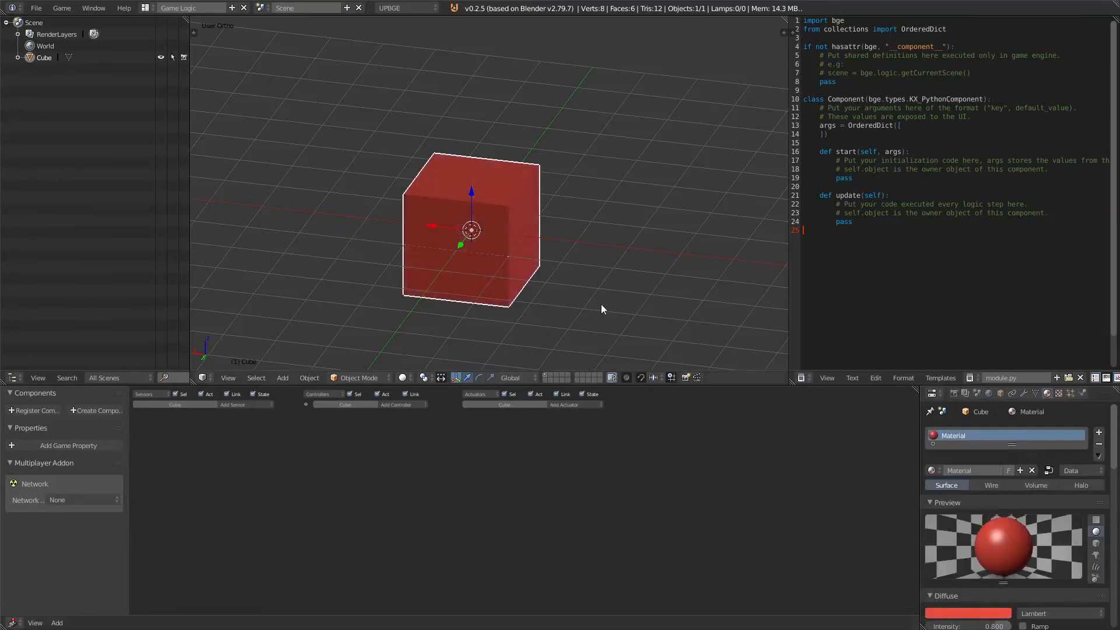
Step: Set the cube's physics type to Dynamic and enable its collision bounds
left_click(1082, 393)
left_click(1022, 452)
left_click(1034, 409)
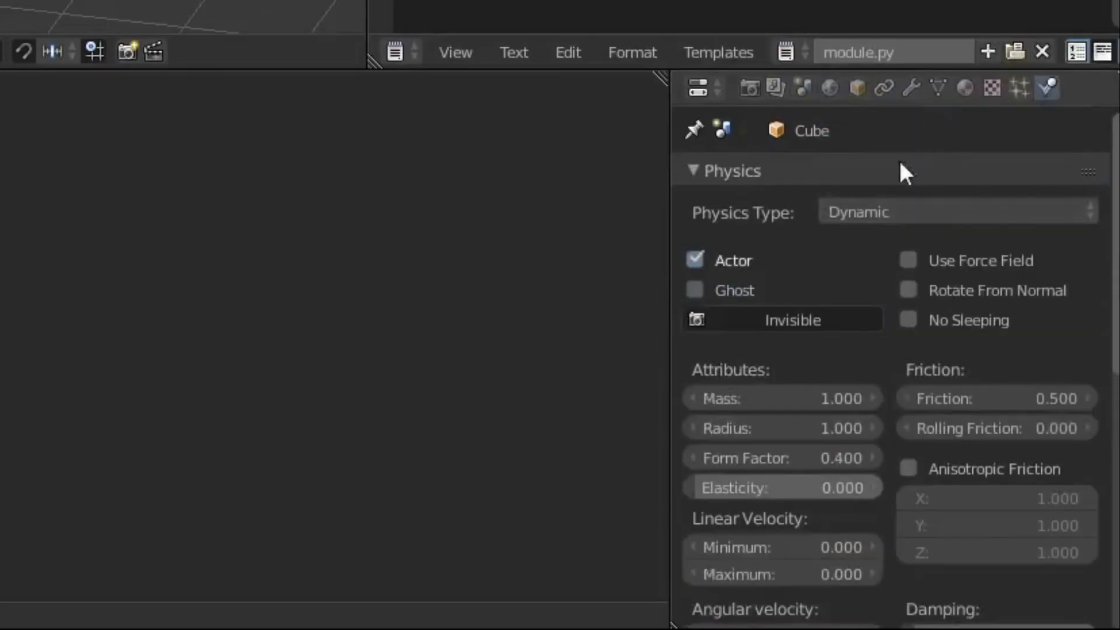
scroll(955, 542, "down", 5)
scroll(752, 435, "down", 6)
left_click(714, 370)
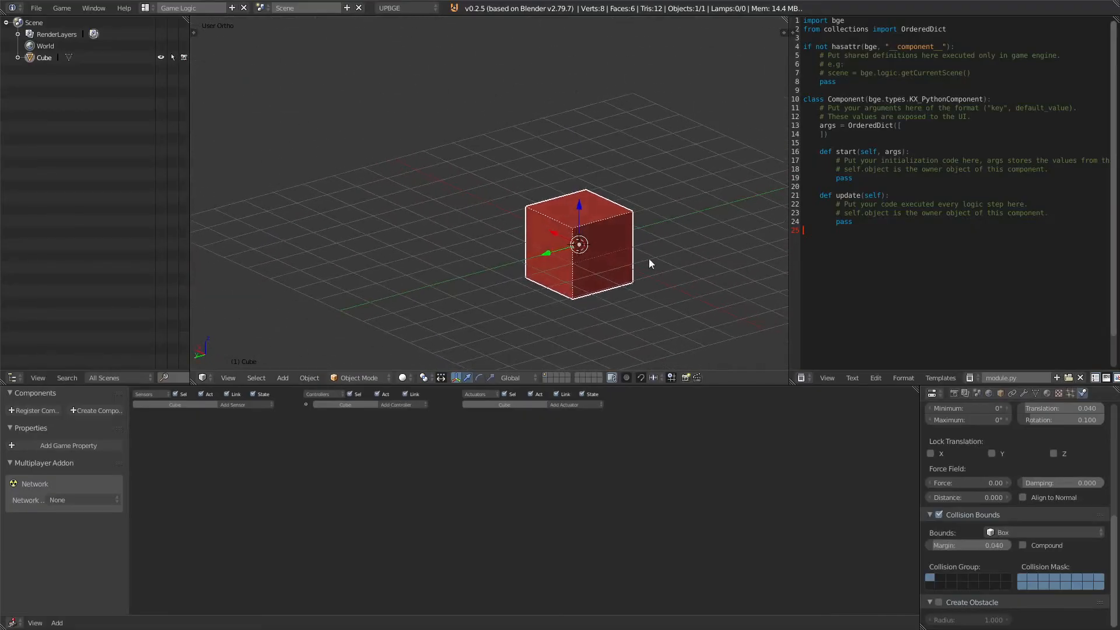
Step: Add a Keyboard sensor to the cube using the Spacebar key
middle_click_drag(648, 257, 557, 227, "shift")
scroll(1105, 500, "up", 10)
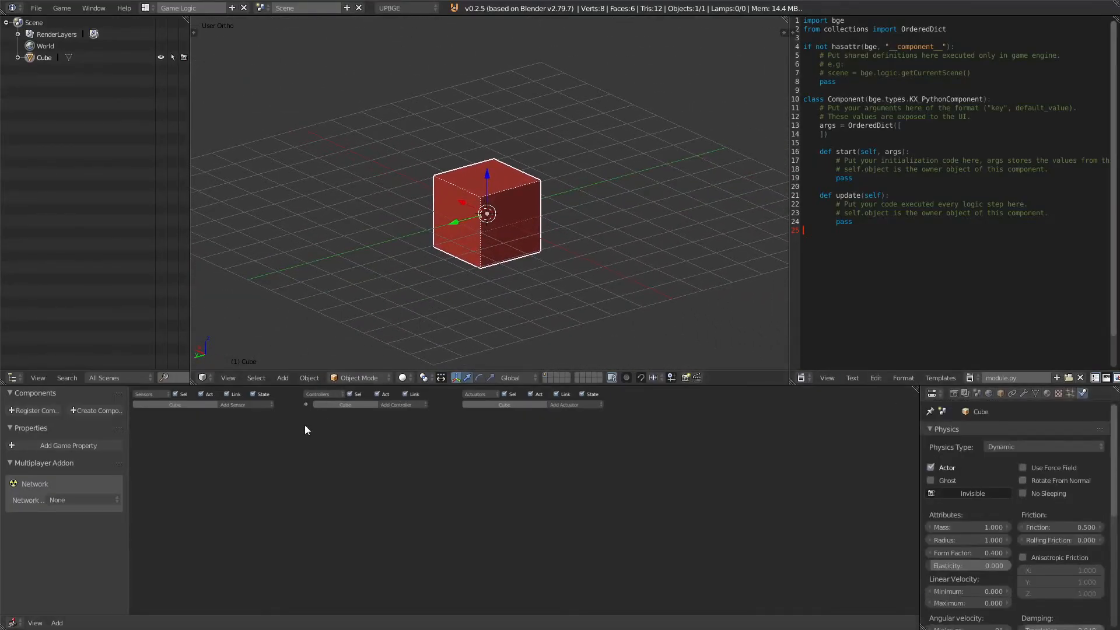
left_click(254, 404)
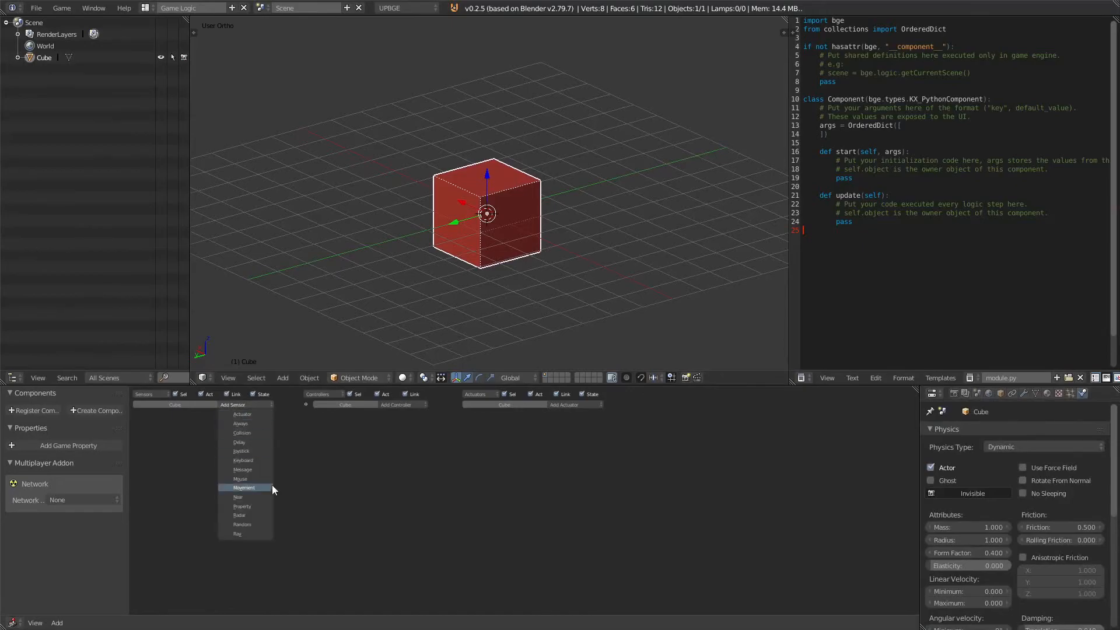
left_click(255, 460)
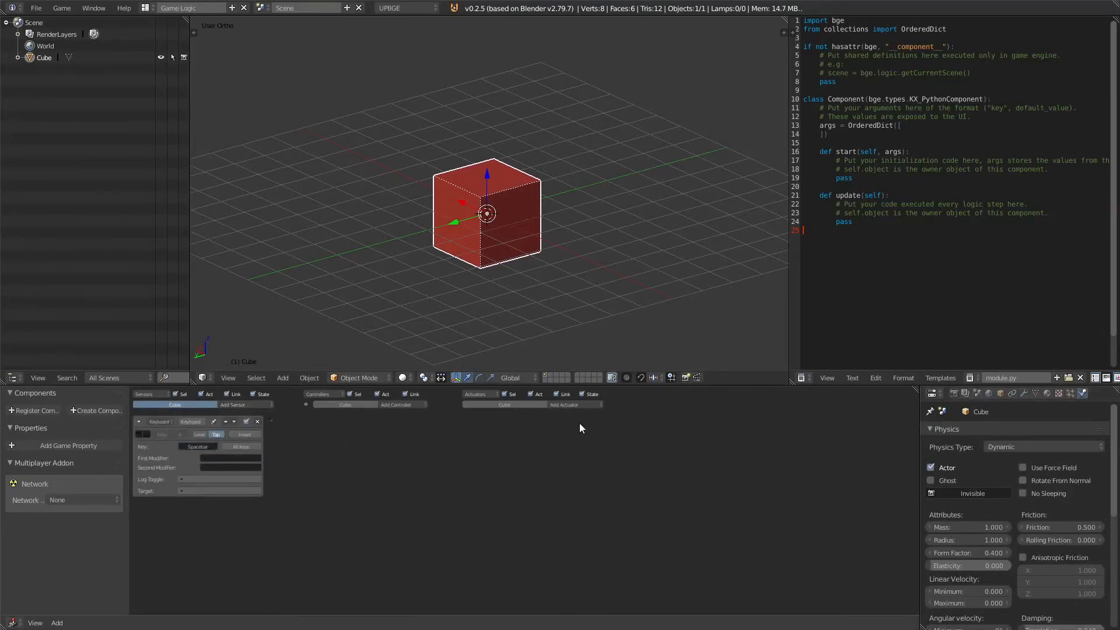
Step: Add a Motion actuator and link the keyboard sensor to it through a controller
left_click(574, 403)
left_click(571, 503)
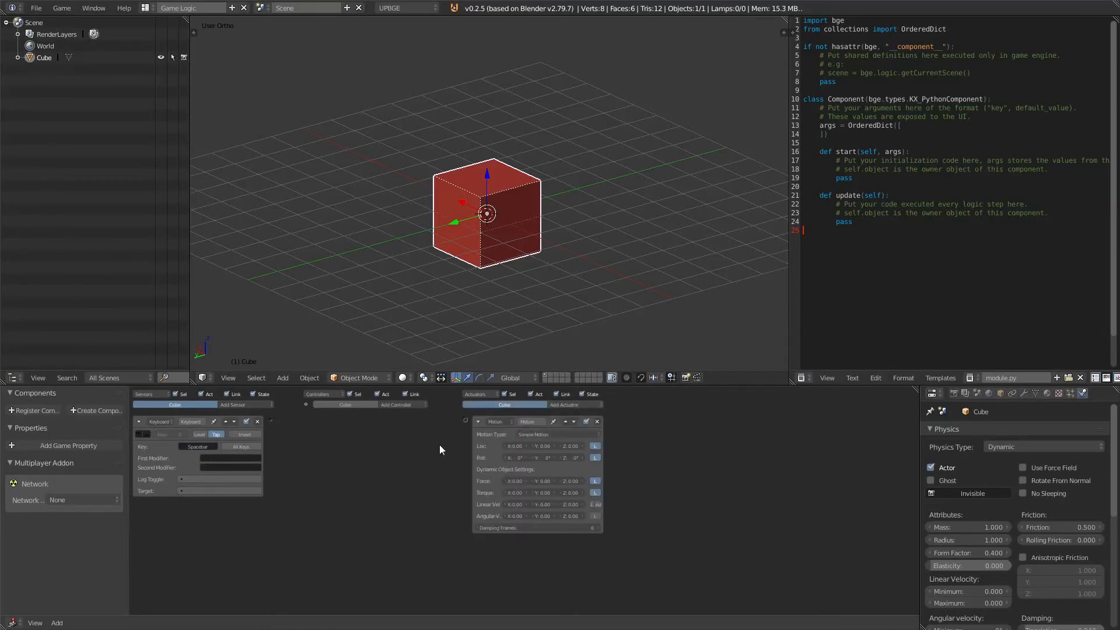
left_click_drag(270, 421, 465, 420)
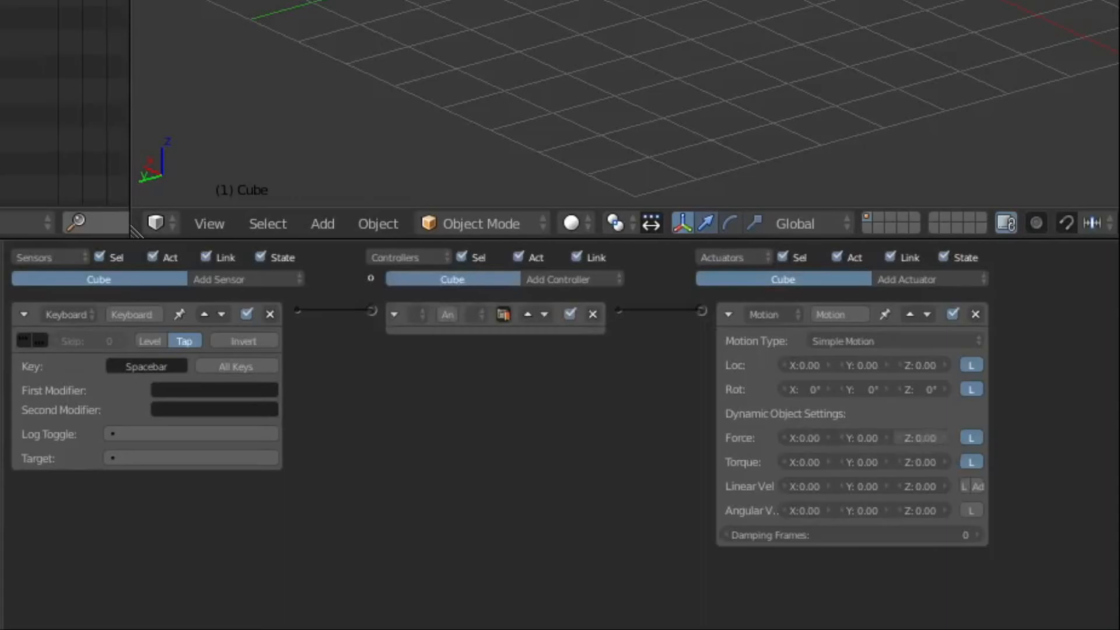
Step: Set the Motion actuator's Z force to 500
left_click(926, 435)
type("500")
key("Return")
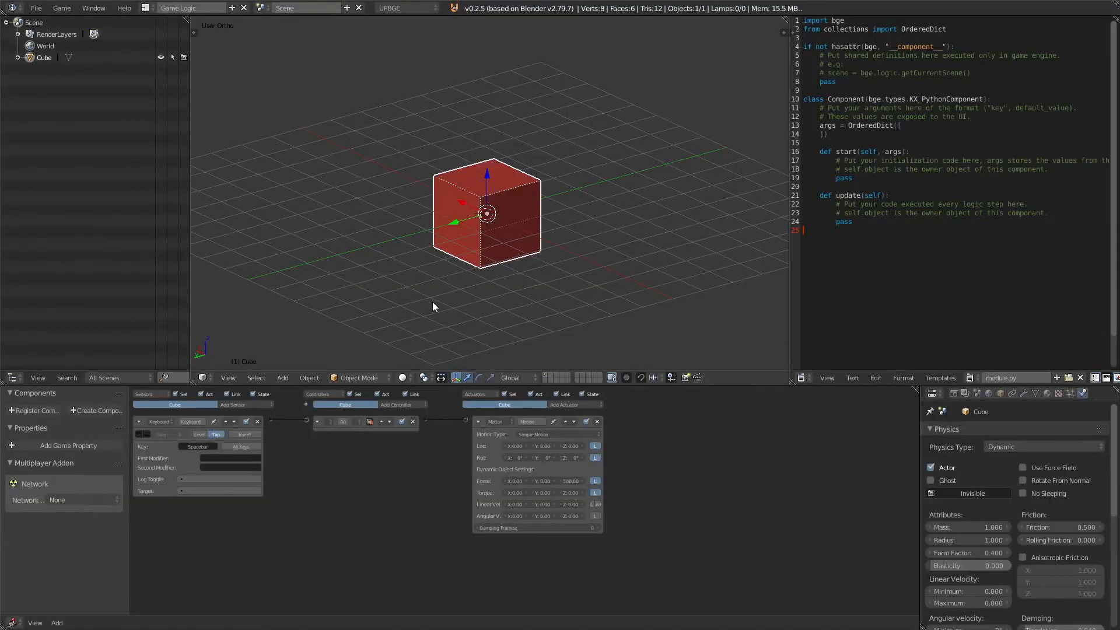
Step: Run the game from the camera view and test the cube's jump with the spacebar
key("KP_0")
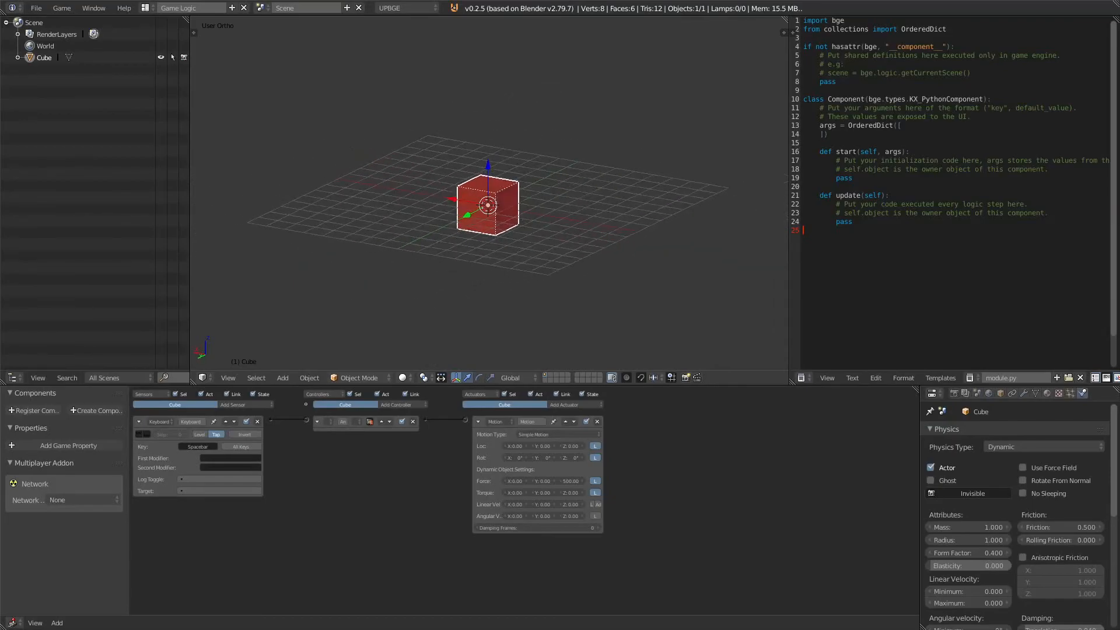
key("p")
key("space")
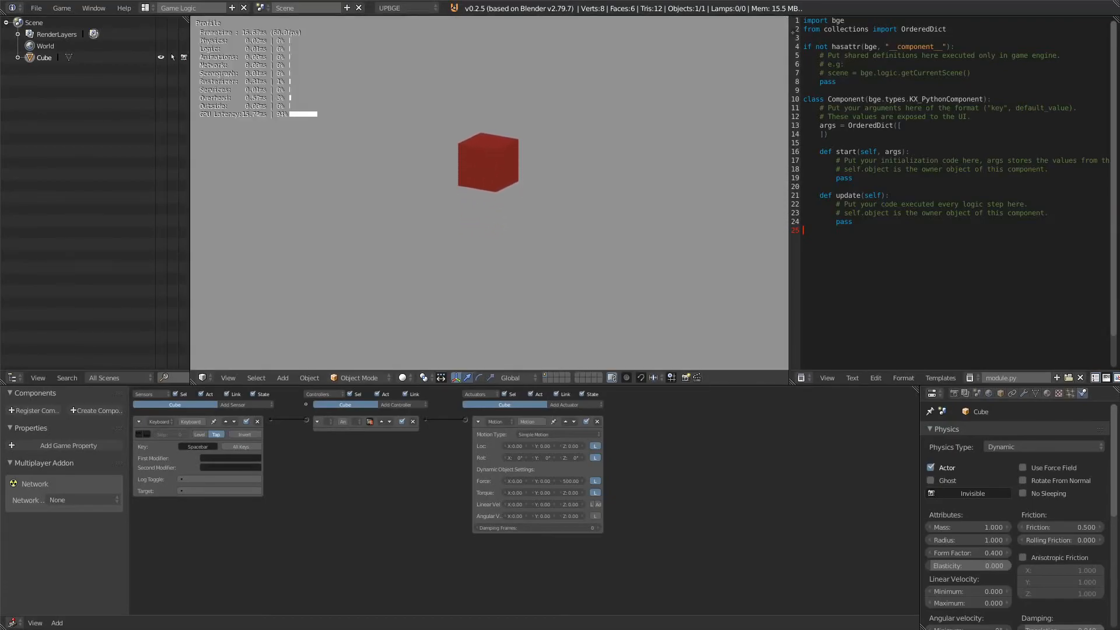
key("space")
key("space")
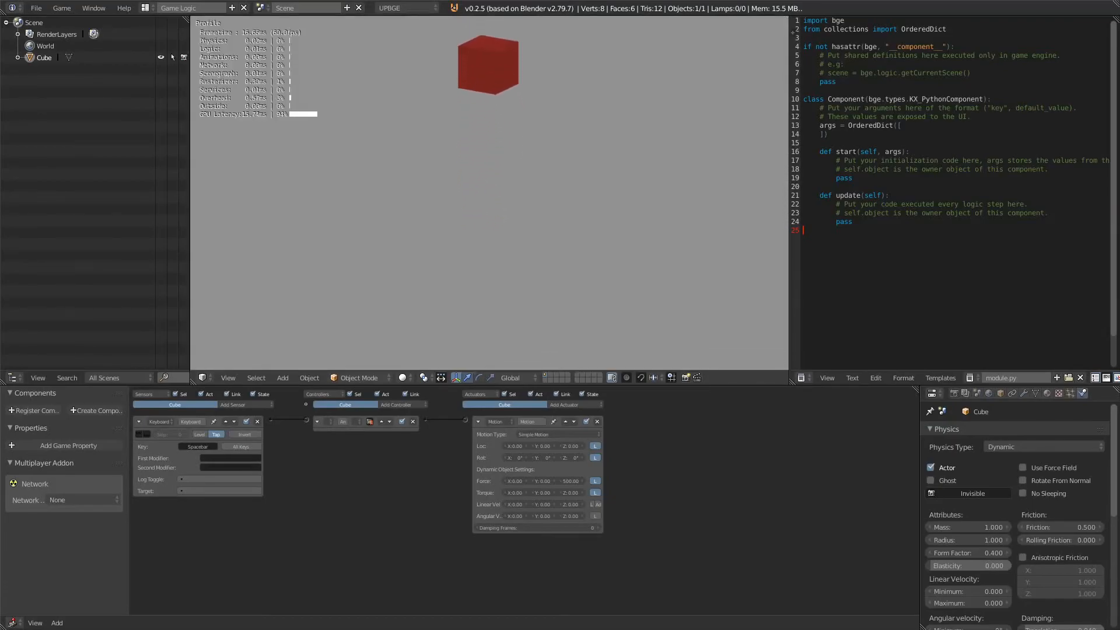
key("space")
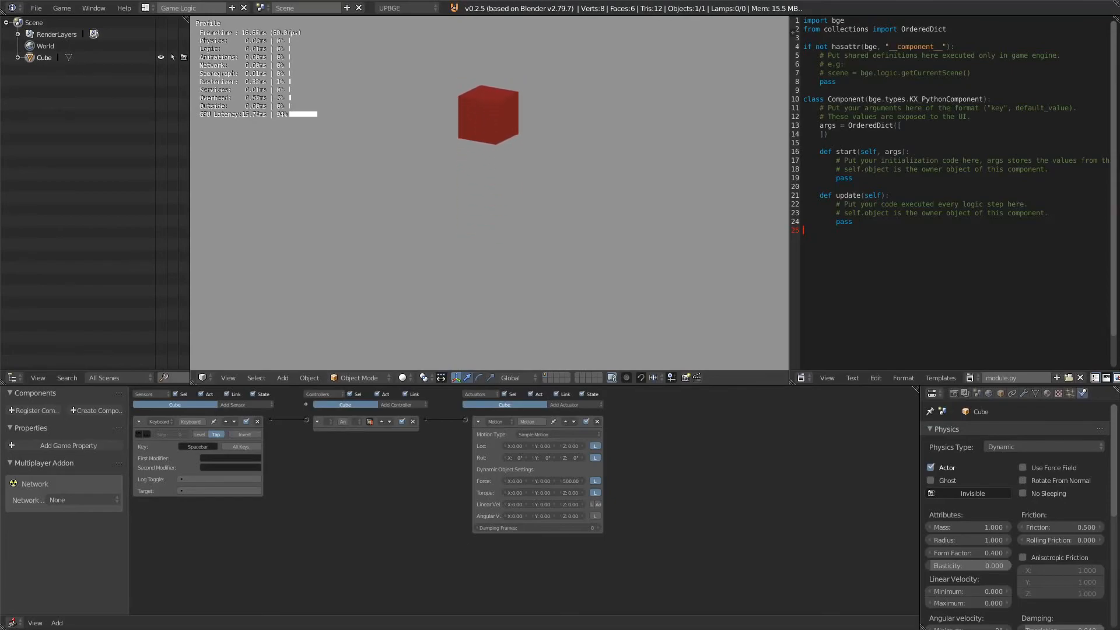
key("Escape")
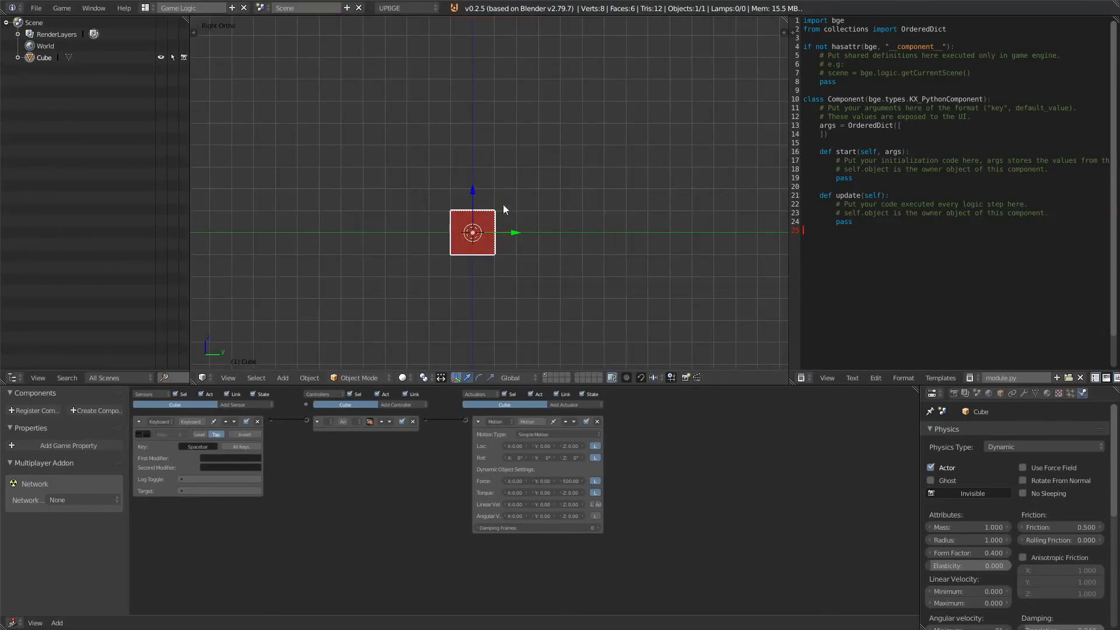
Step: Add a camera to the scene and view through it
key("shift+a")
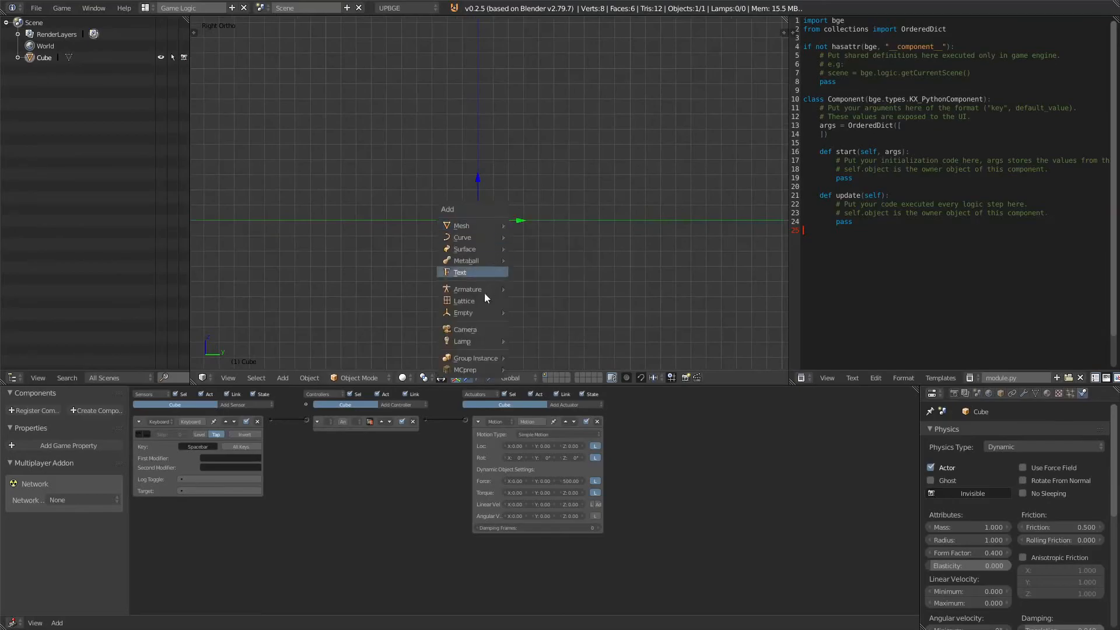
left_click(481, 327)
key("KP_0")
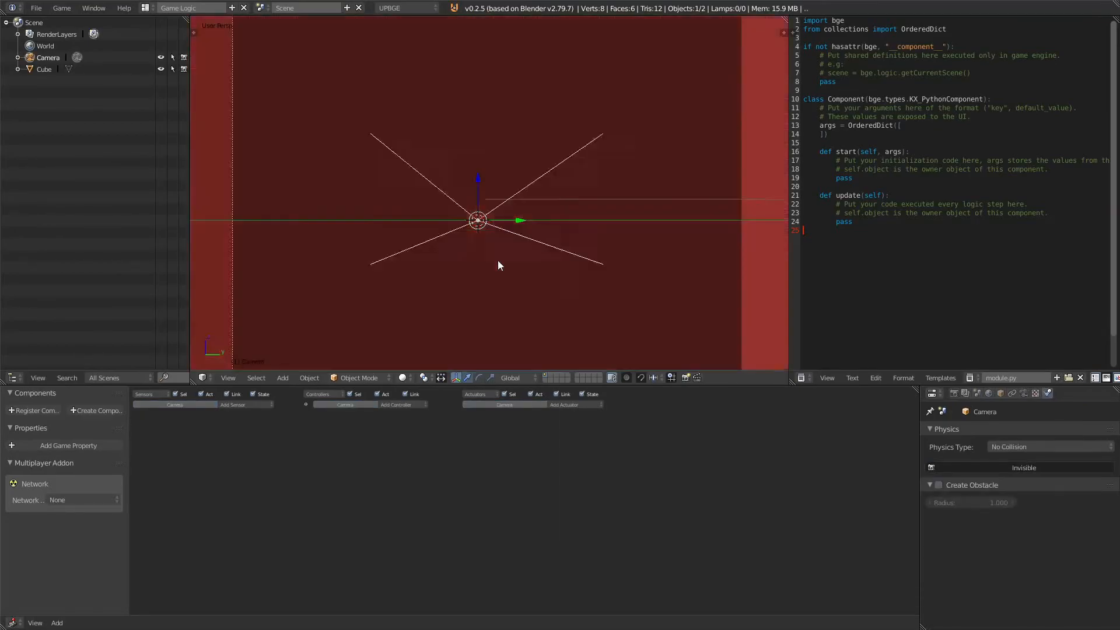
Step: Move the camera back along its local Z axis so the cube appears smaller
key("g")
key("z")
key("z")
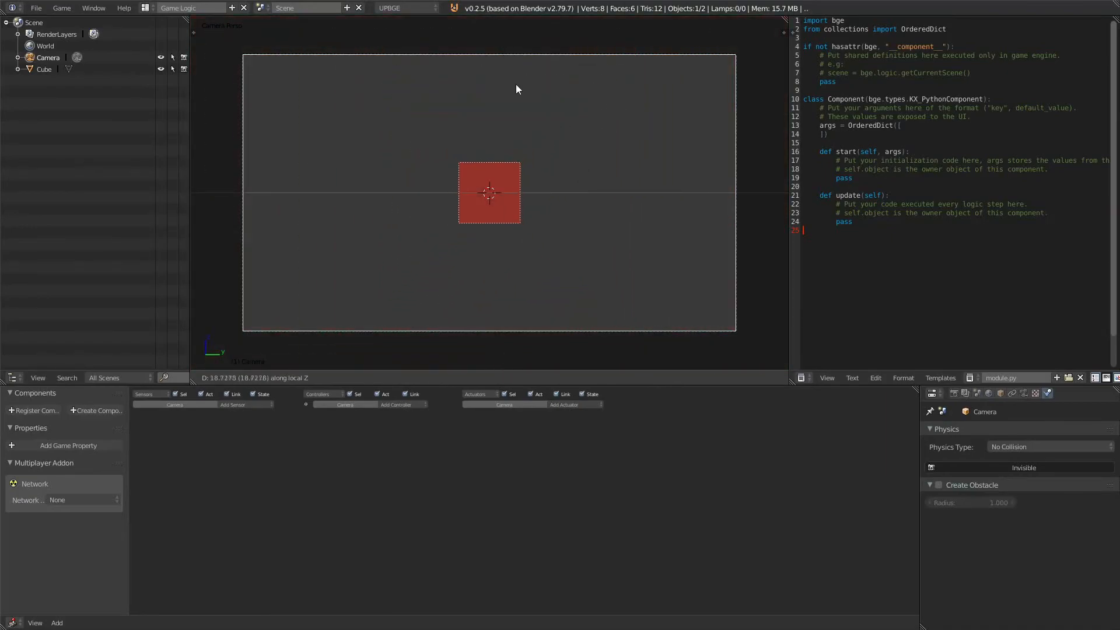
left_click(525, 123)
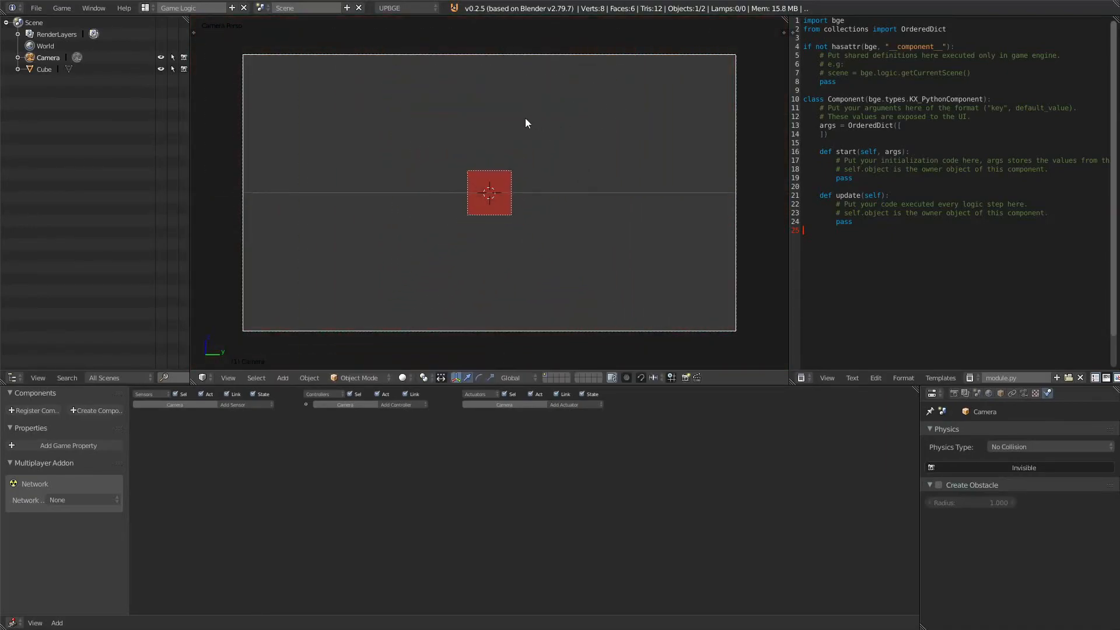
Step: Add a cylinder to the right of the cube and enter Edit Mode on it
key("shift+a")
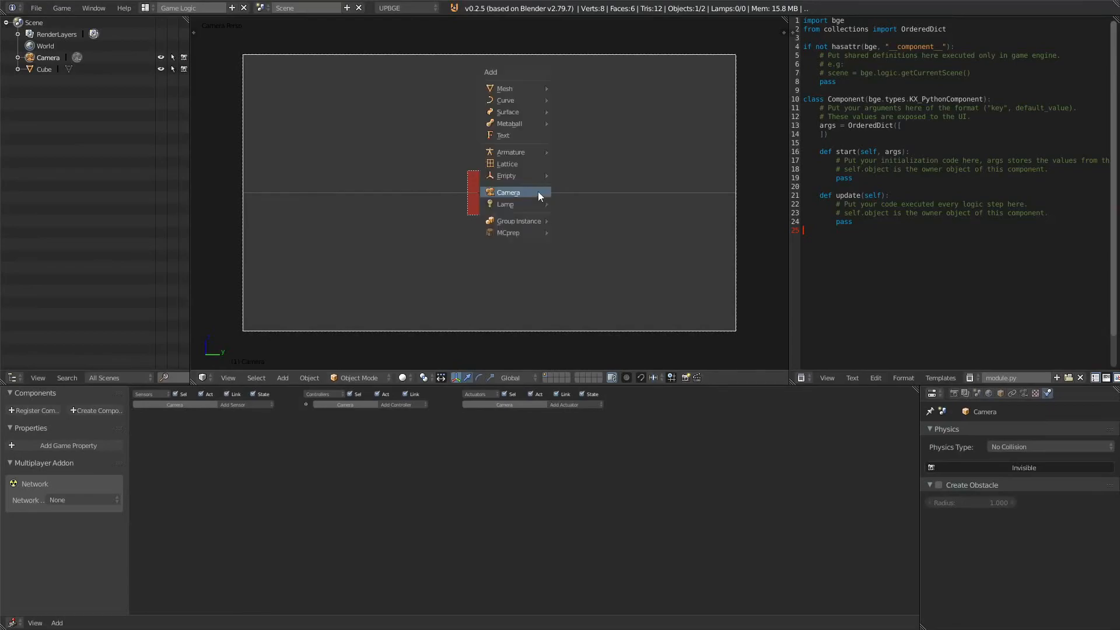
mouse_move(528, 89)
left_click(596, 146)
left_click_drag(526, 196, 640, 205)
key("Tab")
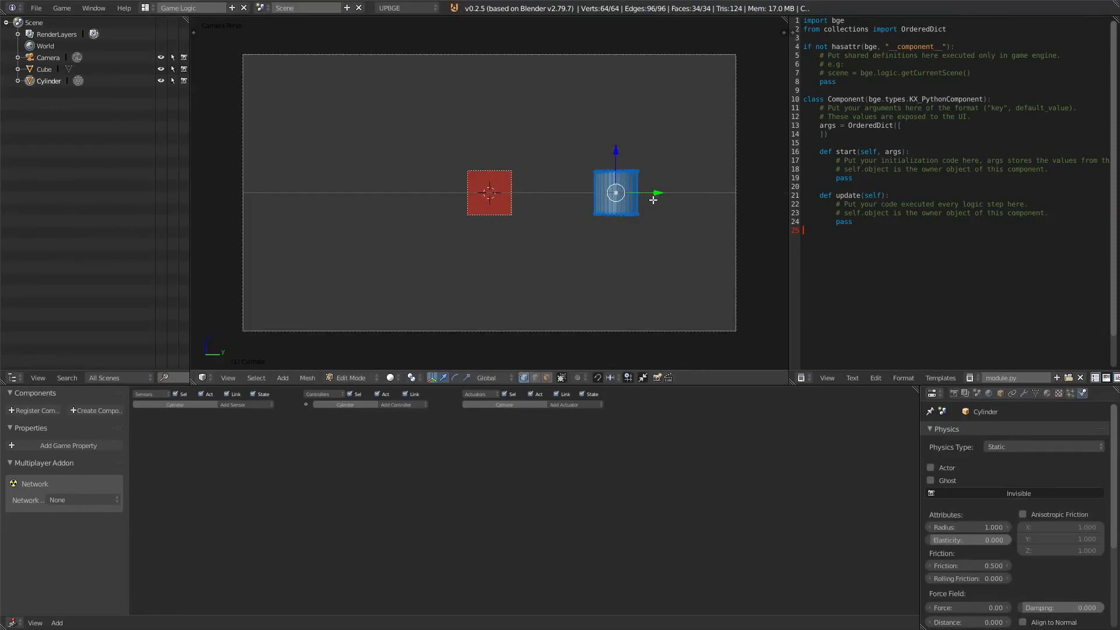
Step: Extrude the cylinder's top face upward and scale it outward to form the pipe's lip
left_click(547, 377)
right_click(633, 166)
key("e")
left_click(647, 144)
key("e")
key("s")
left_click(668, 140)
key("e")
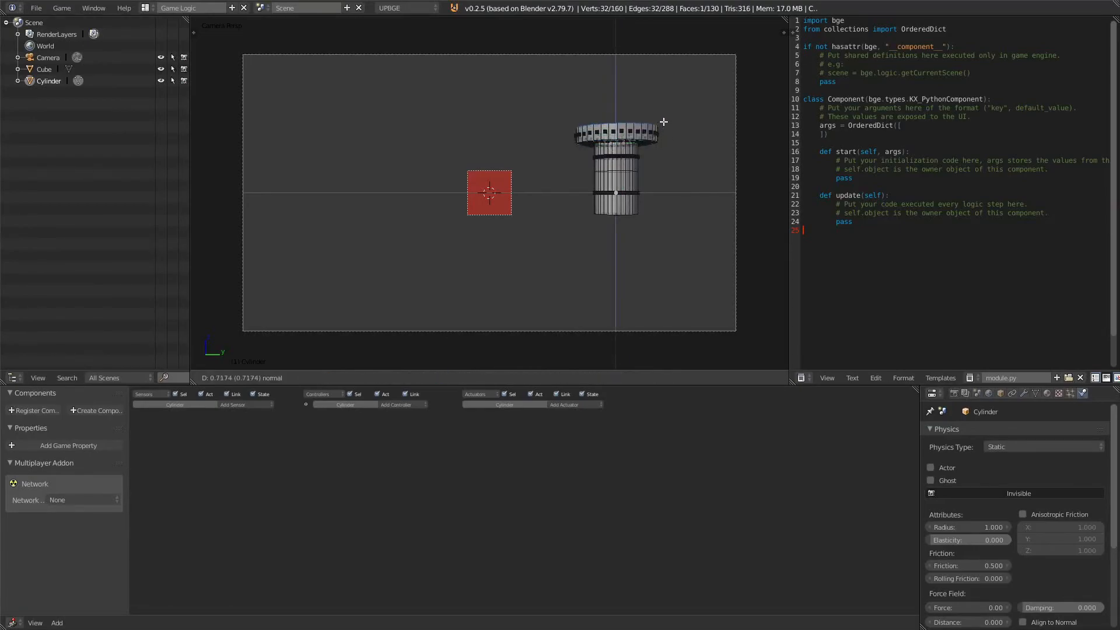
left_click(663, 125)
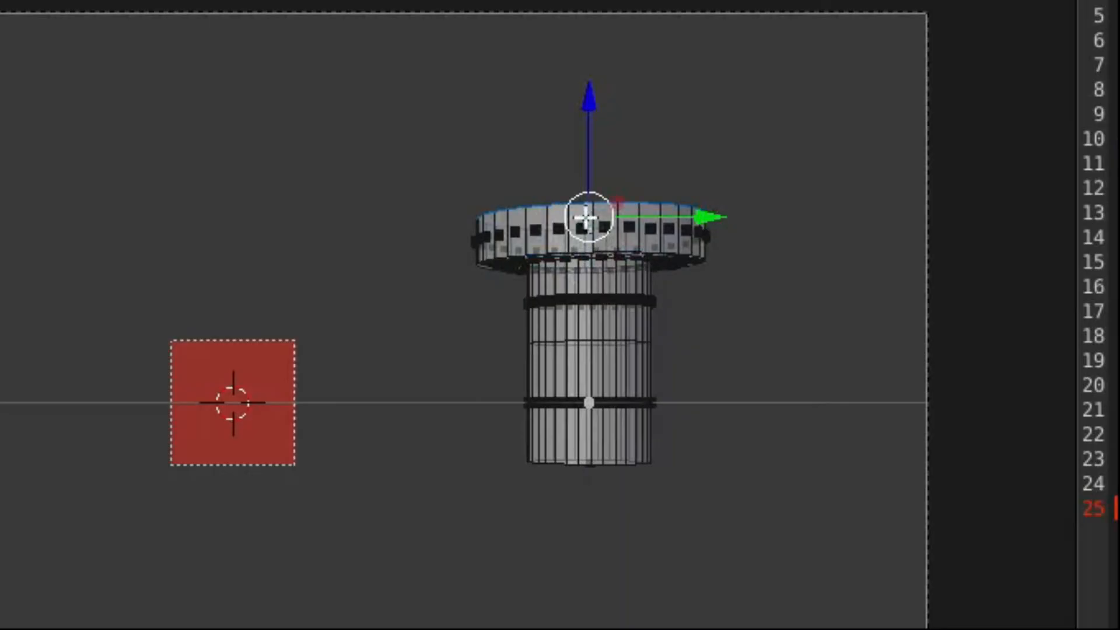
key("b")
left_click_drag(554, 68, 696, 138)
left_click_drag(812, 247, 813, 249)
key("s")
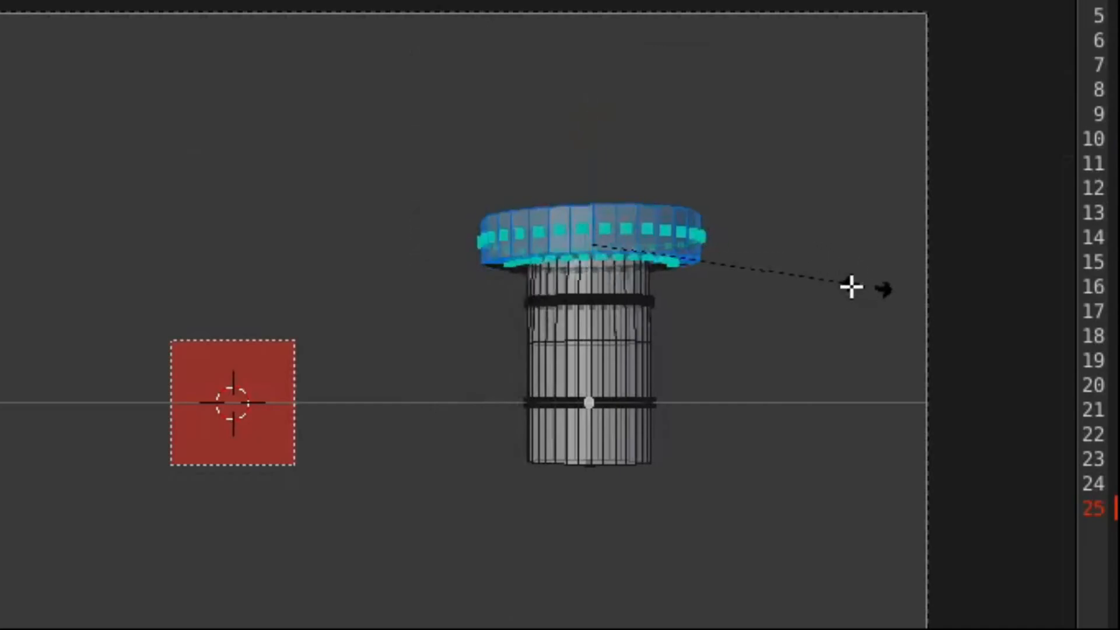
key("Escape")
Step: Return to Object Mode and scale the pipe along the Z axis to lengthen it
key("Tab")
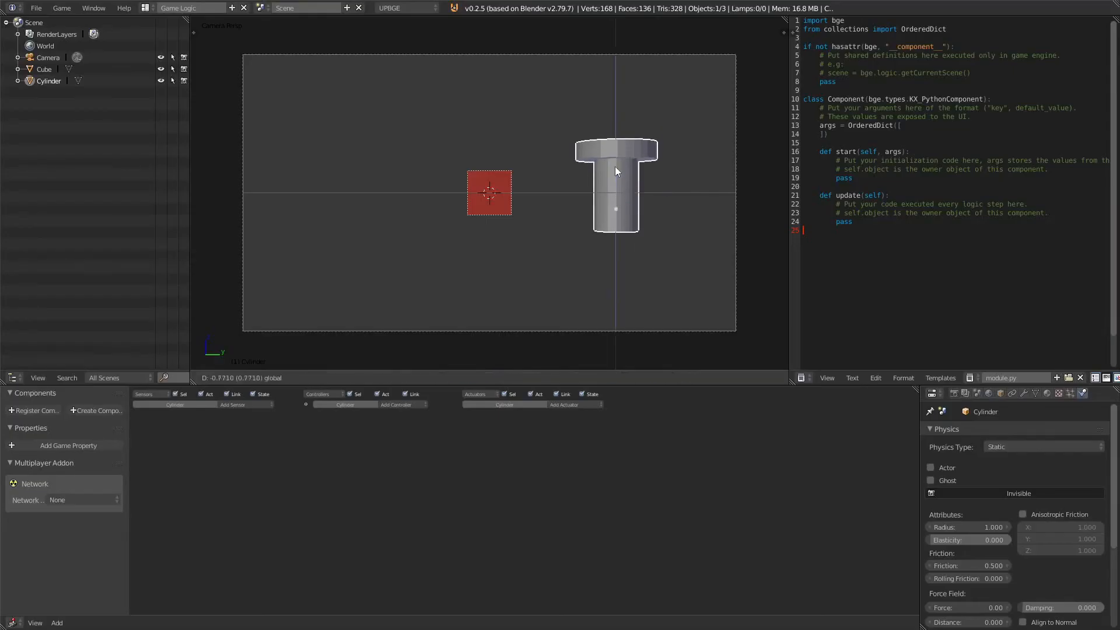
left_click(611, 247)
key("Tab")
key("Tab")
key("s")
key("z")
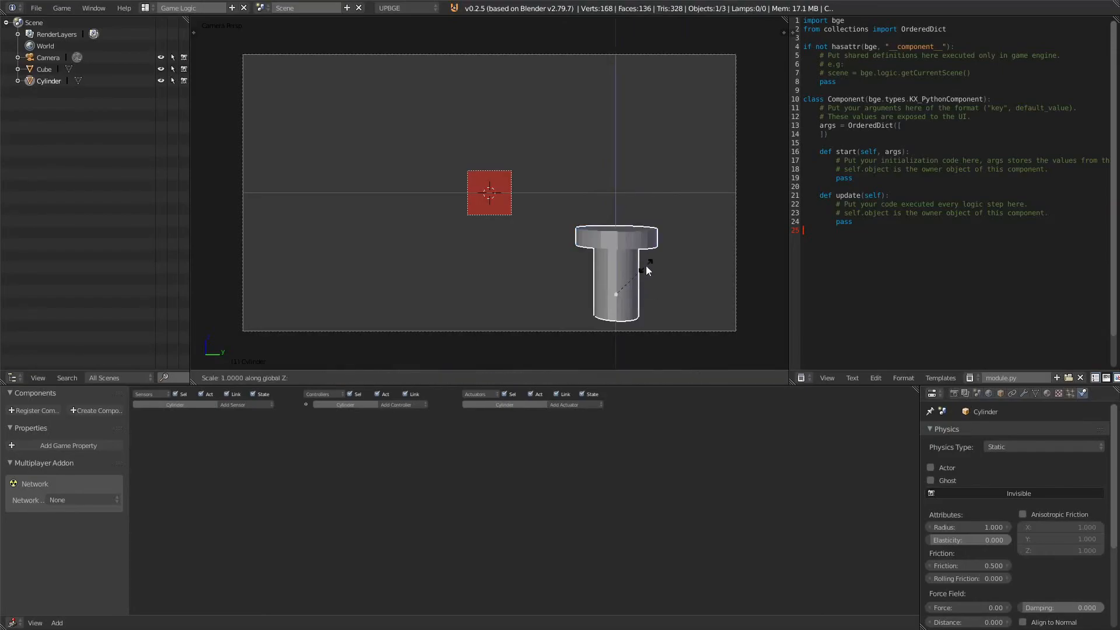
left_click_drag(615, 243, 614, 272)
Step: Add a new material to the pipe and paste a green diffuse colour into it
scroll(609, 241, "down", 1)
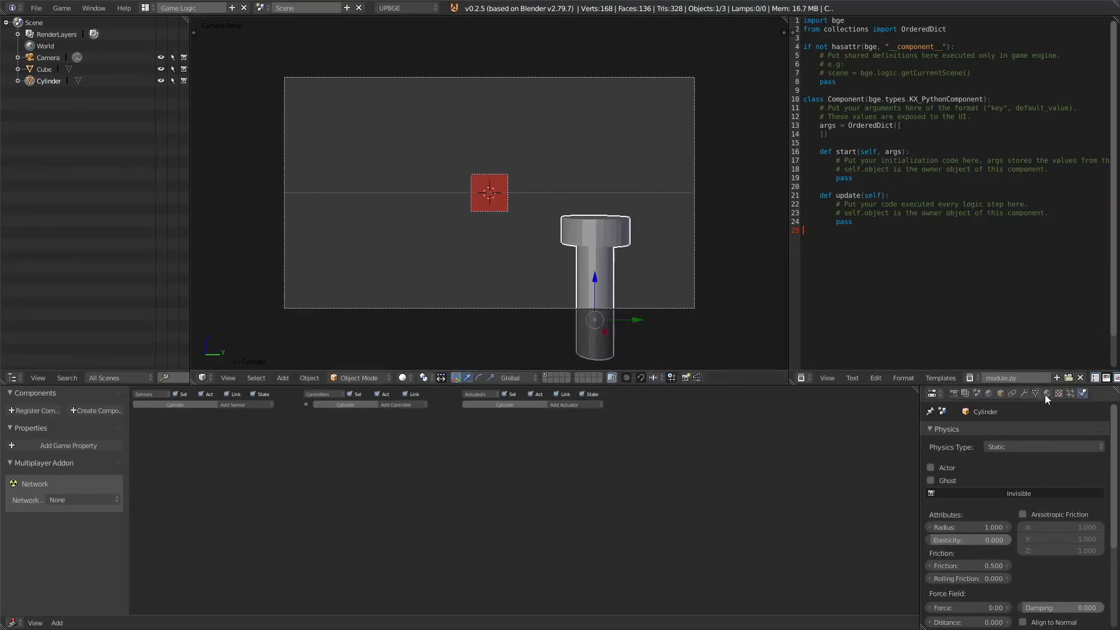
left_click(1047, 393)
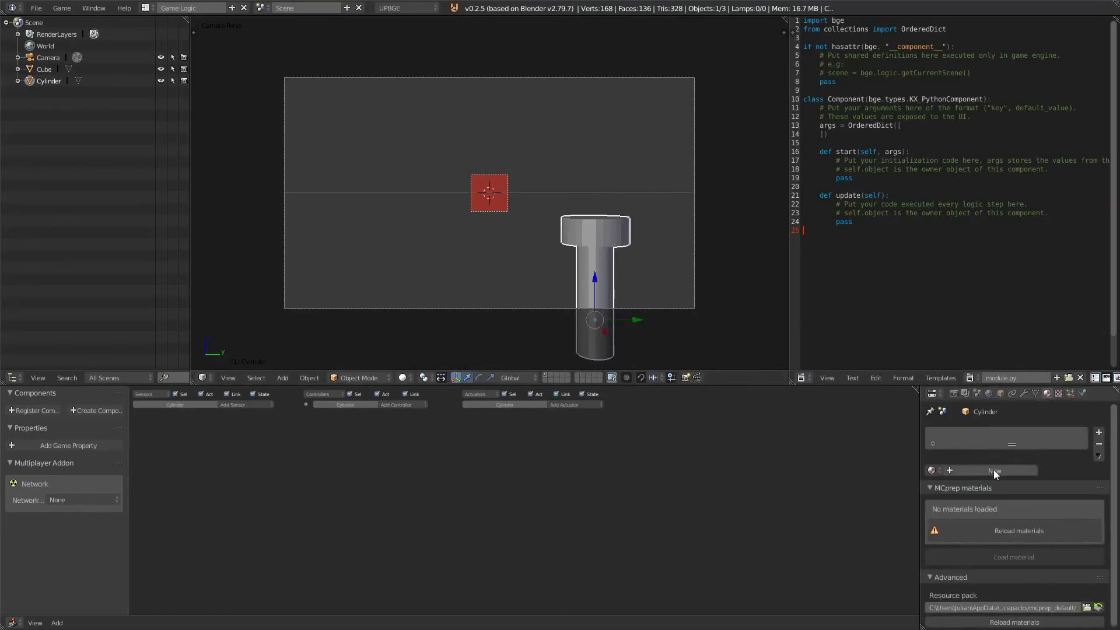
left_click(995, 471)
scroll(978, 540, "down", 3)
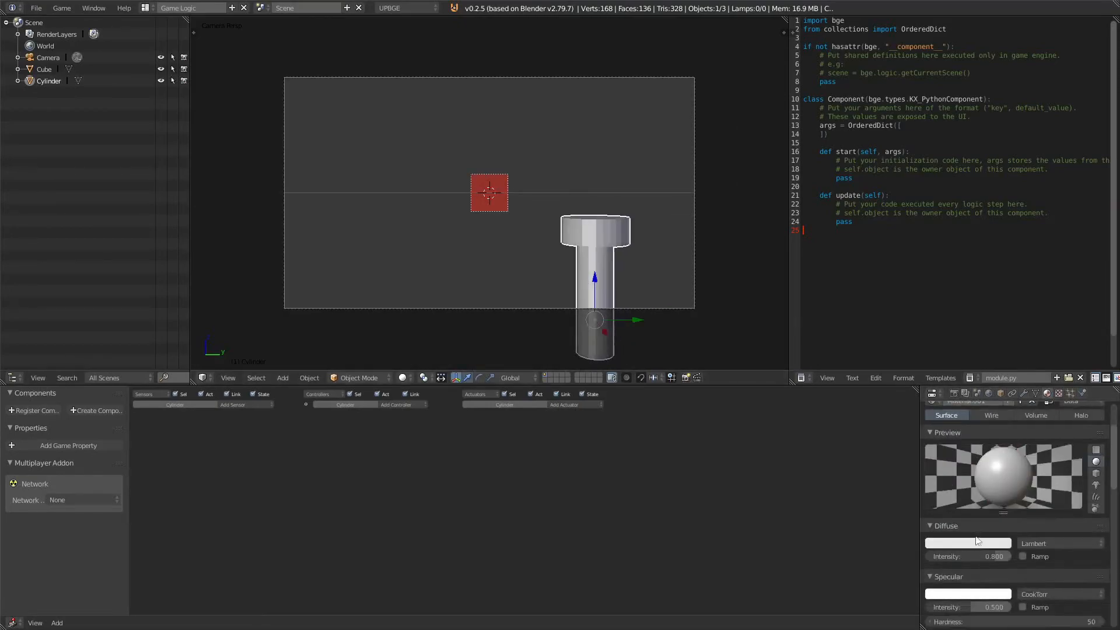
key("ctrl+v")
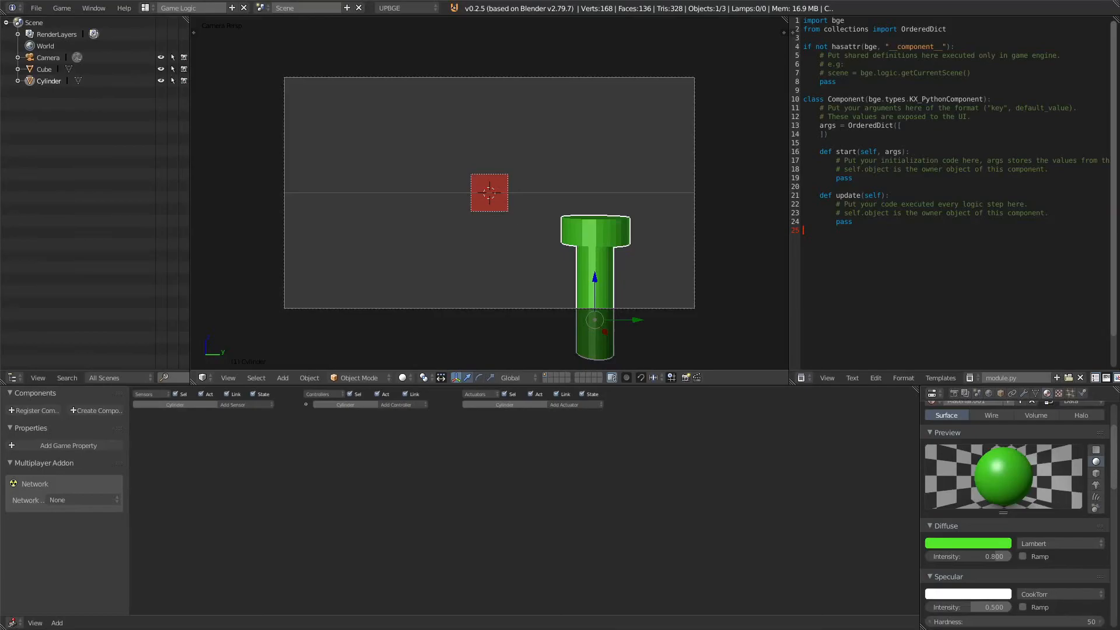
Step: Run the game to check the cube and pipe, then stop it
key("p")
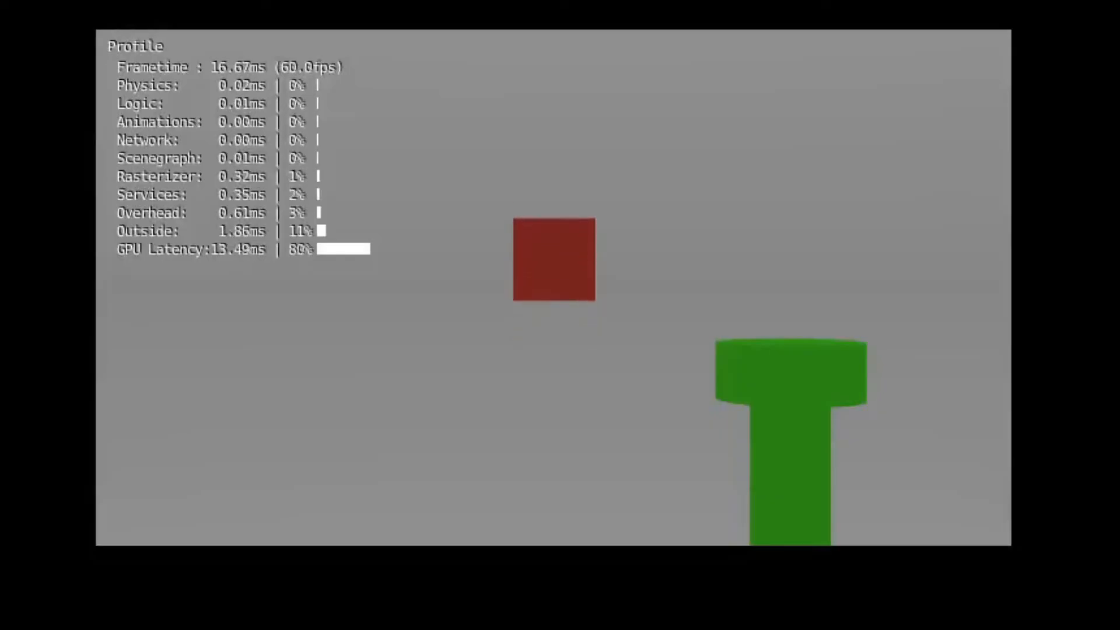
key("Escape")
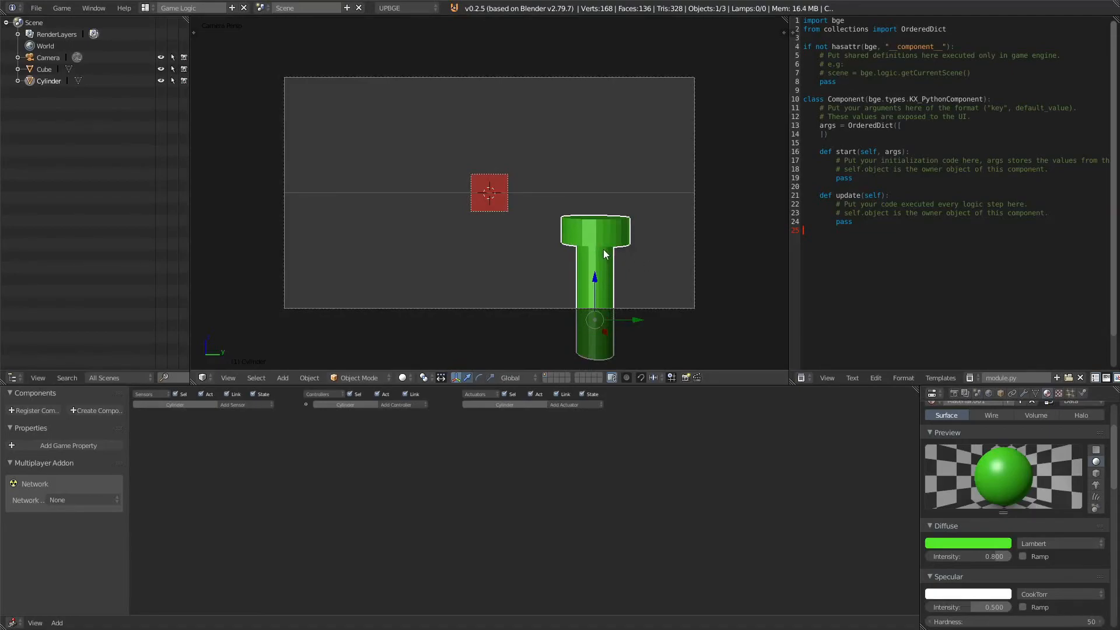
Step: Move the pipe to another layer, show that layer, and switch to the right side view
key("m")
left_click(705, 270)
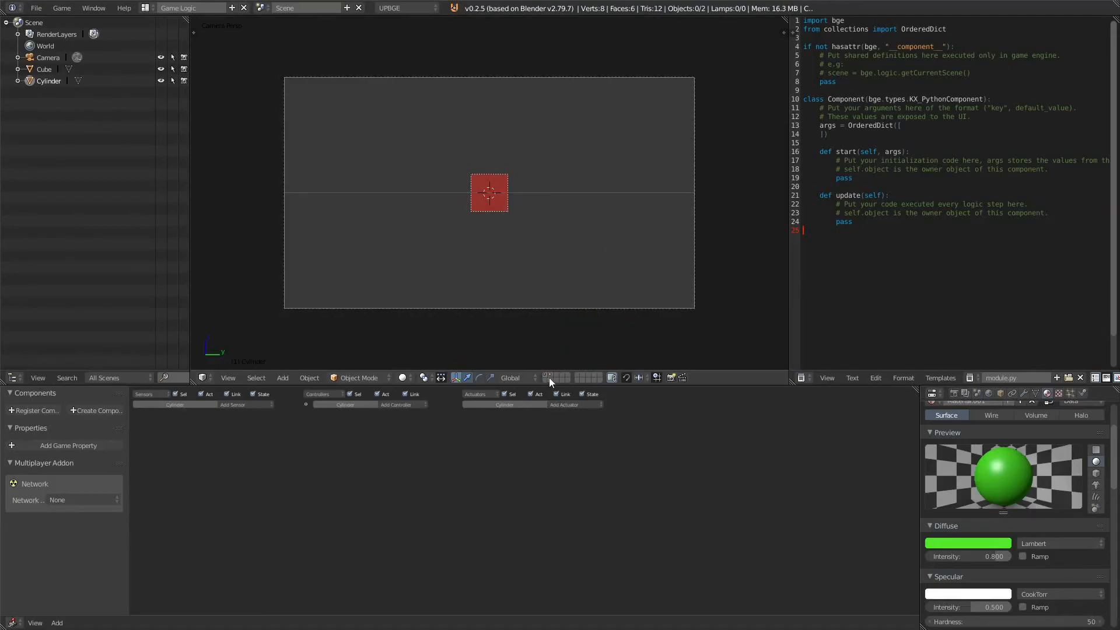
left_click(549, 377)
scroll(578, 262, "down", 2)
middle_click_drag(580, 260, 578, 305)
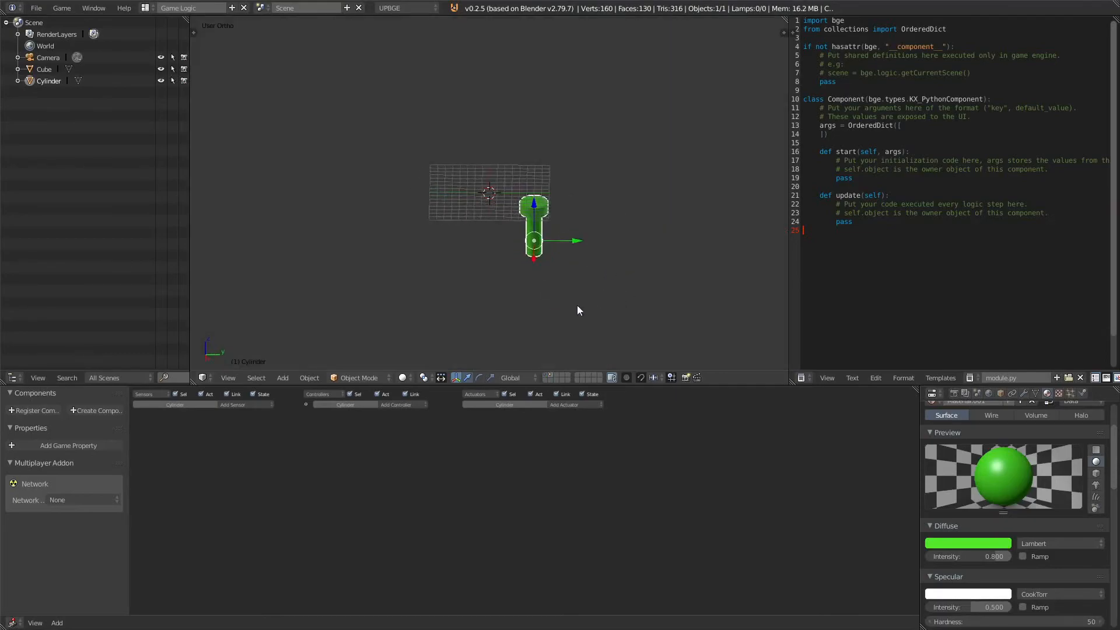
key("KP_3")
scroll(600, 262, "up", 3)
middle_click_drag(601, 248, 505, 231)
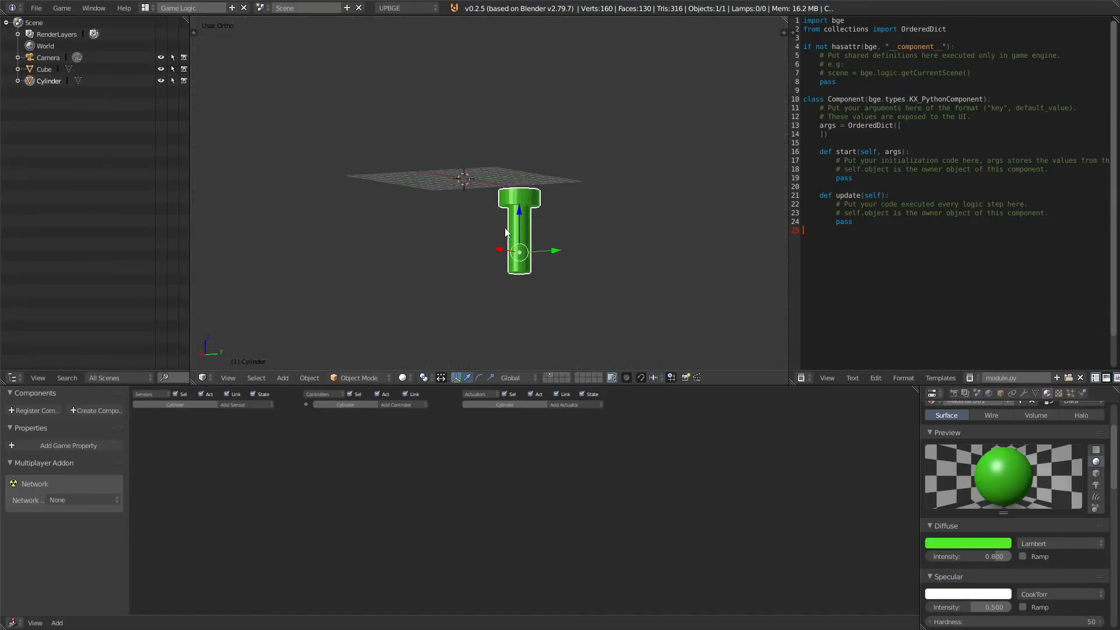
key("KP_3")
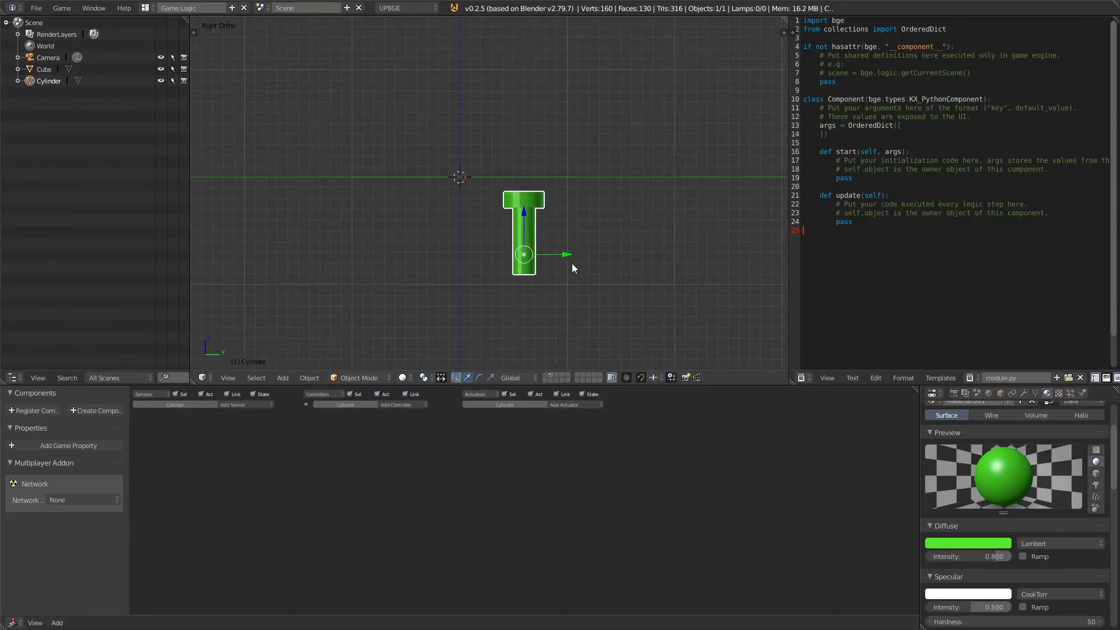
Step: Duplicate the pipe twice along the Y axis to form a row of three evenly spaced pipes
key("shift+d")
key("y")
left_click(635, 262)
left_click_drag(634, 259, 674, 267)
middle_click_drag(654, 272, 547, 257, "shift")
key("shift+d")
key("y")
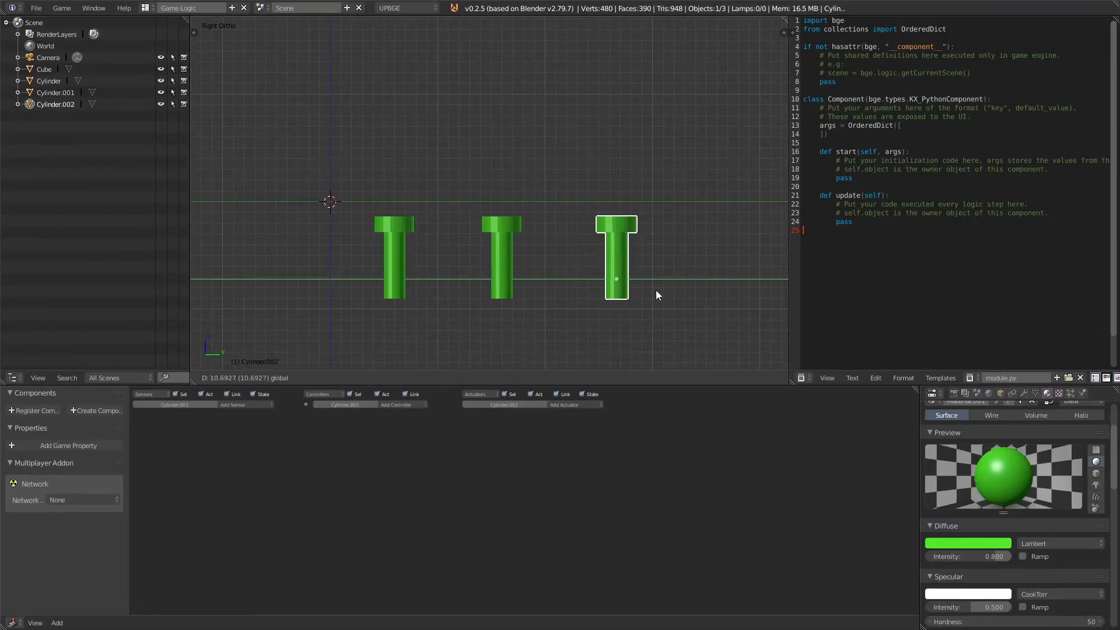
left_click(655, 290)
Step: Lengthen the middle pipe upward in Edit Mode so it stands taller than its neighbours
right_click(499, 244)
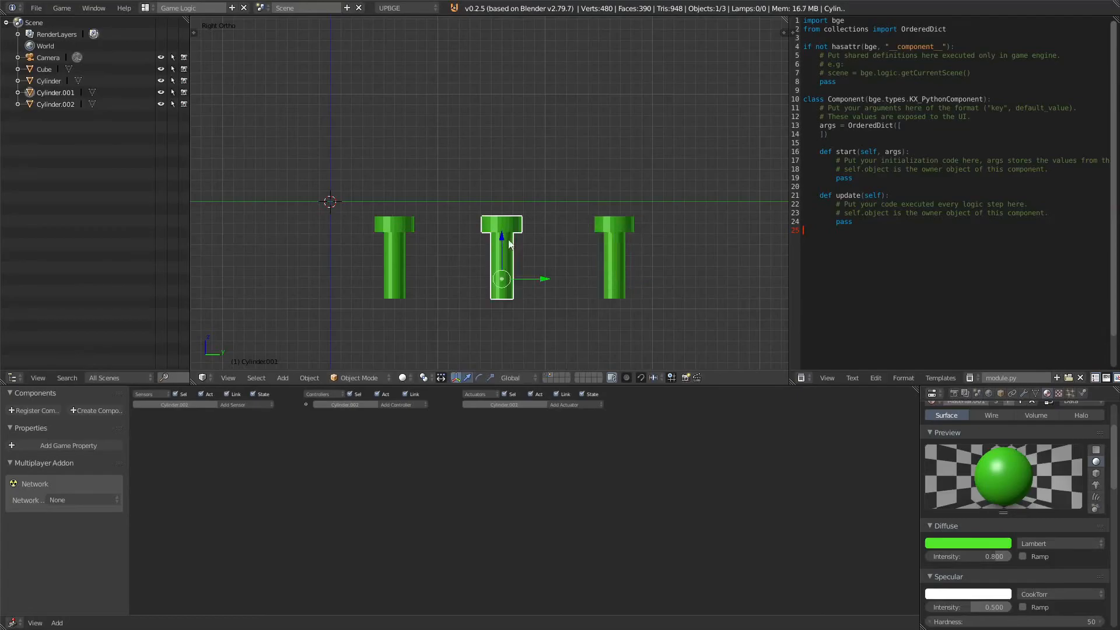
key("Tab")
right_click(503, 217)
key("Tab")
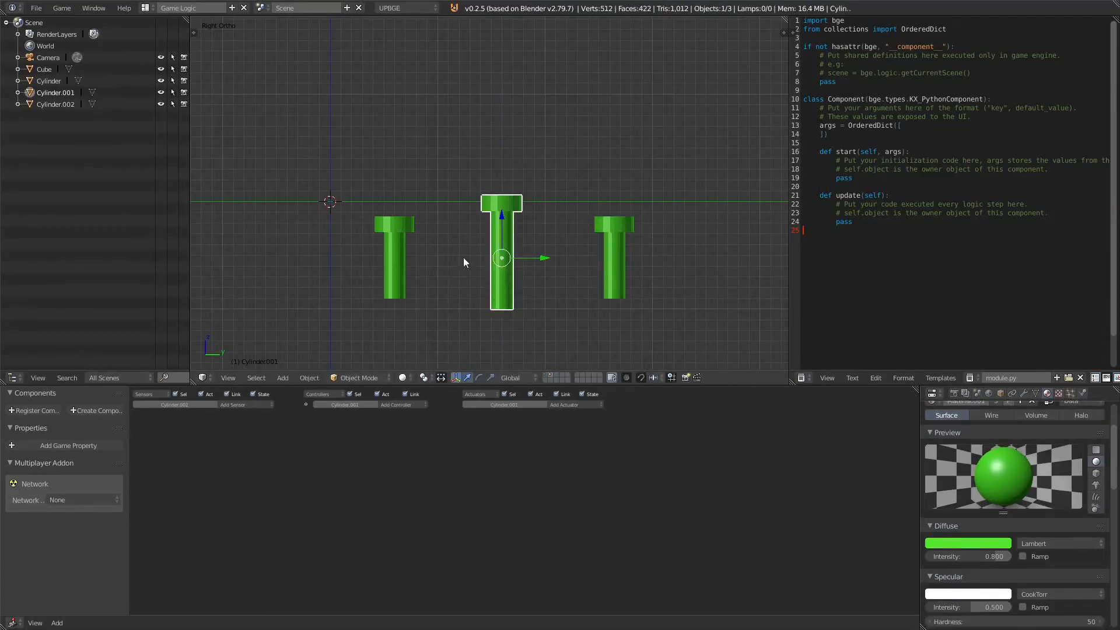
Step: Duplicate the three pipes and rotate the copies 180 degrees around the X axis
right_click(386, 246, "shift")
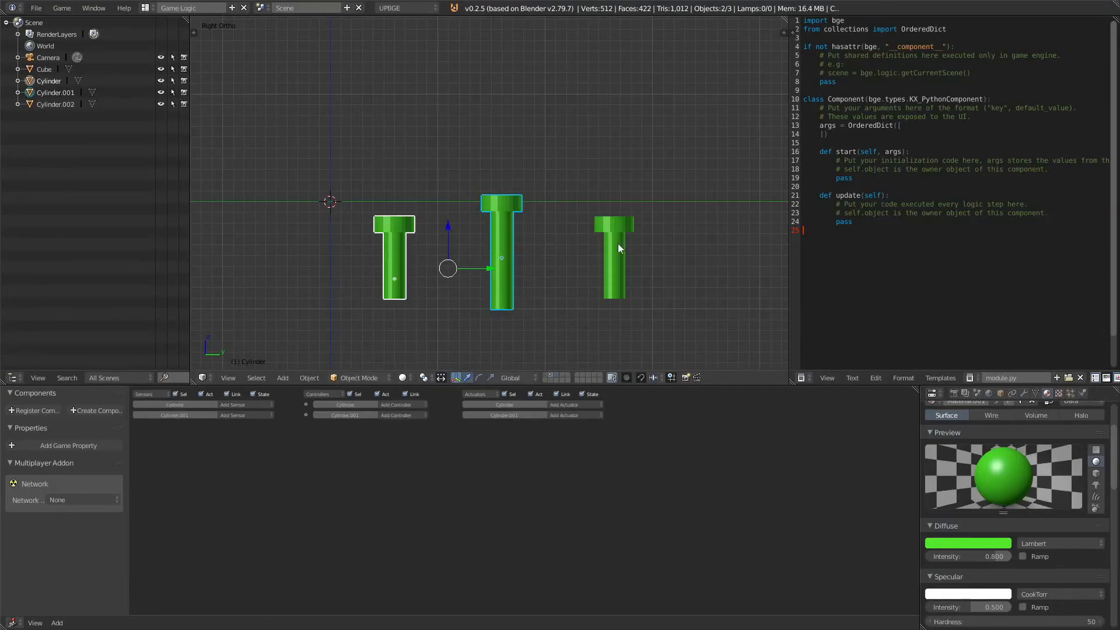
right_click(621, 244, "shift")
key("shift+d")
key("r")
key("z")
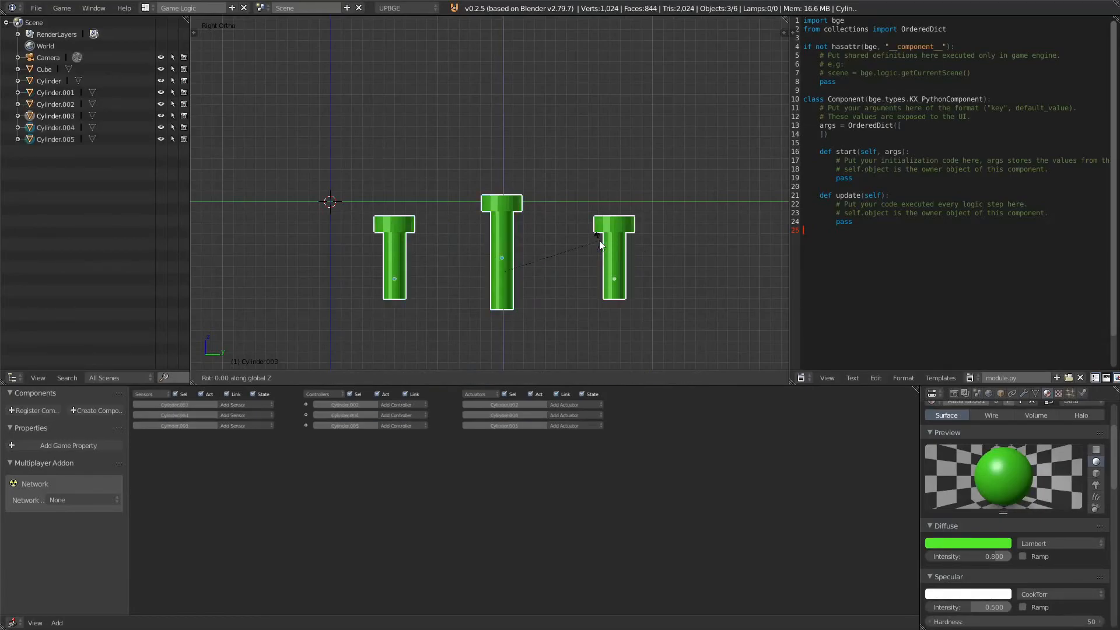
type("x180")
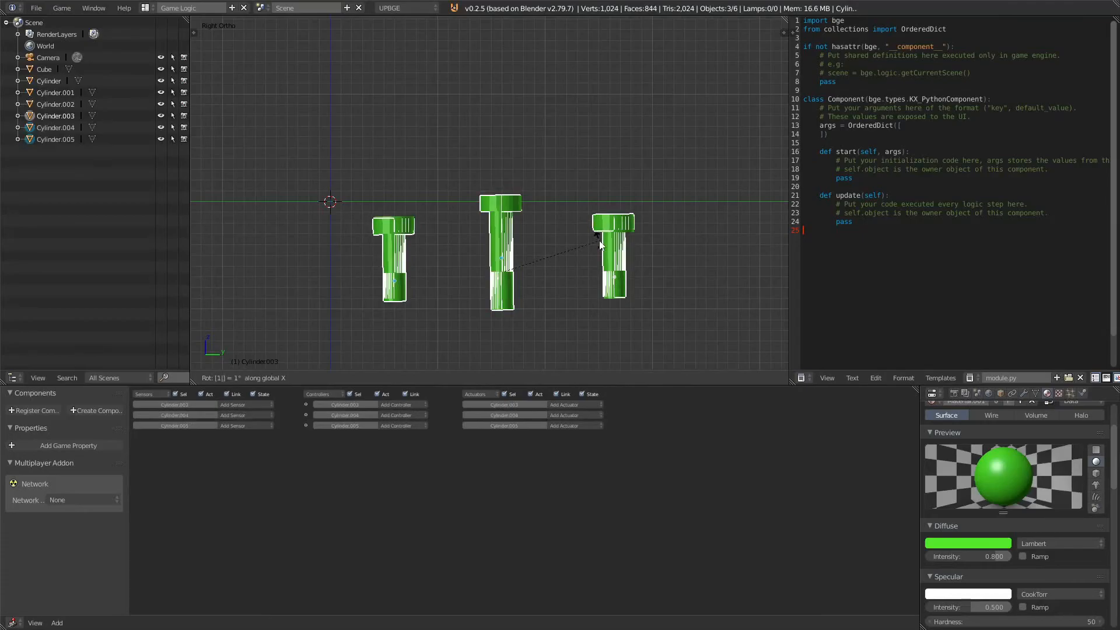
key("Return")
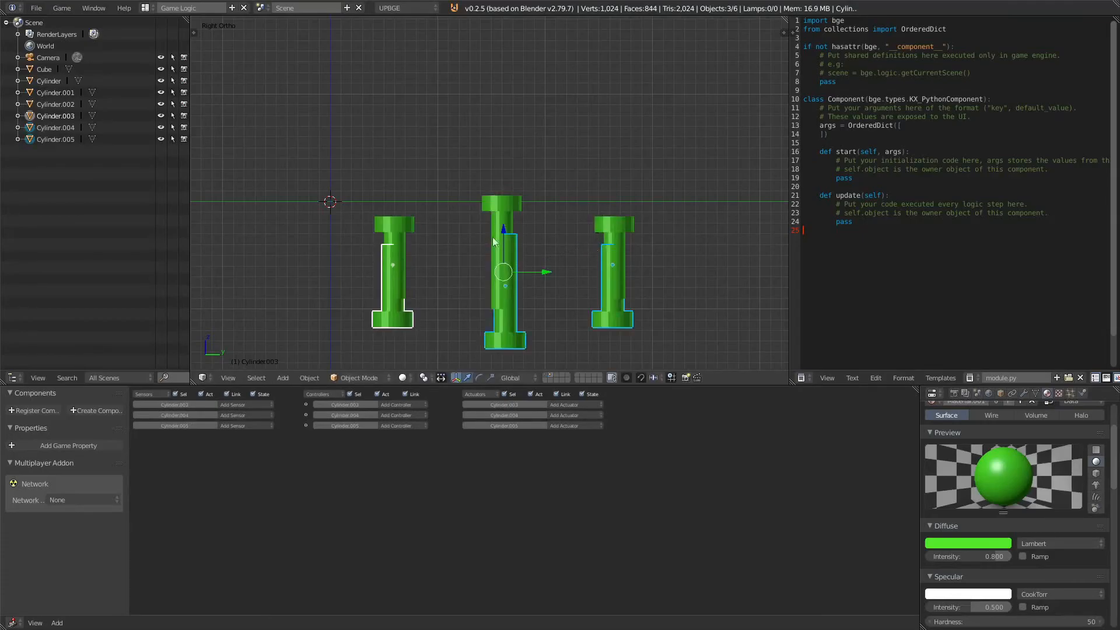
Step: Move the flipped pipe copies up along the Z axis to form the upper row
key("g")
key("z")
left_click(503, 22)
scroll(503, 203, "down", 4)
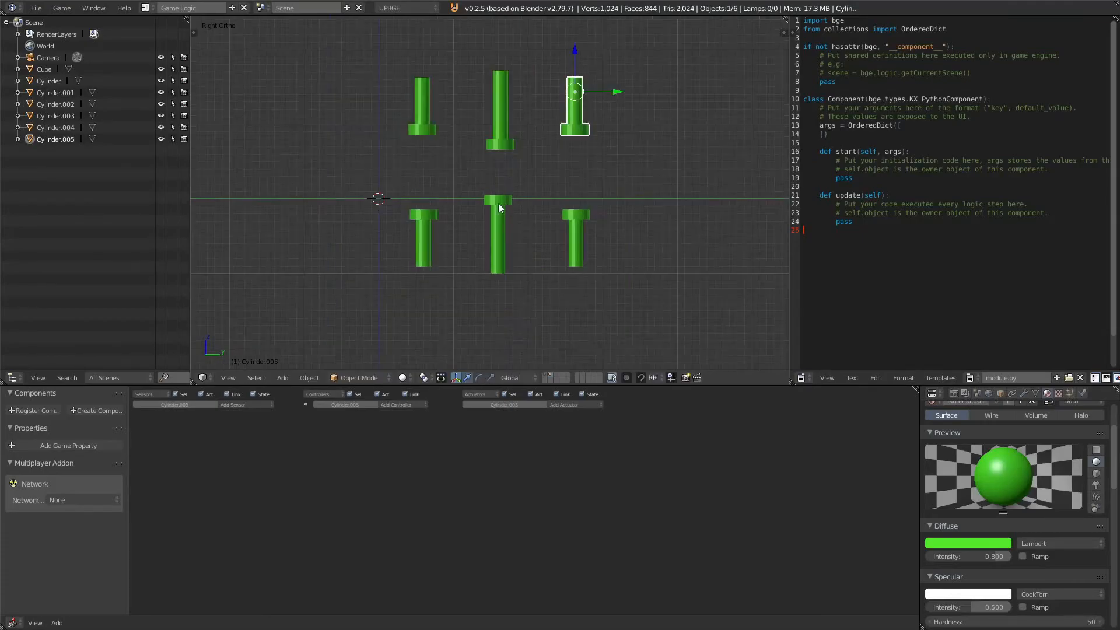
Step: Select all six pipes and put them into a new group named Pipes_1
key("a")
key("a")
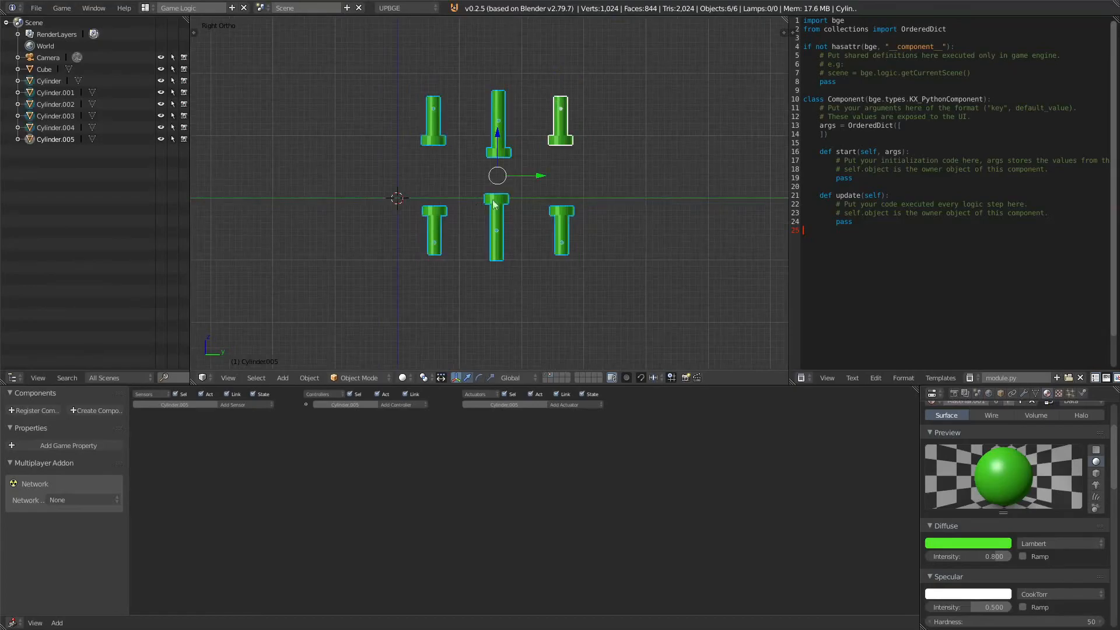
key("t")
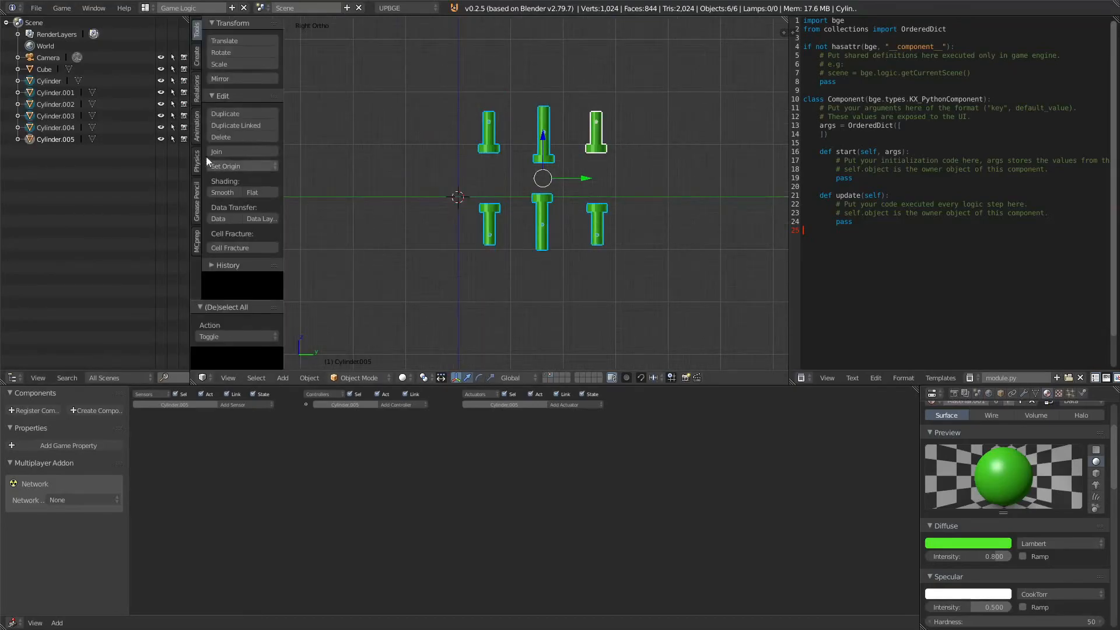
left_click(197, 57)
left_click(198, 30)
left_click(198, 87)
left_click(243, 52)
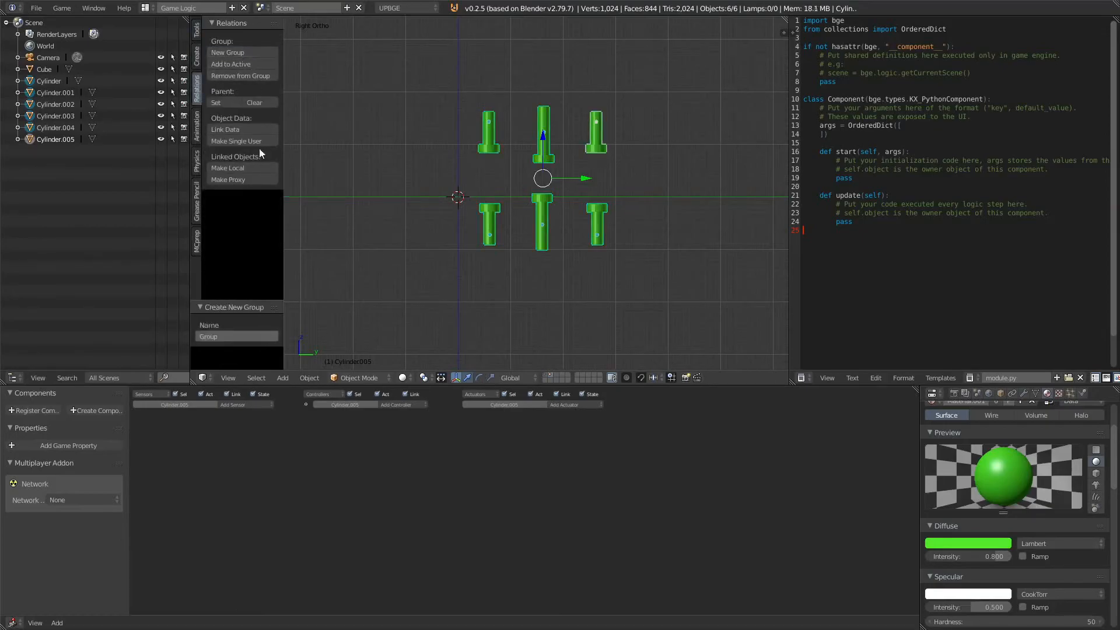
type("Pipes_1")
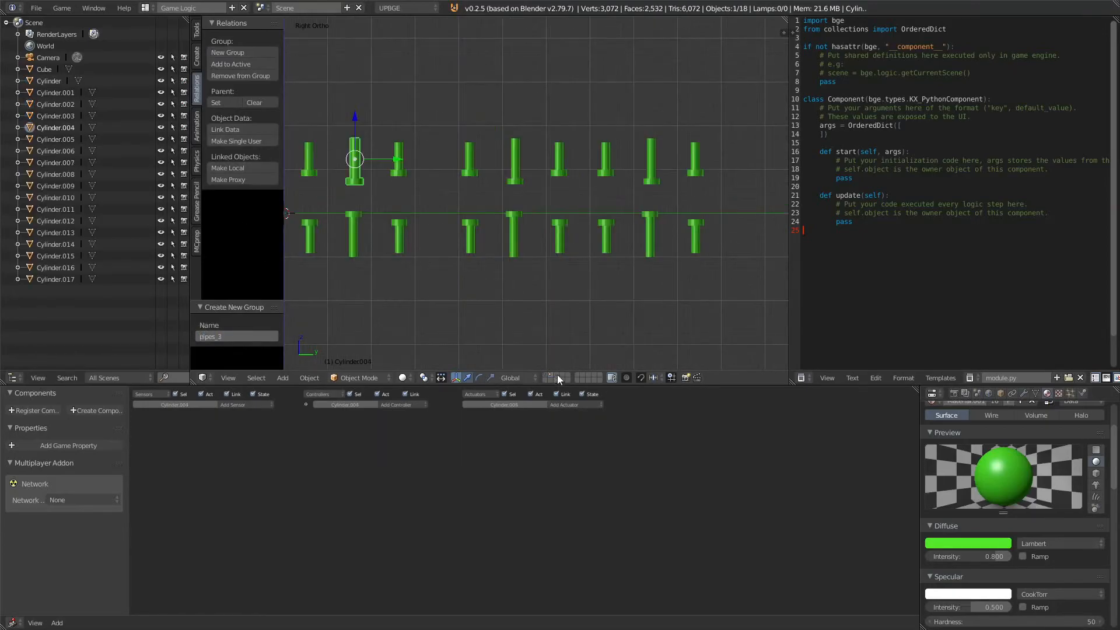
Step: Duplicate the pipe set and move individual upper and lower pipes along Z to vary the gap heights
scroll(386, 222, "up", 3)
middle_click_drag(390, 224, 678, 223, "shift")
middle_click_drag(675, 184, 448, 190, "shift")
right_click(490, 160)
right_click(563, 167)
left_click_drag(557, 93, 556, 59)
right_click(480, 127)
left_click_drag(479, 84, 479, 106)
right_click(635, 135)
left_click_drag(630, 84, 628, 107)
middle_click_drag(651, 221, 419, 215, "shift")
right_click(570, 241)
left_click_drag(559, 226, 558, 269)
right_click(560, 128)
left_click_drag(561, 95, 557, 122)
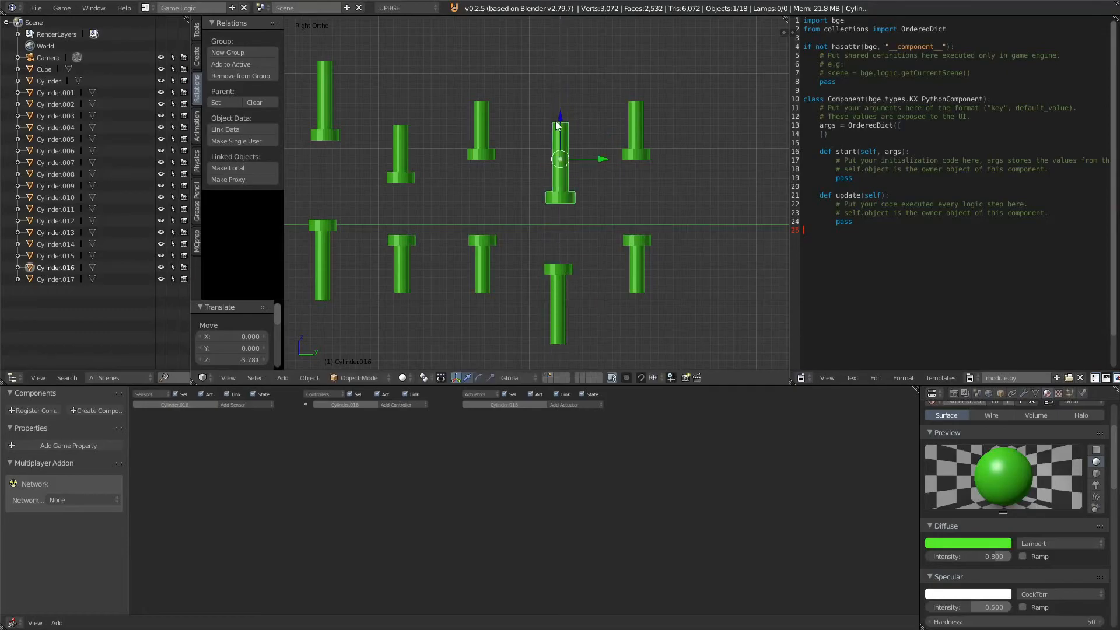
right_click(640, 134)
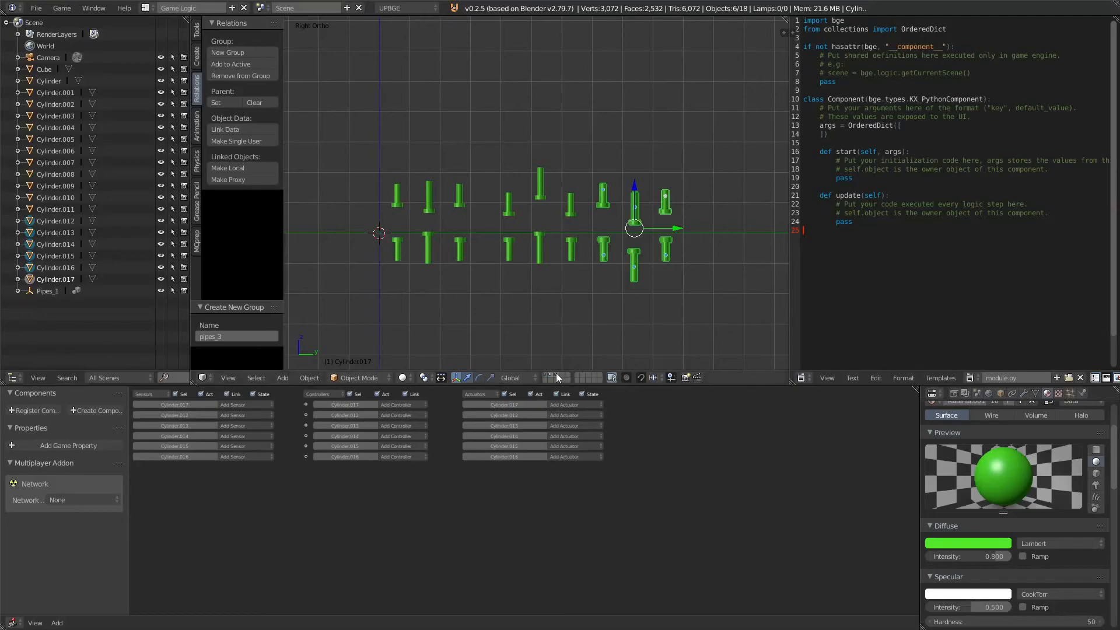
Step: Switch to the layer holding the Pipes_1 group instance and set its origin to center of mass (volume)
left_click(552, 377)
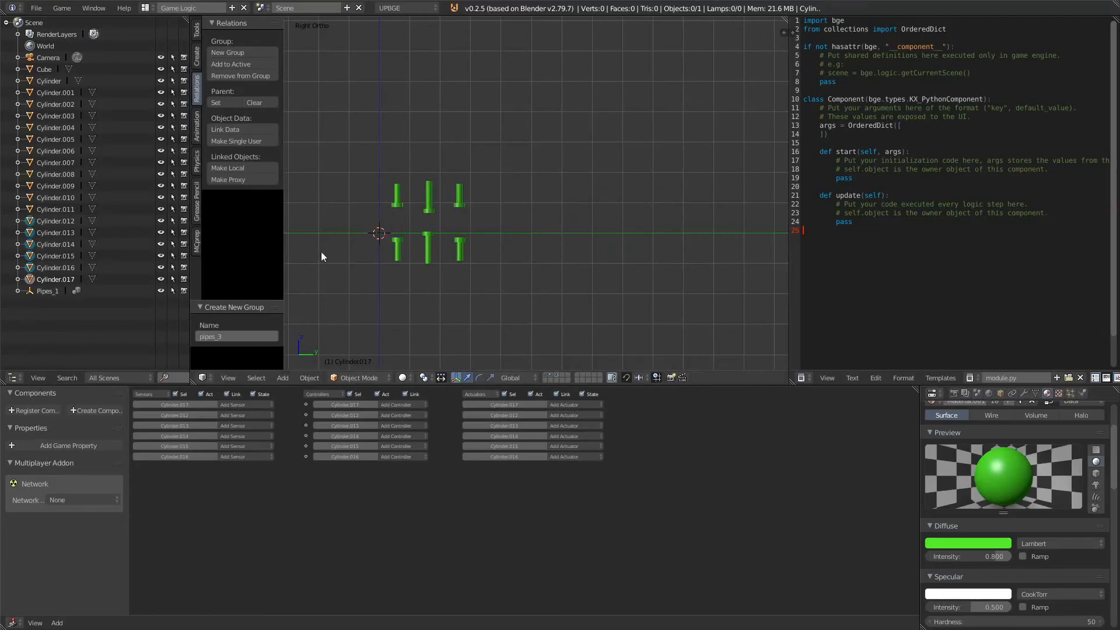
right_click(427, 214)
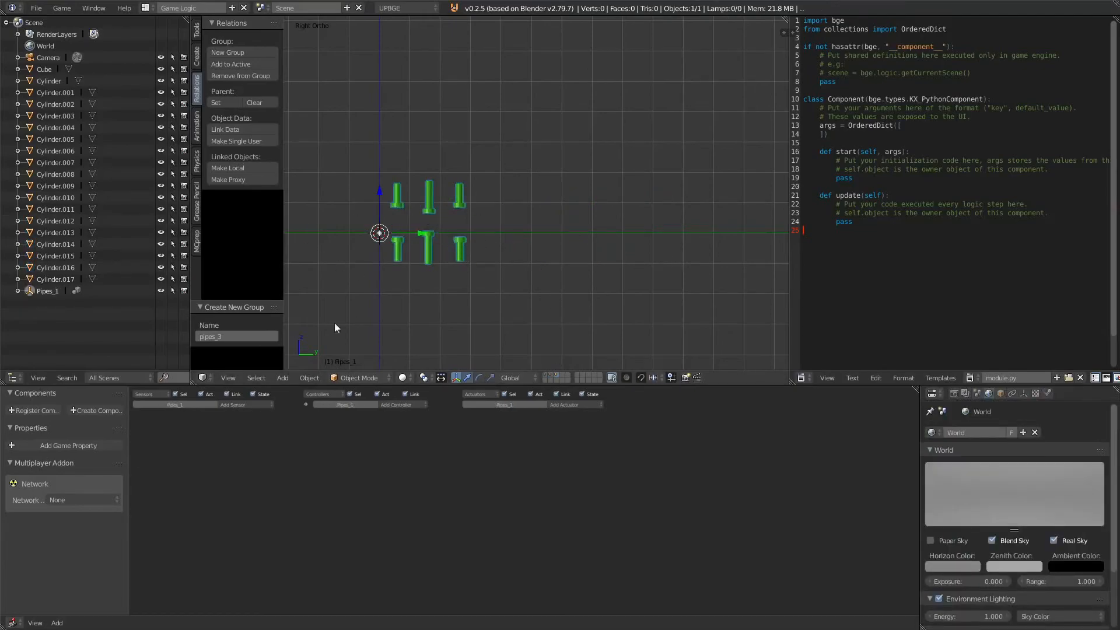
left_click(309, 377)
mouse_move(321, 329)
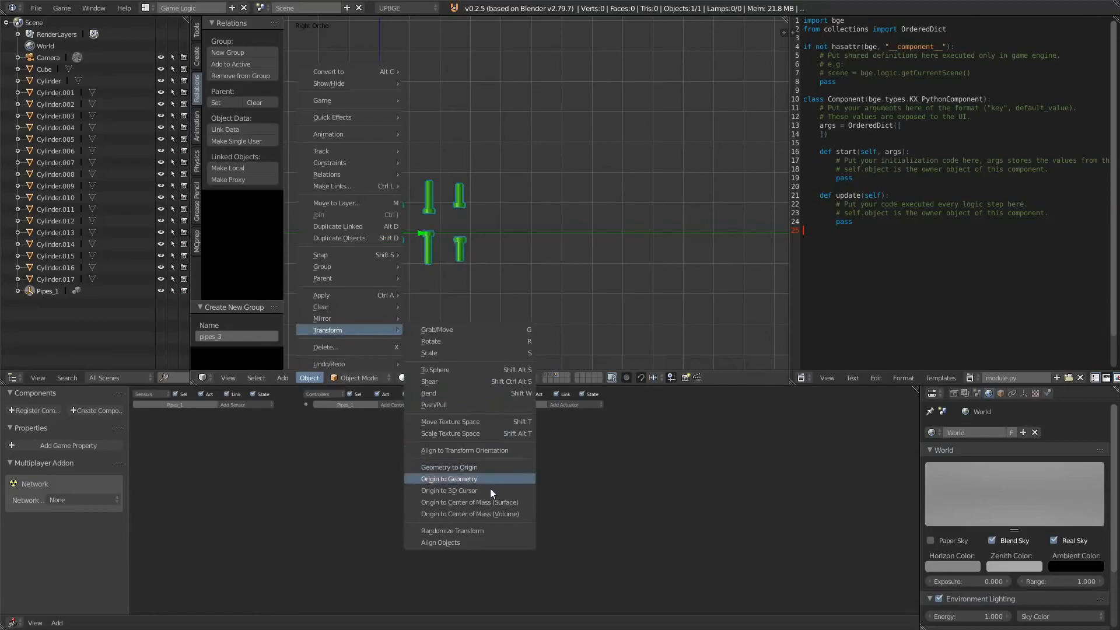
left_click(488, 513)
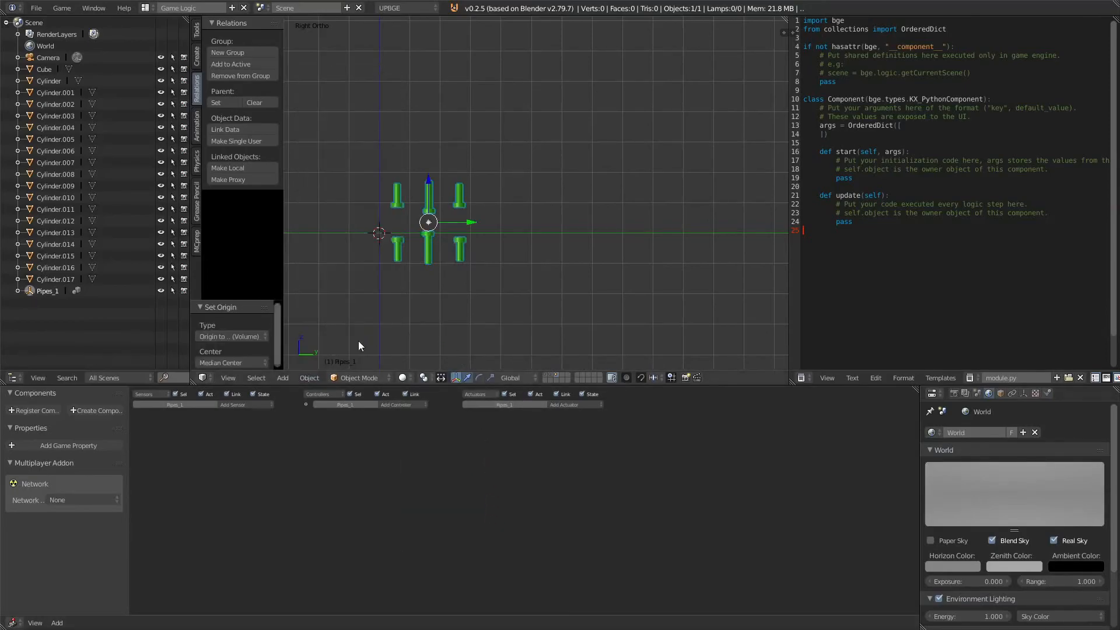
Step: Add a pipes_2 group instance and set its origin to center of mass (volume)
key("shift+a")
mouse_move(448, 265)
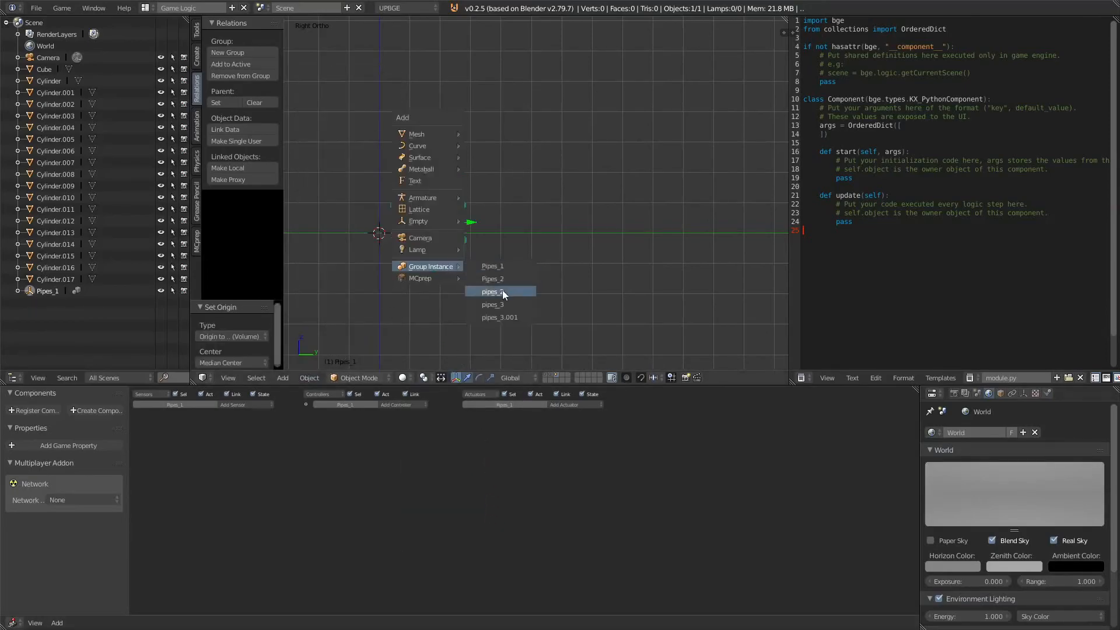
left_click(522, 292)
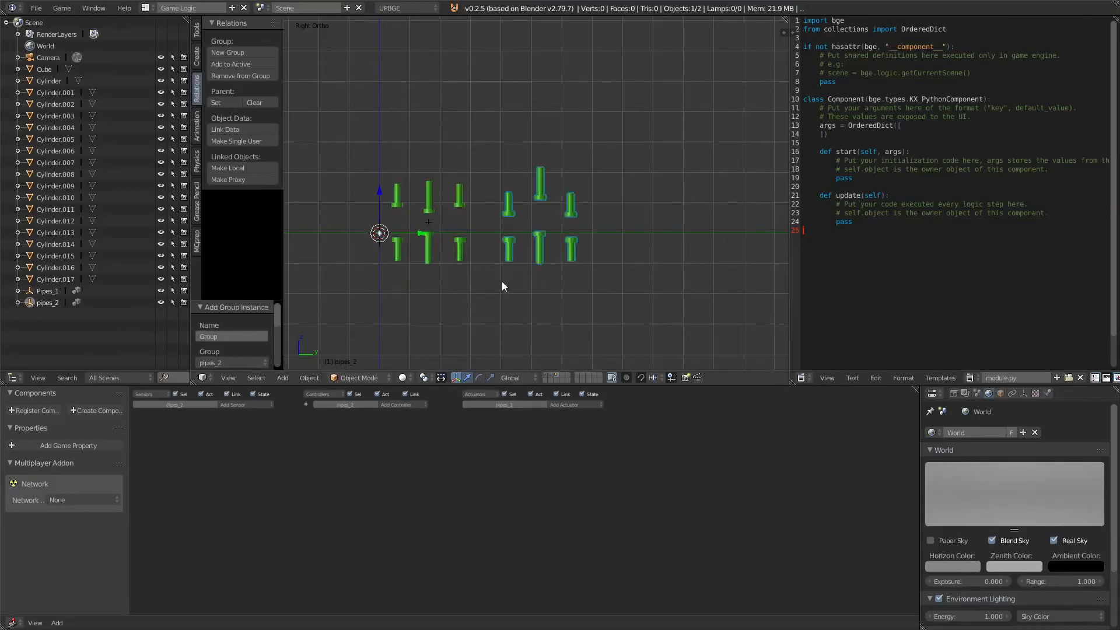
left_click(309, 377)
mouse_move(349, 331)
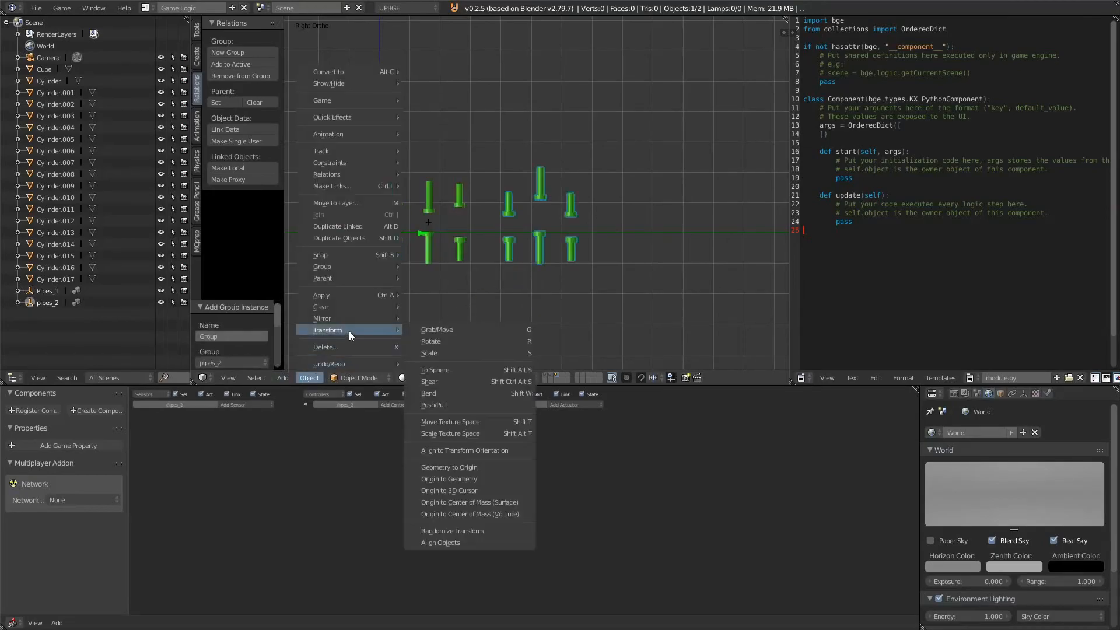
left_click(483, 513)
Step: Add a pipes_3.001 group instance and set its origin to center of mass (volume)
key("shift+a")
mouse_move(554, 240)
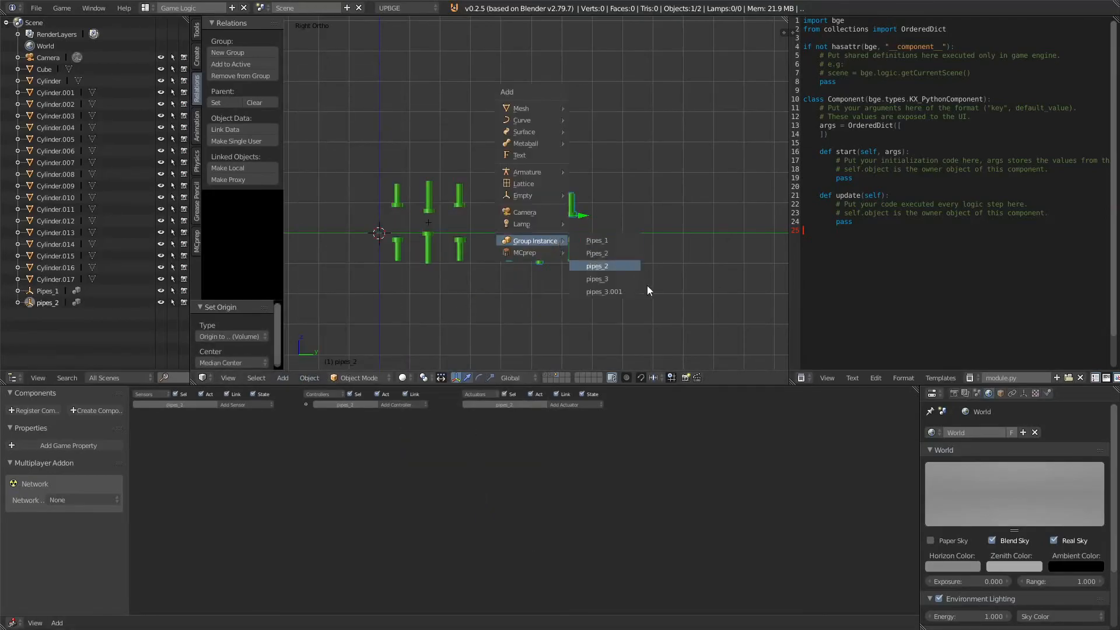
left_click(621, 290)
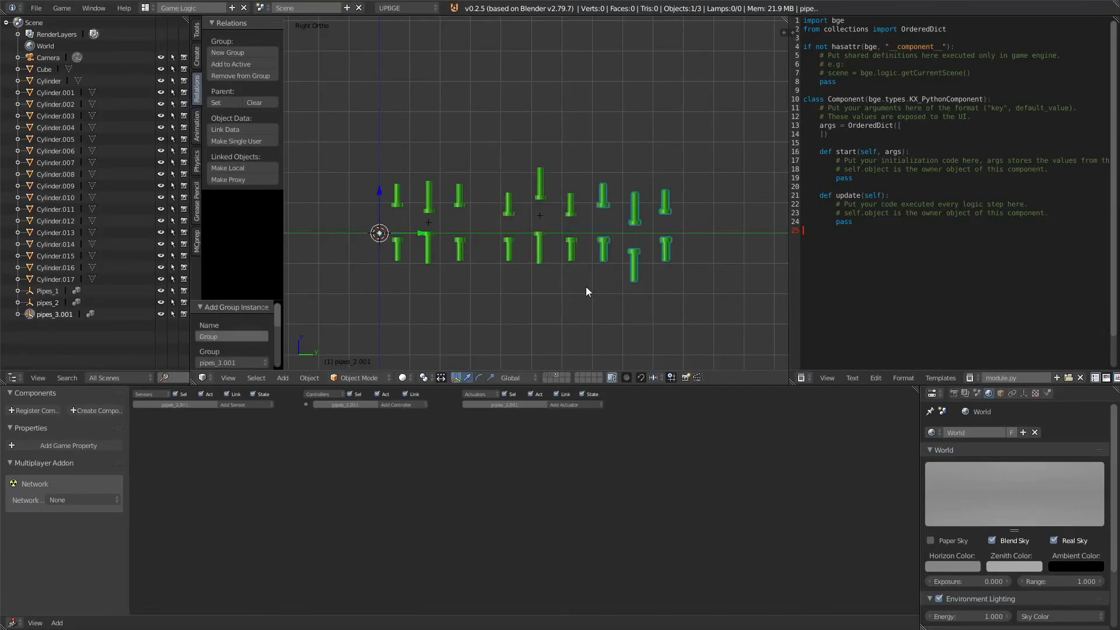
left_click(309, 378)
mouse_move(344, 331)
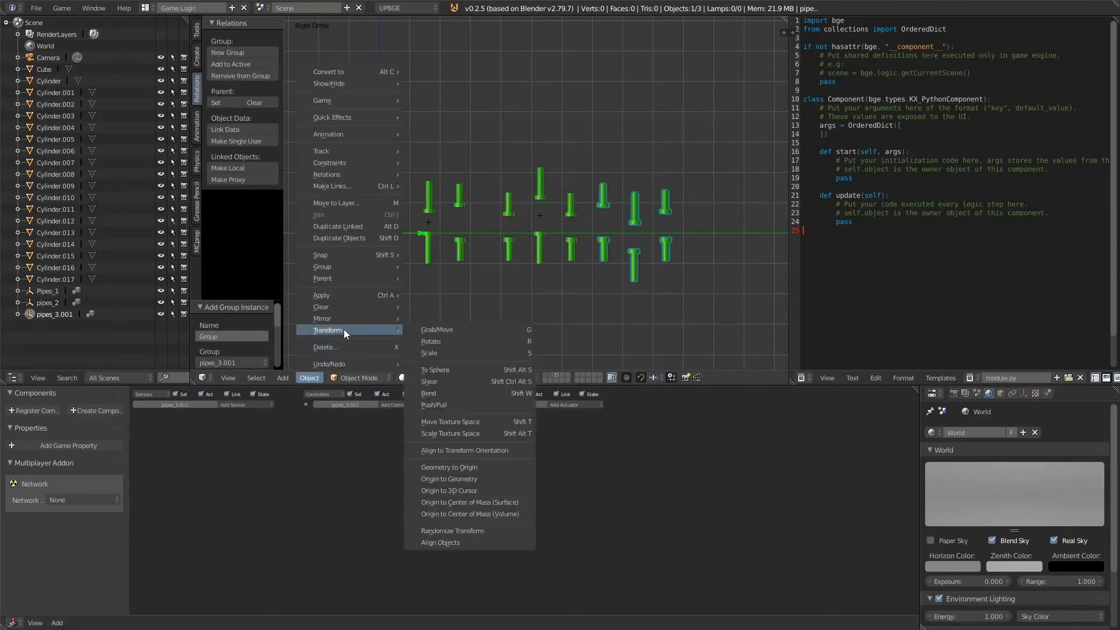
left_click(486, 515)
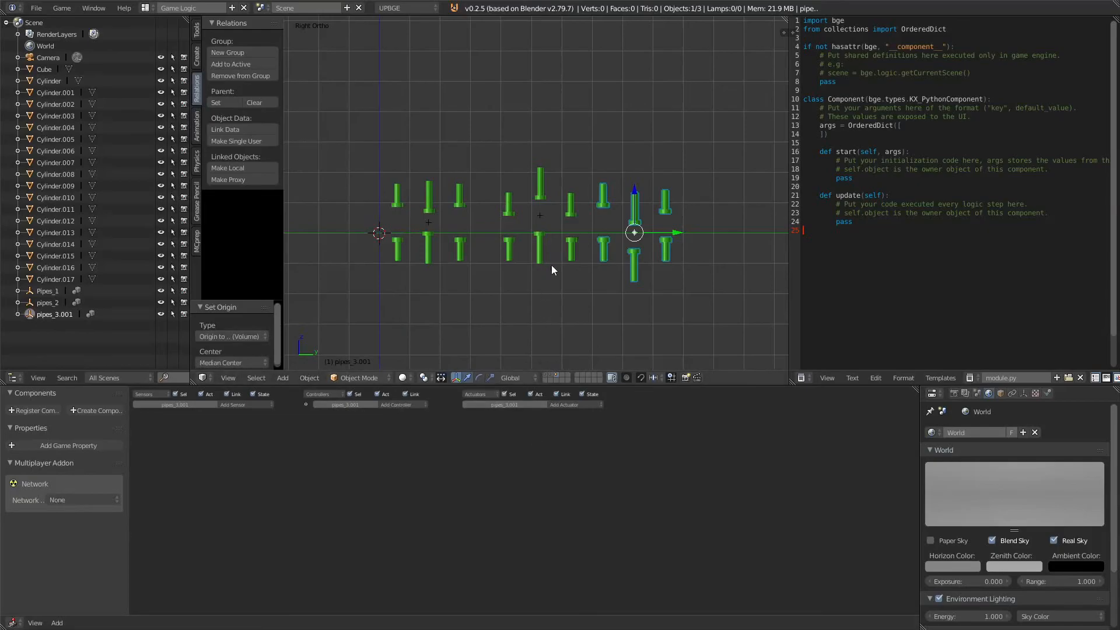
Step: Return to the camera layer's camera view and add a Plain Axes Empty, moving it along Y beyond the camera frame
middle_click_drag(500, 229, 473, 232, "shift")
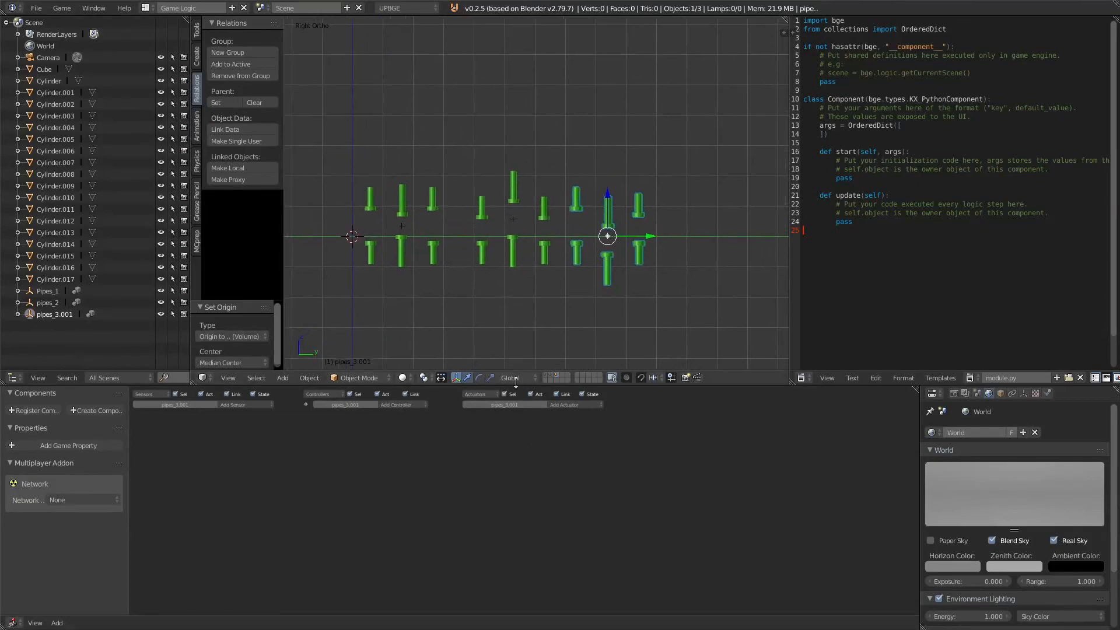
left_click(547, 375)
key("KP_0")
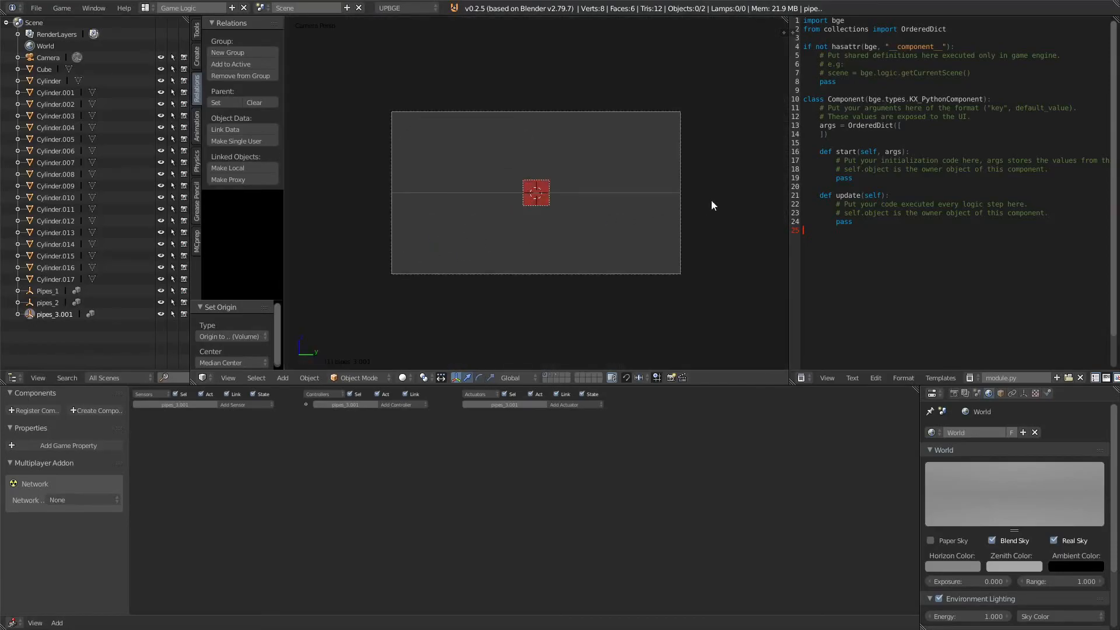
key("shift+a")
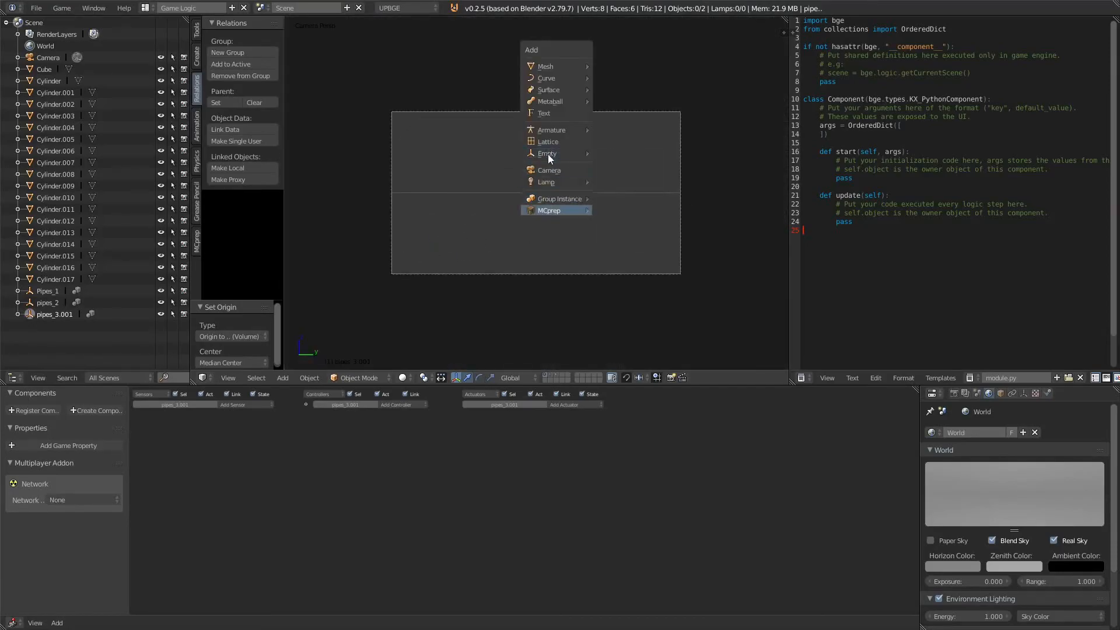
mouse_move(569, 153)
left_click(622, 154)
key("g")
key("y")
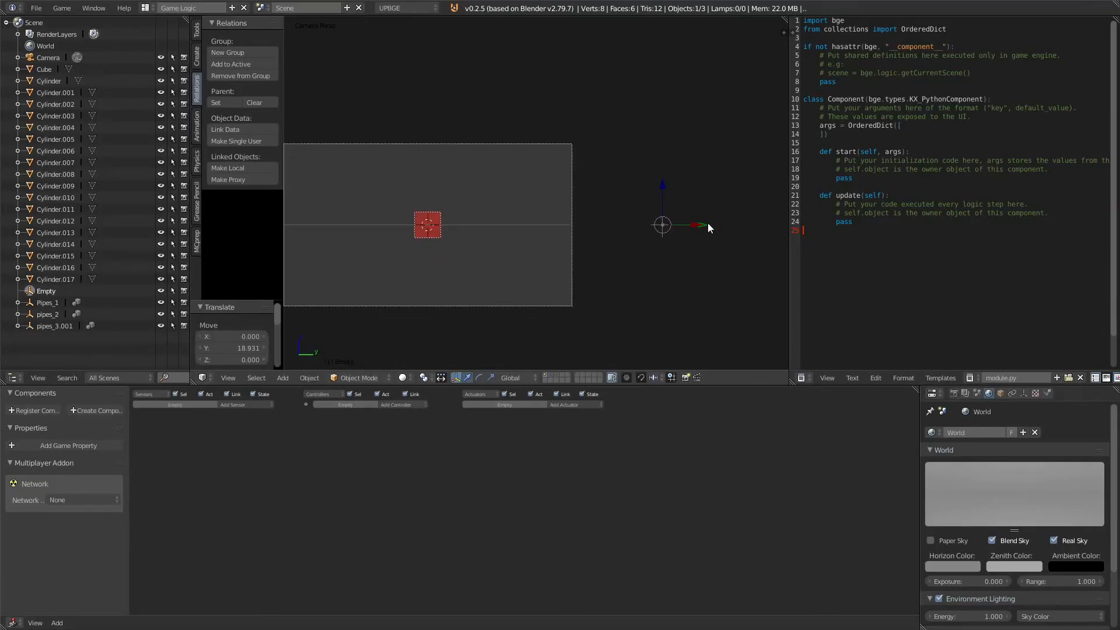
left_click_drag(708, 224, 724, 225)
Step: Add an Always sensor to the Empty's game logic
scroll(263, 452, "up", 5)
left_click(284, 419)
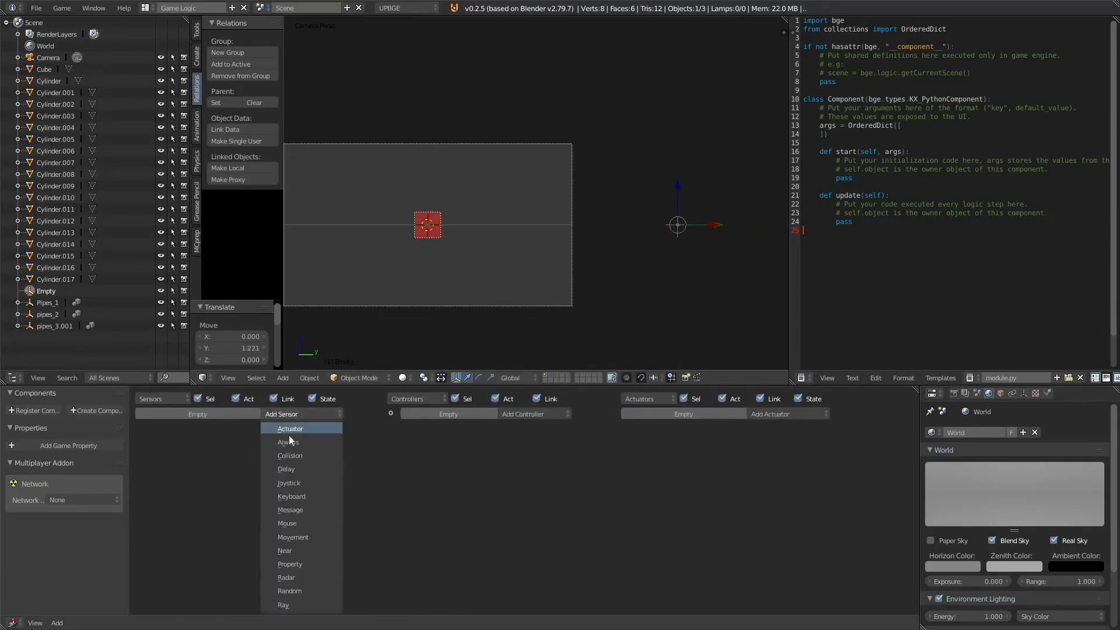
left_click(321, 440)
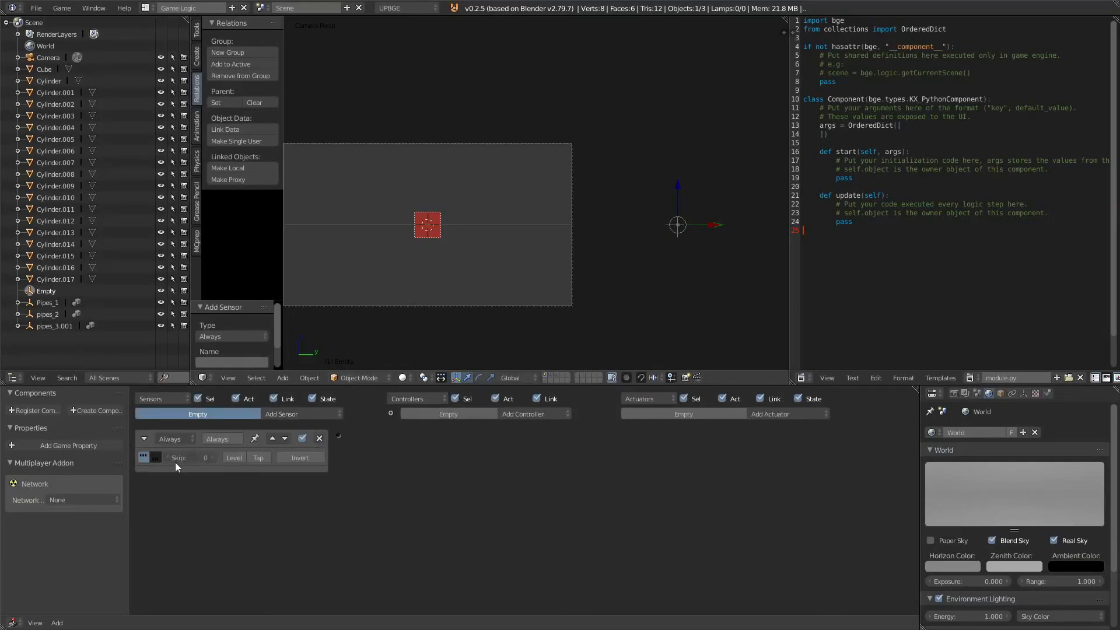
Step: Set the Always sensor's skip to 250 and add a Random actuator to the Empty
type("25")
key("Return")
left_click(789, 414)
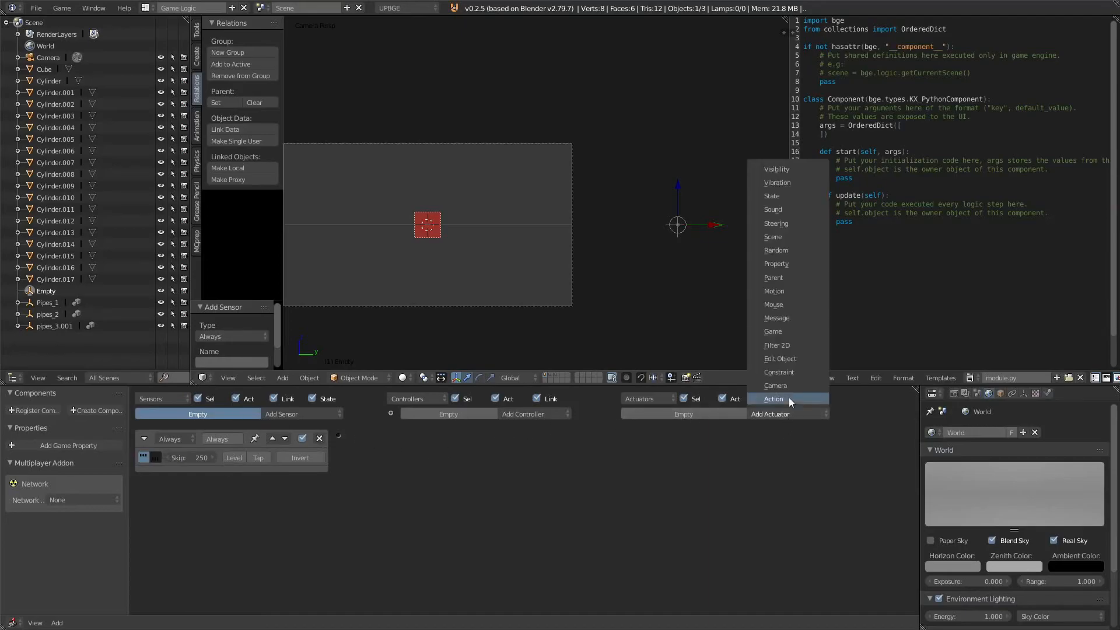
left_click(816, 250)
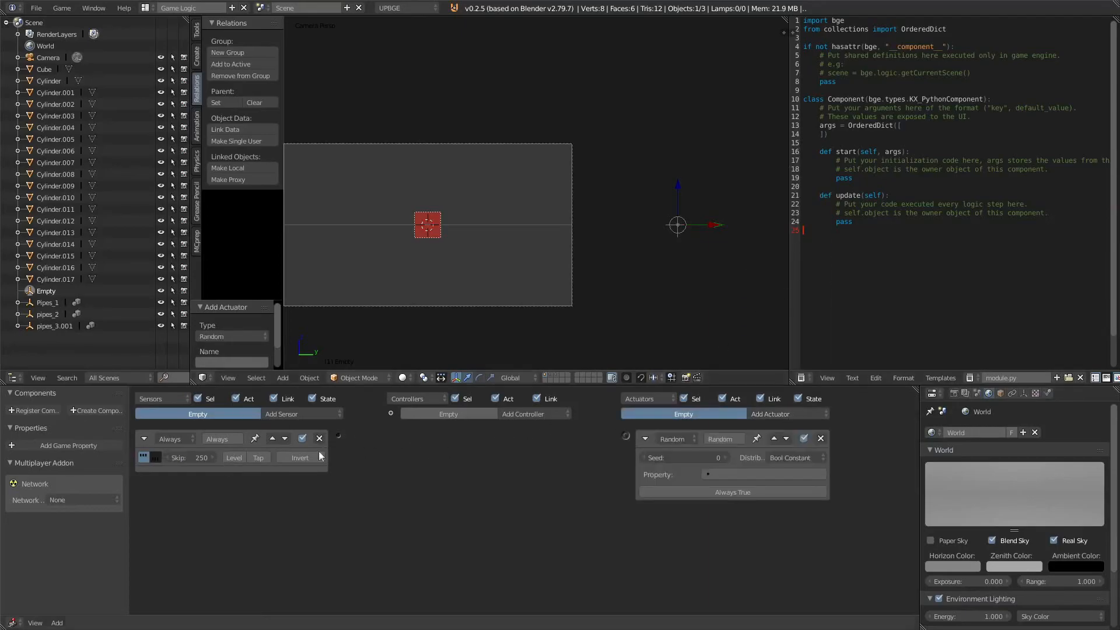
Step: Add a 'random pipes' game property and set the Random actuator to Int Uniform on it, ranging from 1 to 3
left_click(98, 446)
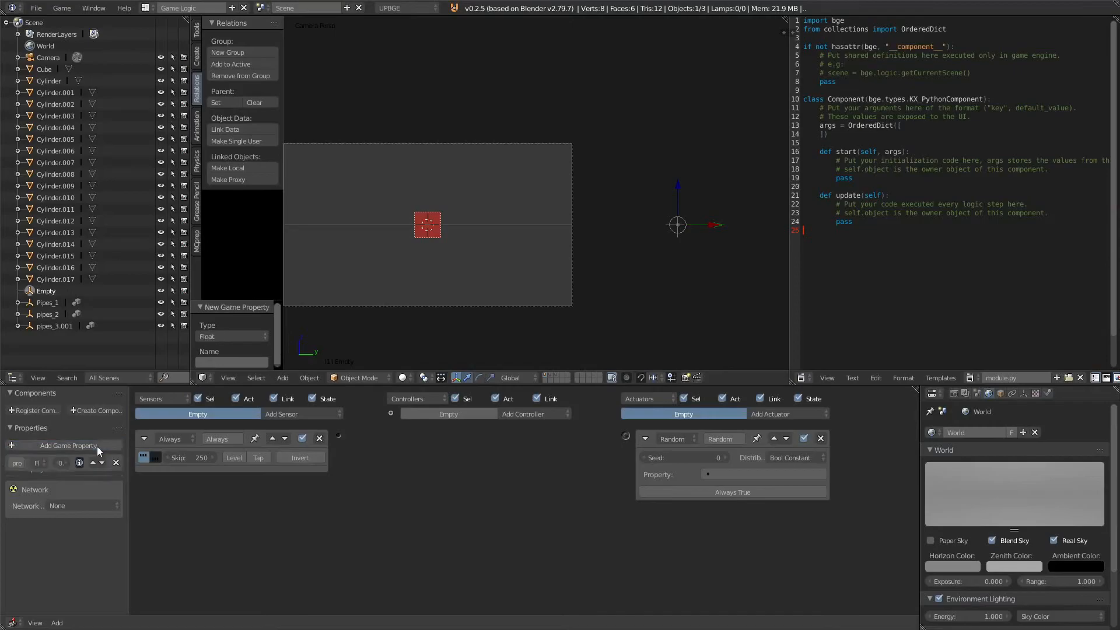
left_click(23, 459)
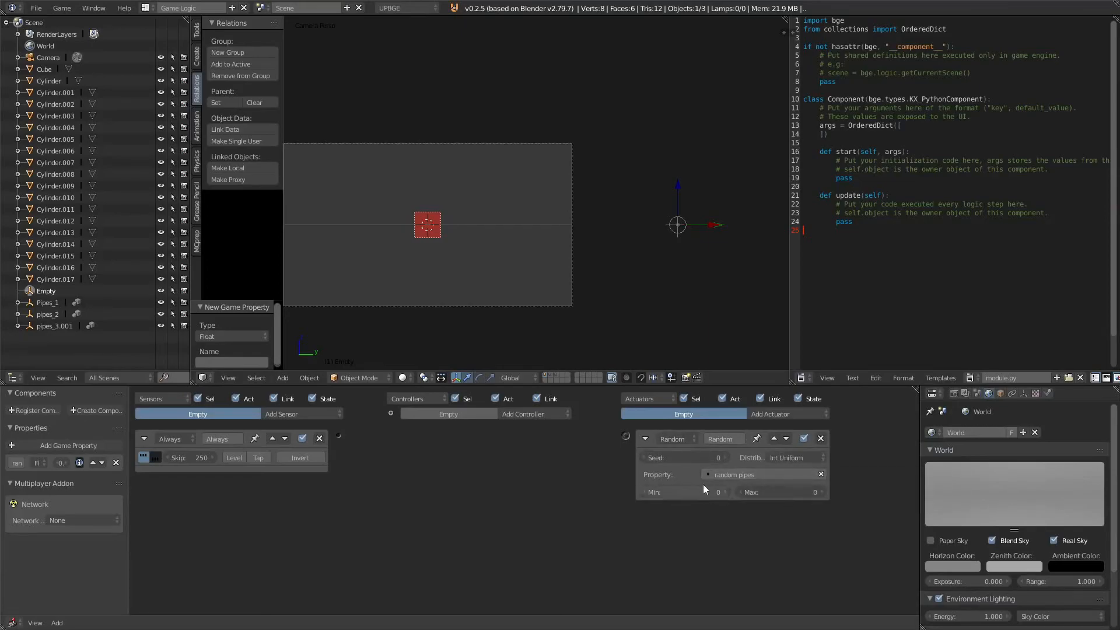
left_click(764, 492)
type("30")
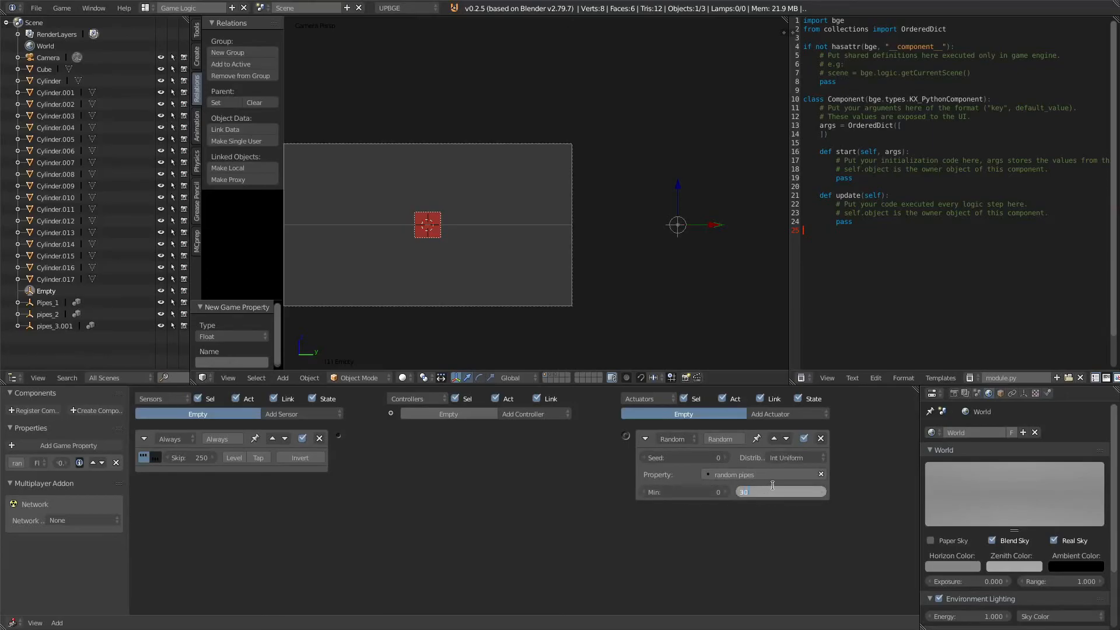
key("Return")
left_click(687, 492)
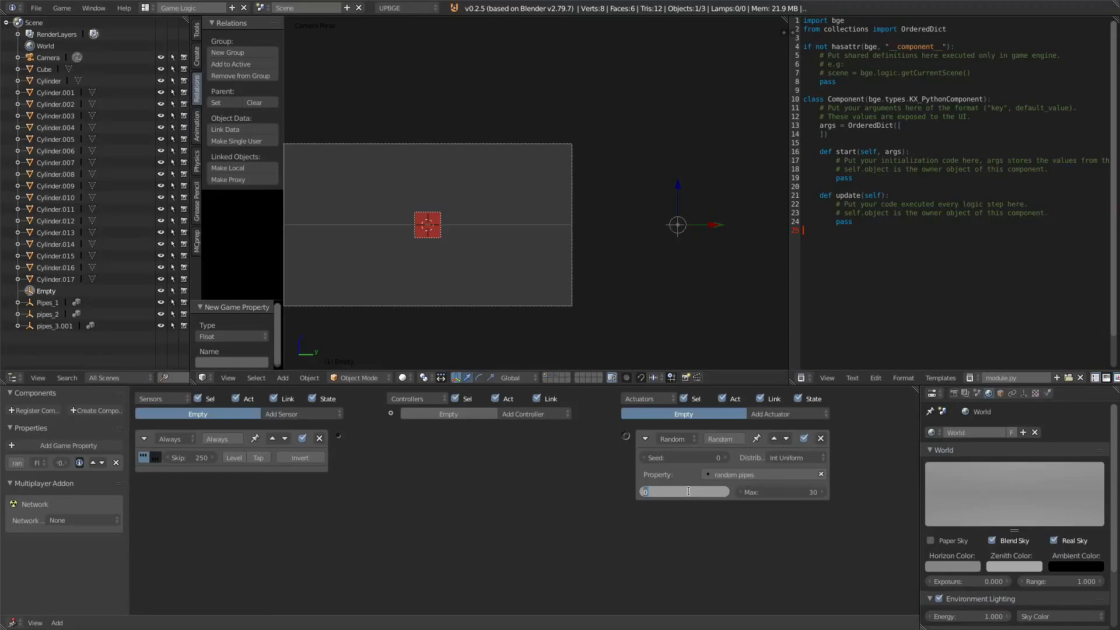
type("1")
key("Return")
left_click(786, 494)
type("3")
key("Return")
Step: Connect the Always sensor to the Random actuator and add a Property sensor checking that random pipes equals 1
left_click_drag(337, 432, 623, 436)
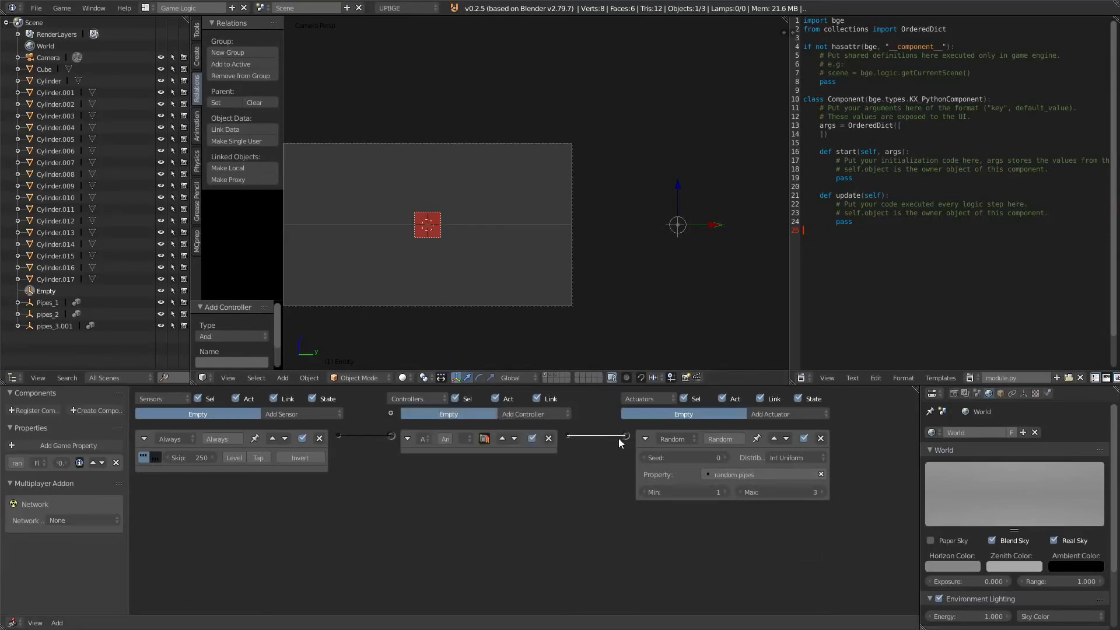
left_click(300, 412)
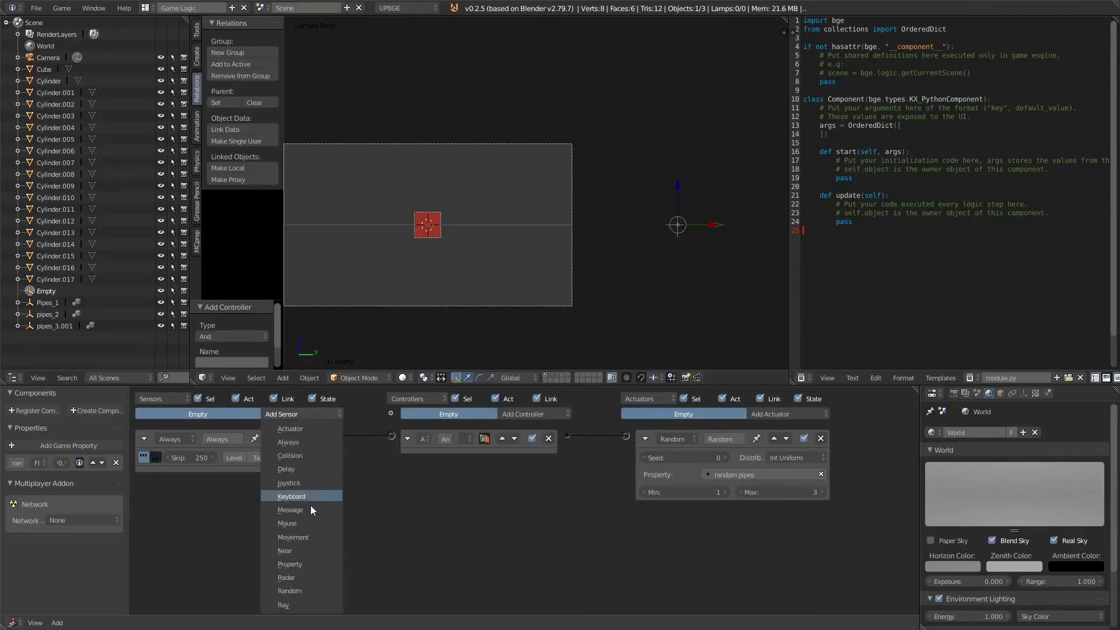
left_click(311, 565)
left_click(266, 538)
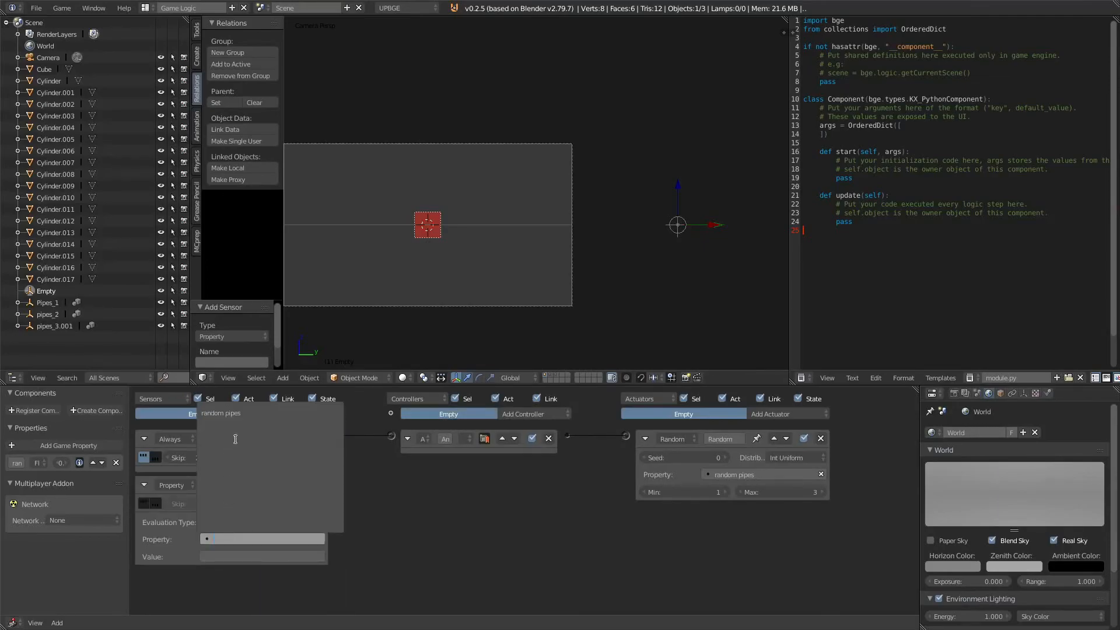
left_click(256, 416)
left_click(248, 557)
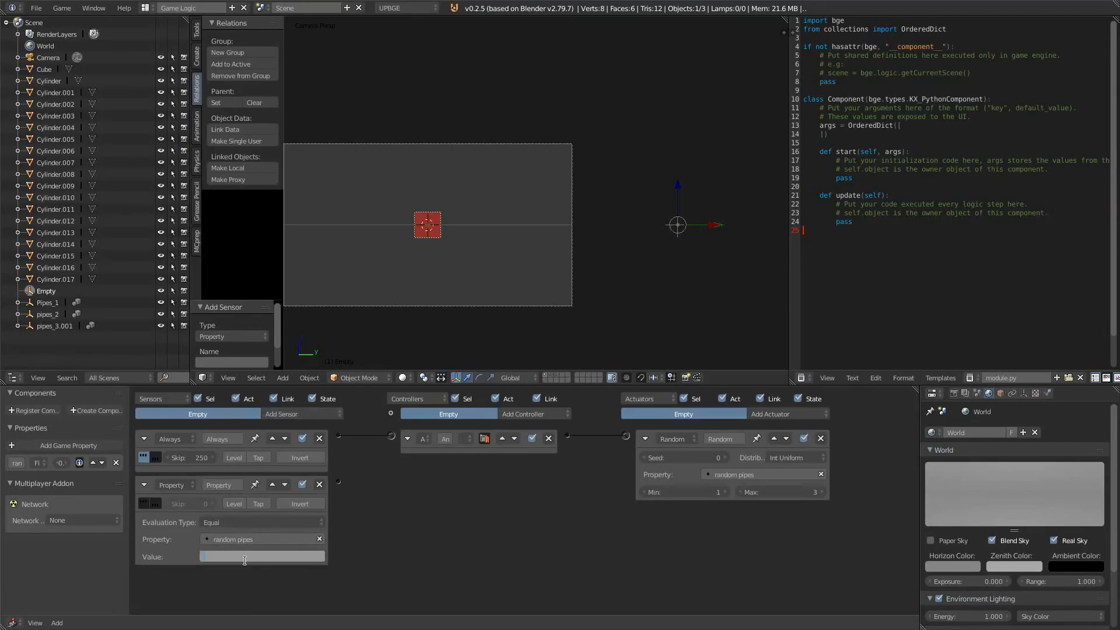
type("1")
key("Return")
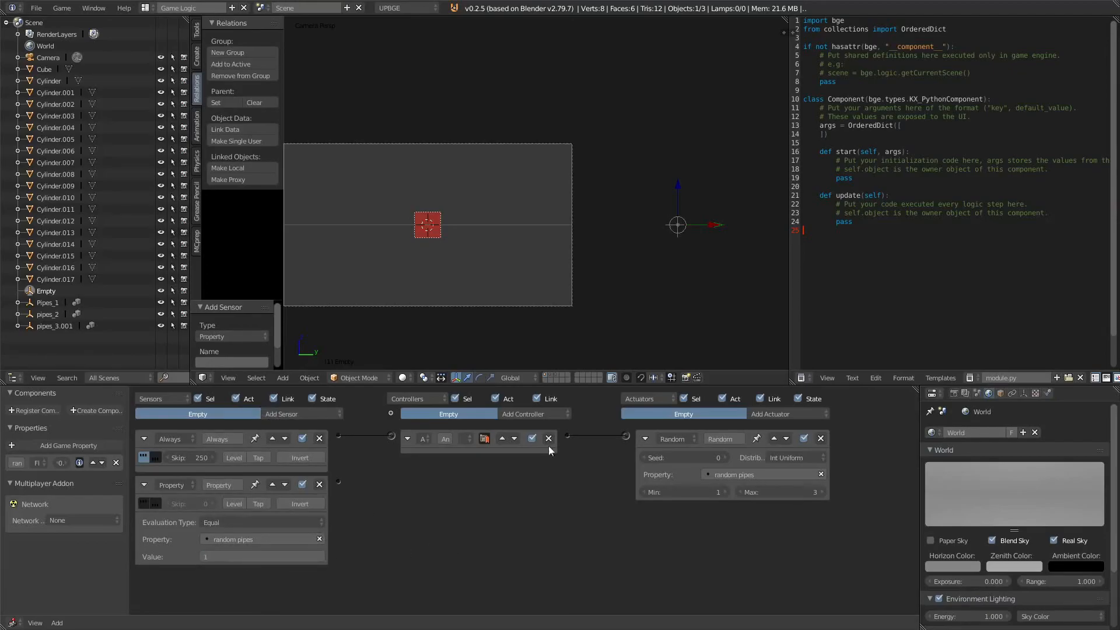
Step: Add an Edit Object actuator and wire the Property sensor to it
left_click(797, 414)
left_click(780, 359)
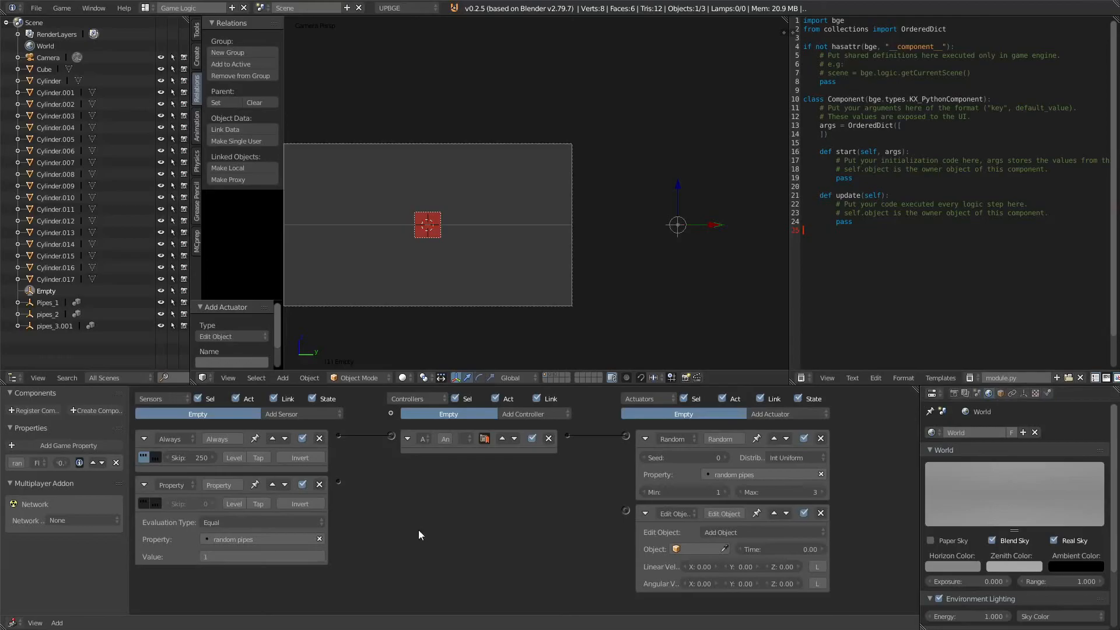
left_click_drag(333, 482, 626, 511)
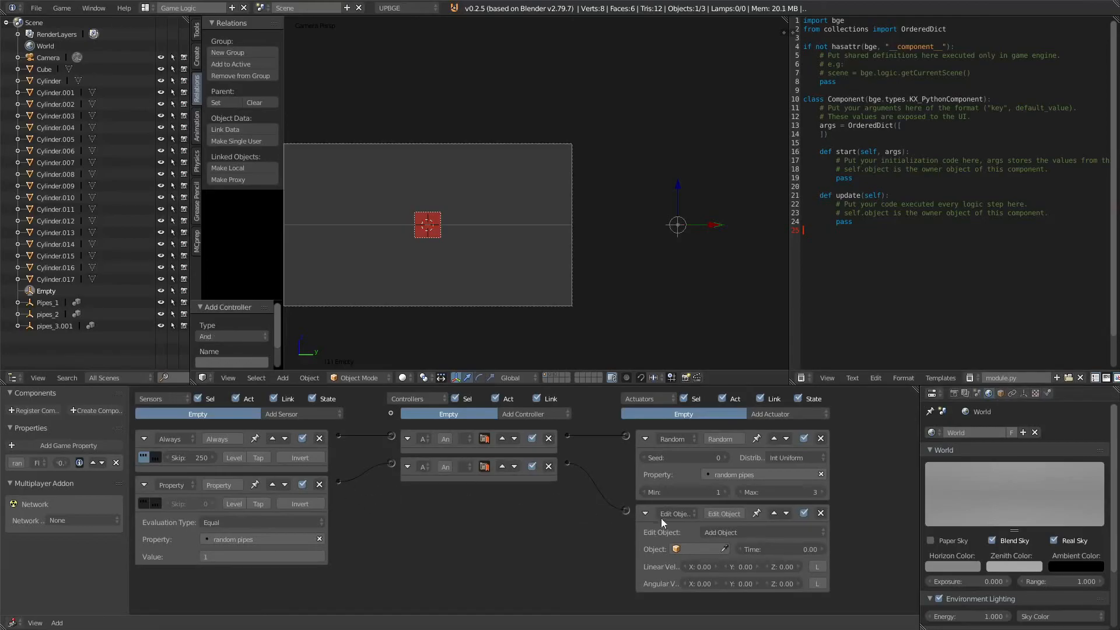
Step: Set the Edit Object actuator to add the Pipes_1 object with a time of 250
left_click(707, 548)
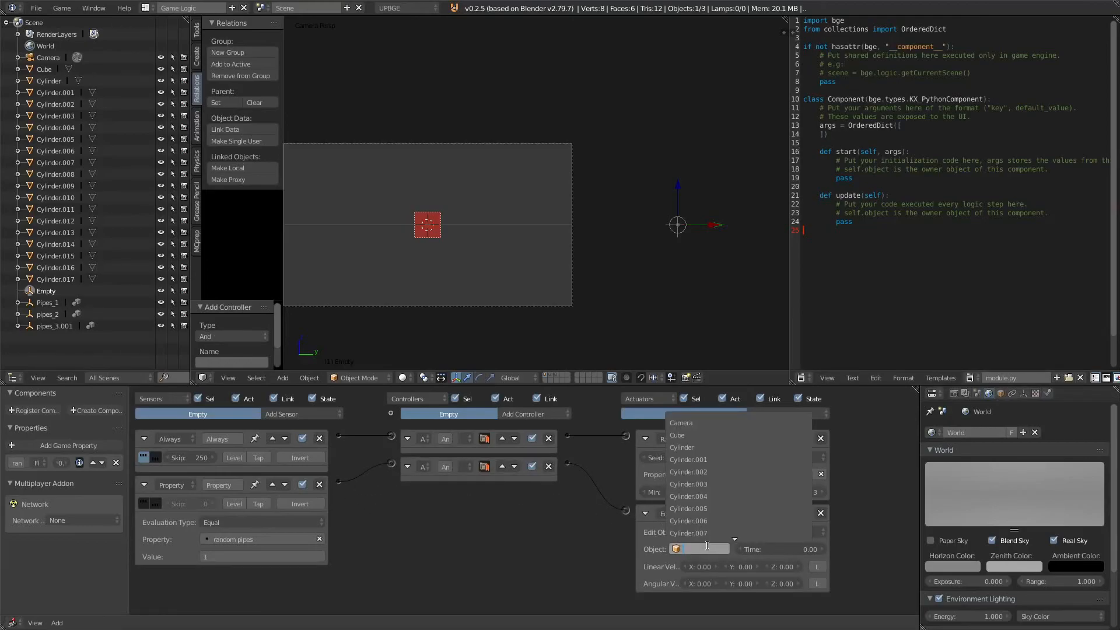
type("pipes")
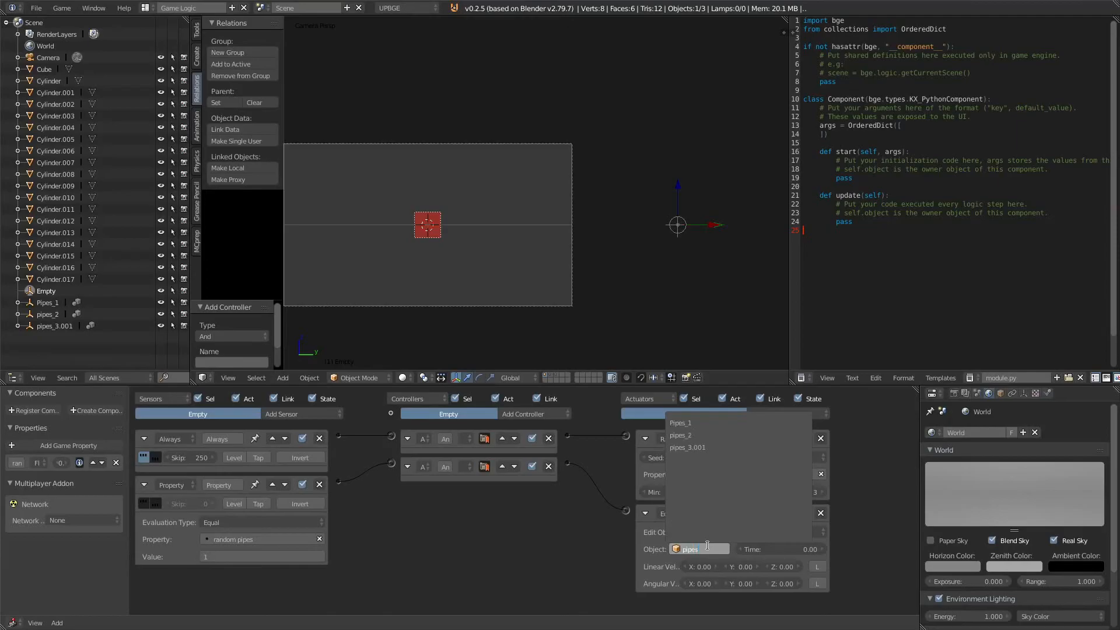
left_click(716, 424)
left_click(799, 549)
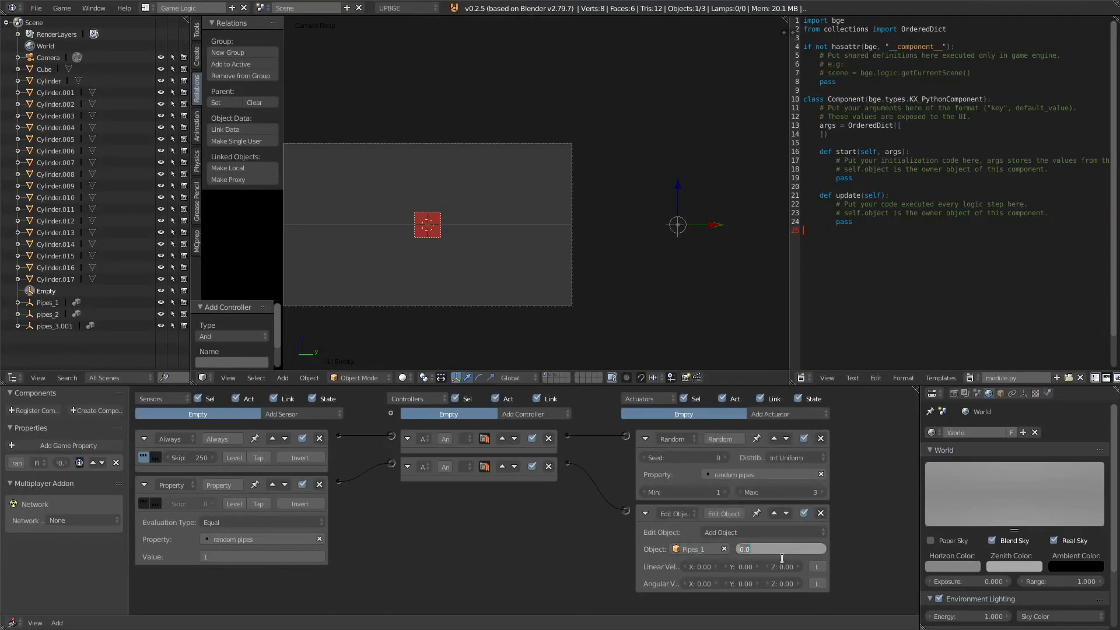
type("250")
key("Return")
Step: Collapse the Random and Edit Object actuators and add another Property sensor
left_click(644, 439)
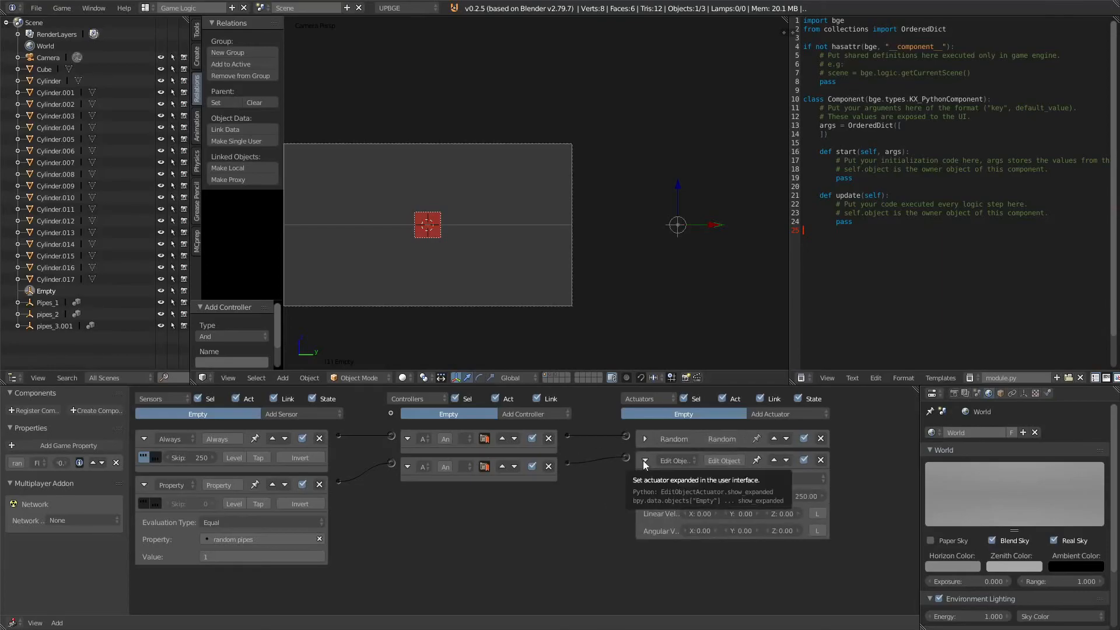
left_click(645, 461)
left_click(301, 414)
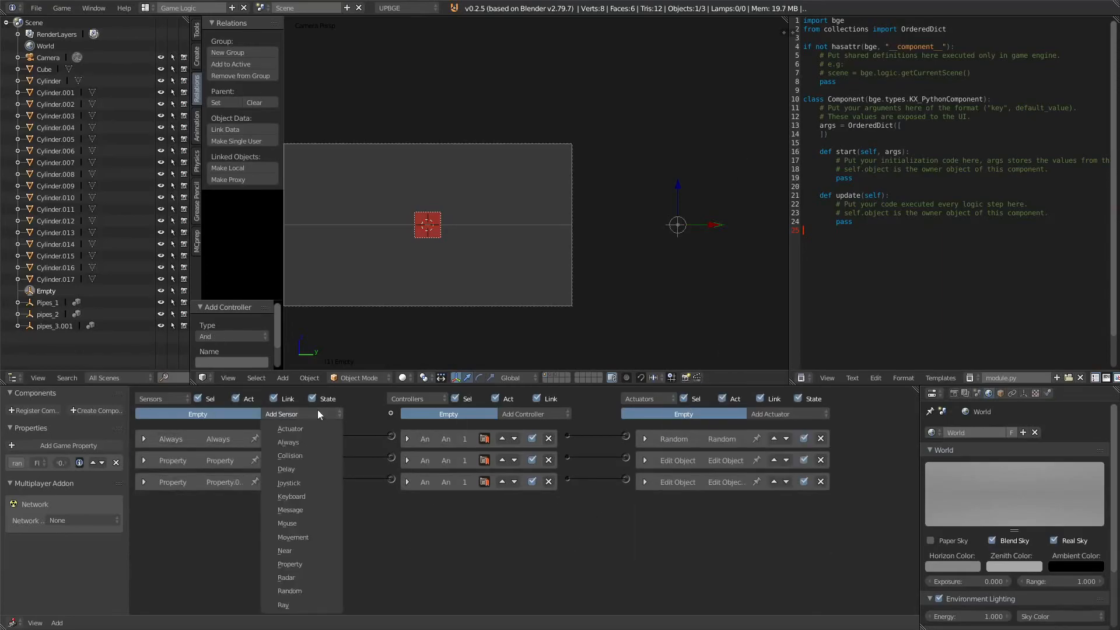
left_click(309, 546)
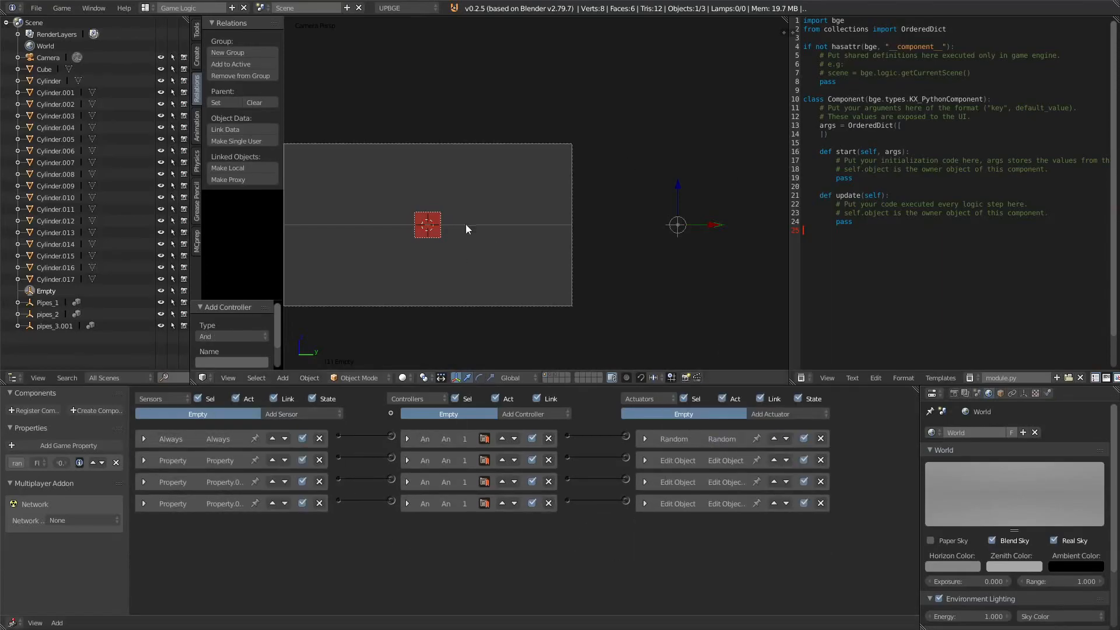
Step: Apply the cube's scale and test-run the game
scroll(490, 240, "down", 1)
key("ctrl+a")
key("ctrl+s")
left_click(427, 228)
key("ctrl+a")
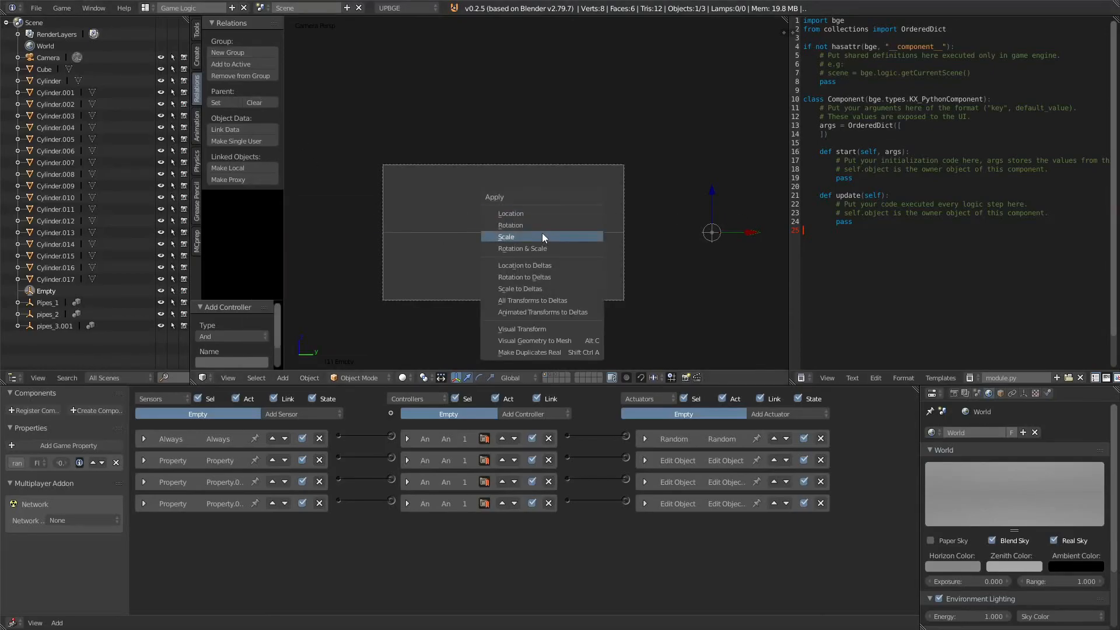
left_click(541, 233)
key("p")
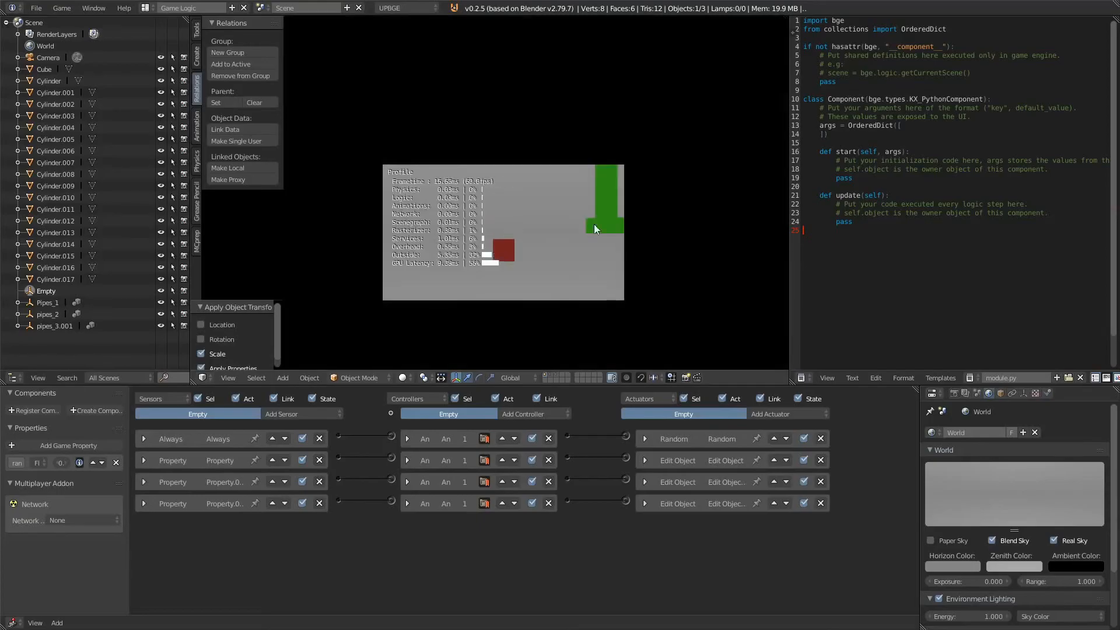
key("Escape")
Step: Move the camera back about 11.24 units along its local Z axis and test-run the game
right_click(624, 281)
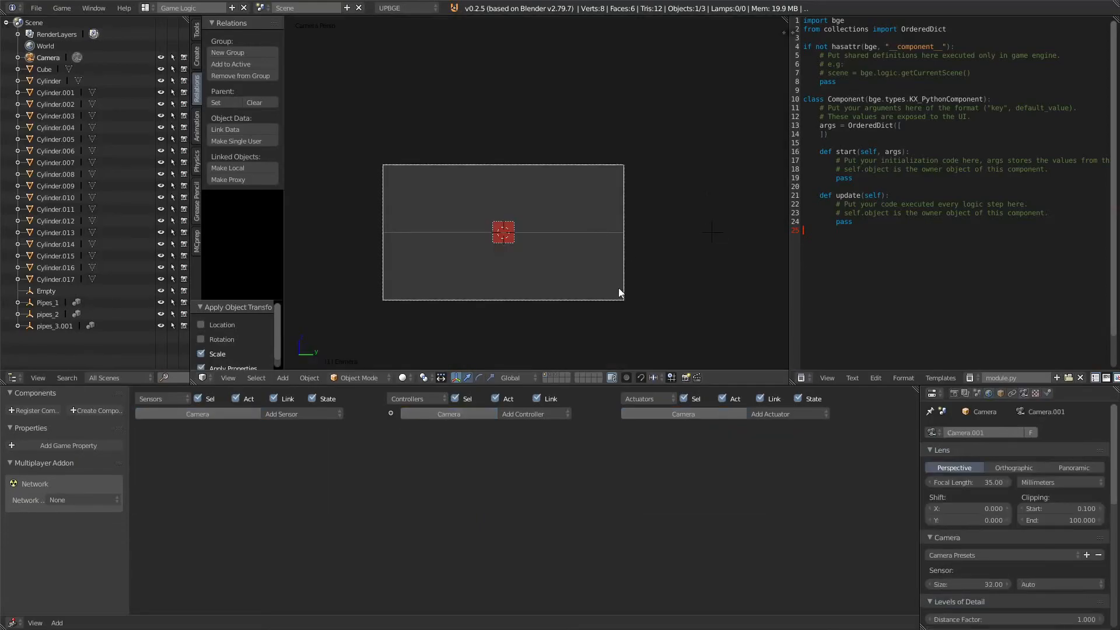
key("g")
key("z")
key("z")
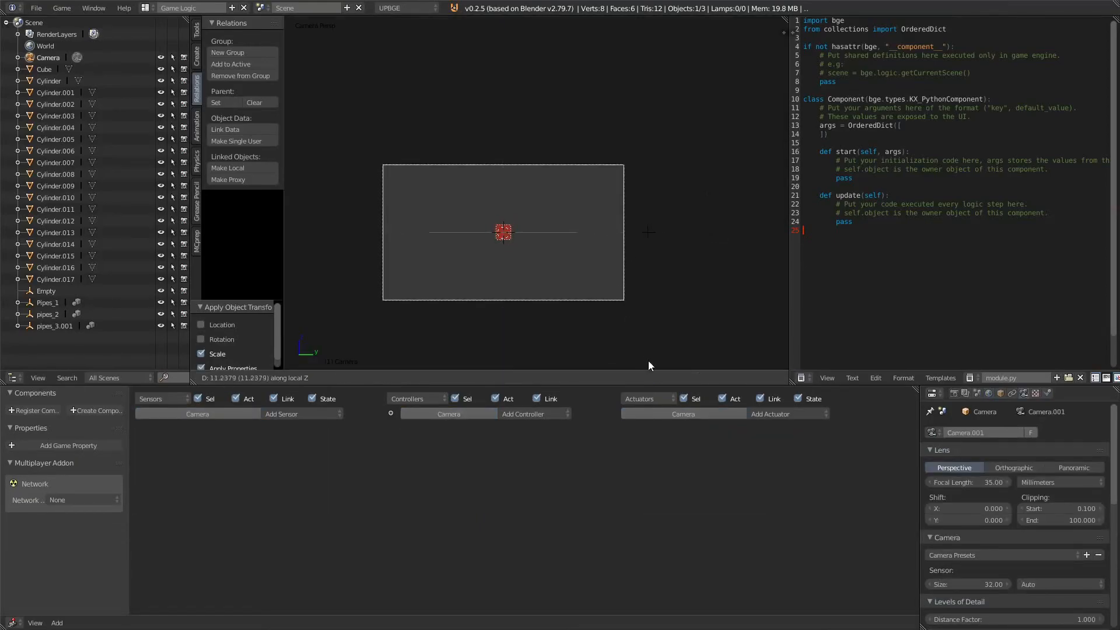
left_click(648, 362)
key("p")
key("Escape")
Step: Raise the Empty about 1.92 units along Z and test-run the game
right_click(645, 232)
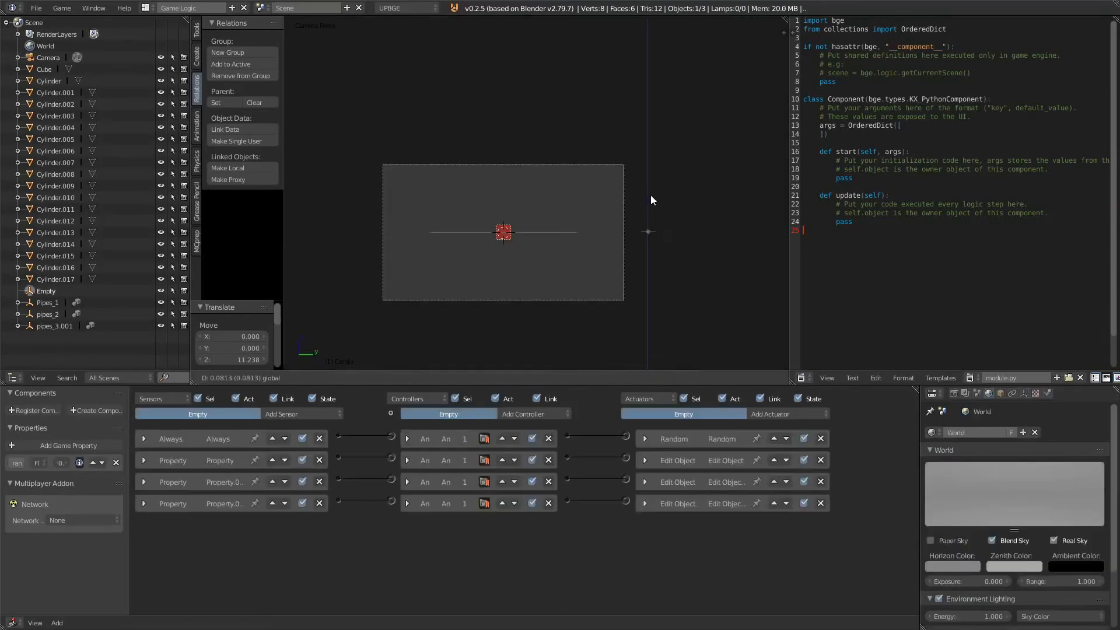
key("p")
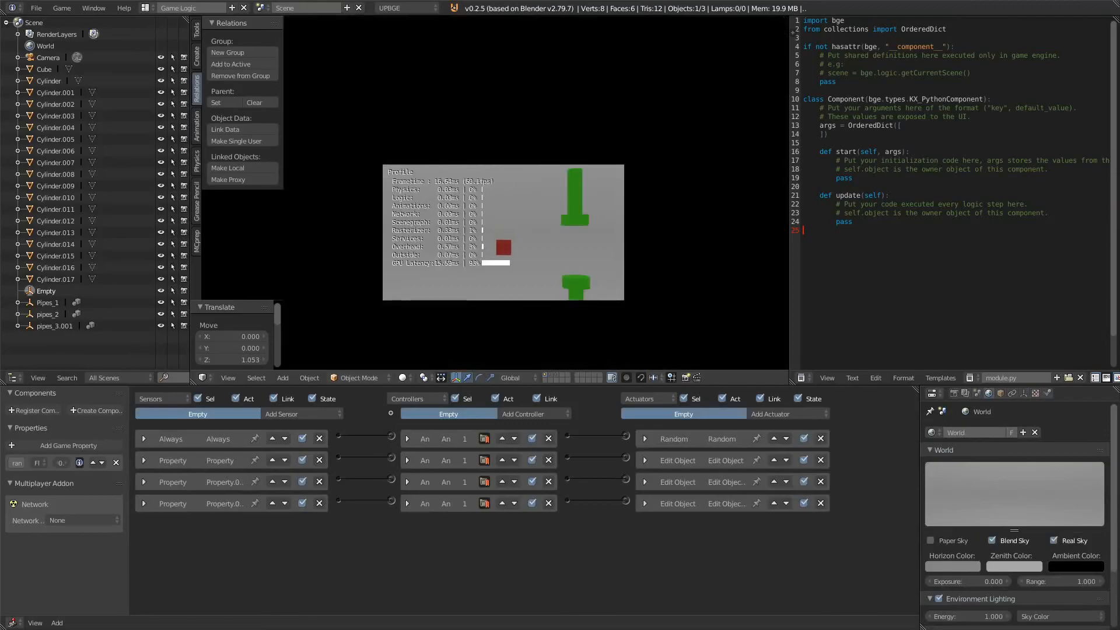
key("Escape")
key("g")
key("z")
left_click(656, 171)
key("p")
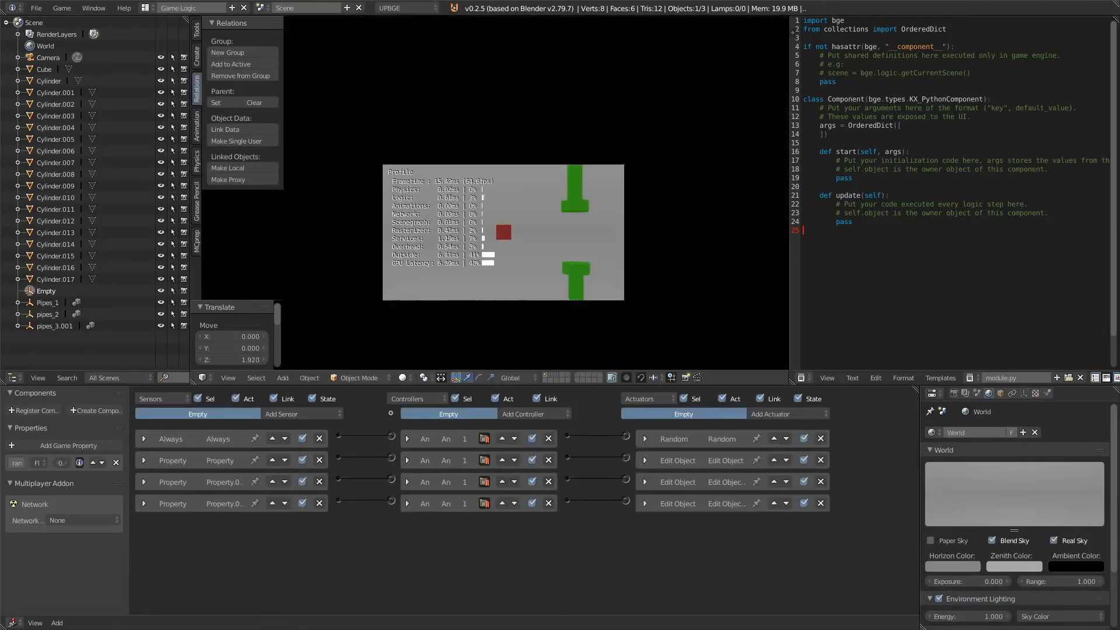
key("Escape")
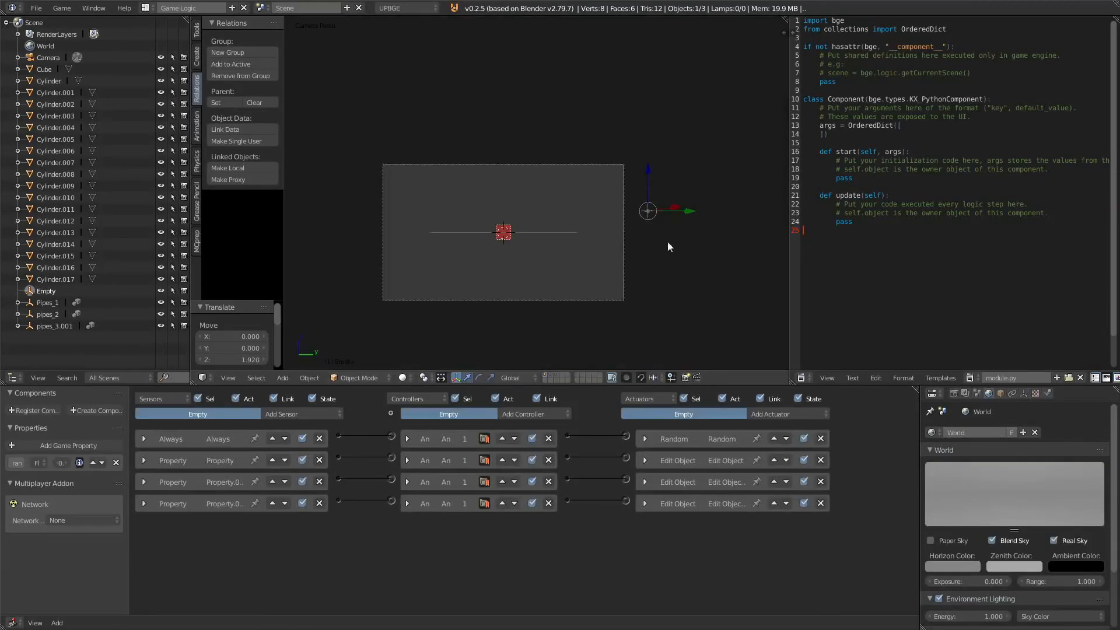
Step: Show the pipes layer in an orthographic front view and snap the 3D cursor to the second pipe pair
left_click(551, 374)
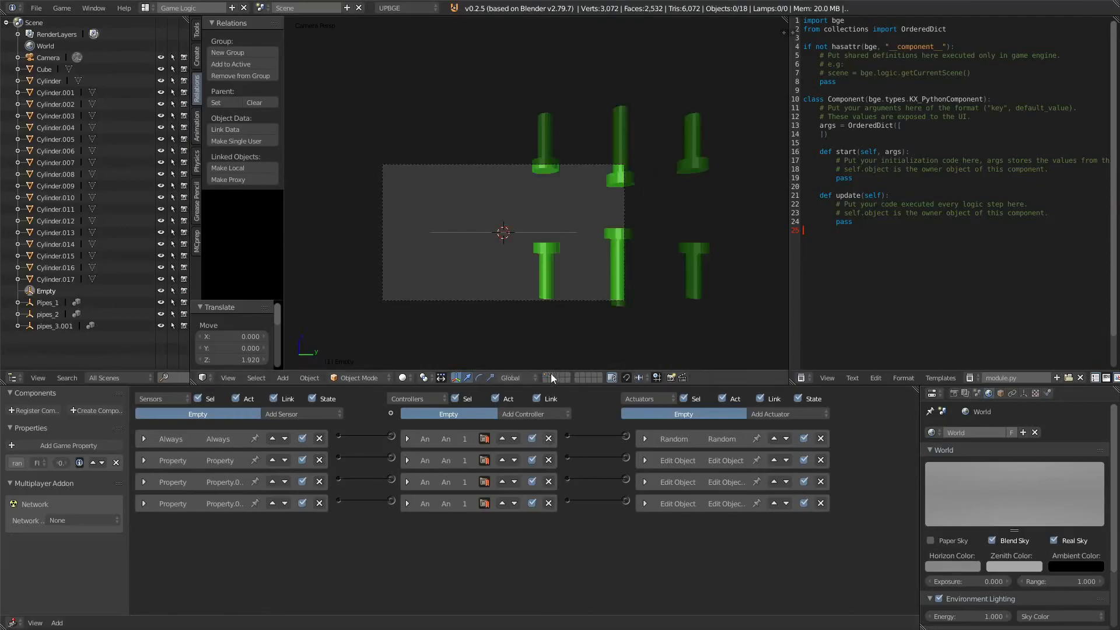
right_click(547, 282)
middle_click_drag(637, 316, 418, 344, "shift")
key("KP_5")
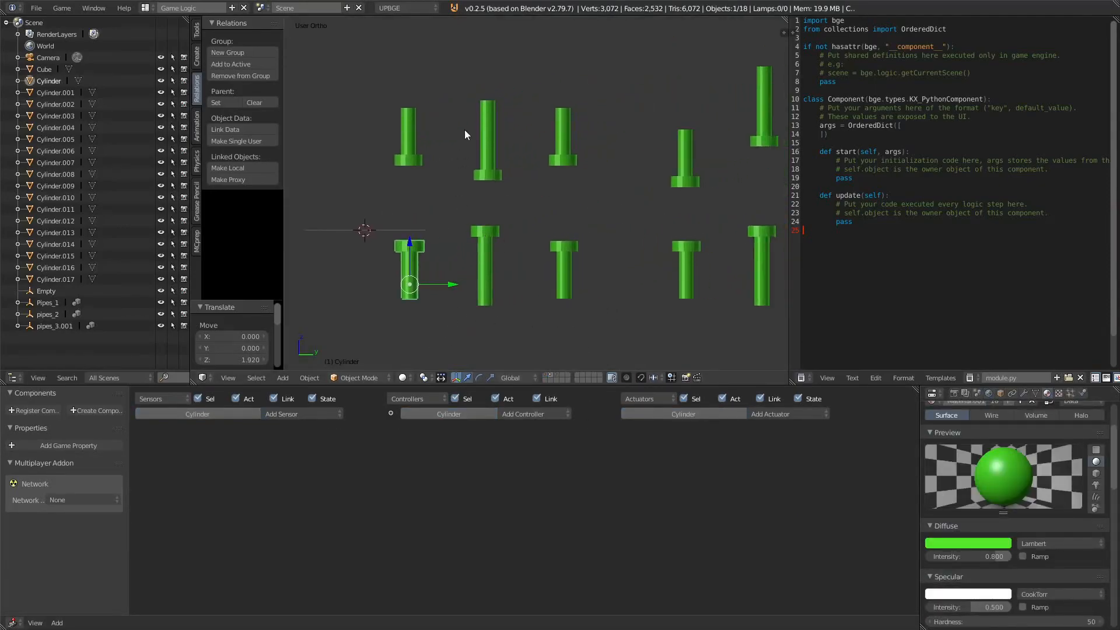
right_click(487, 146)
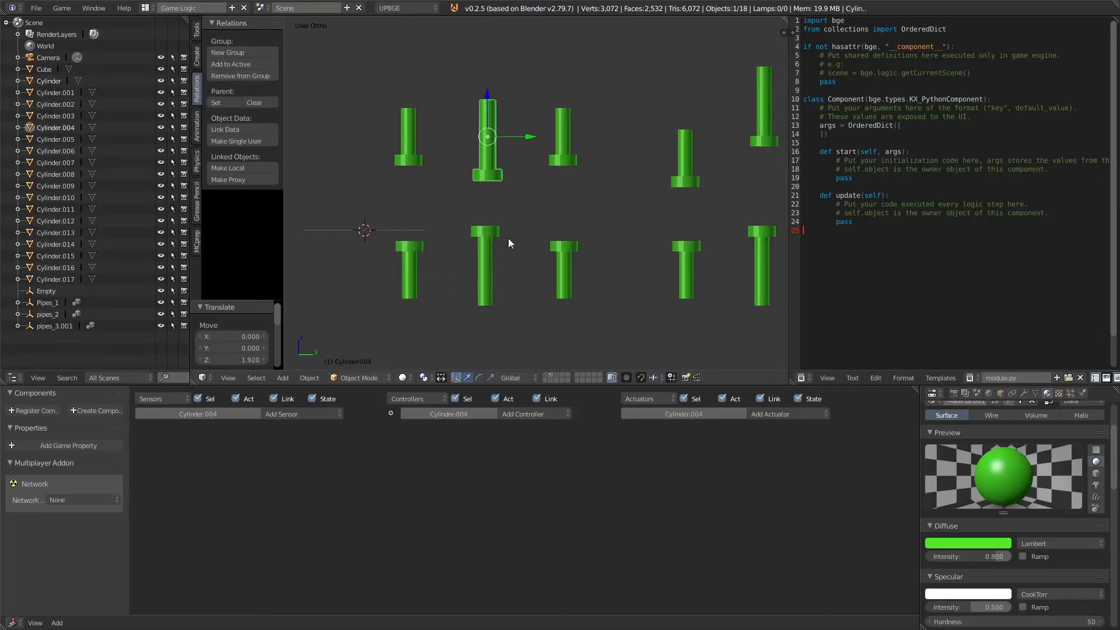
right_click(492, 247, "shift")
key("shift+s")
left_click(495, 238)
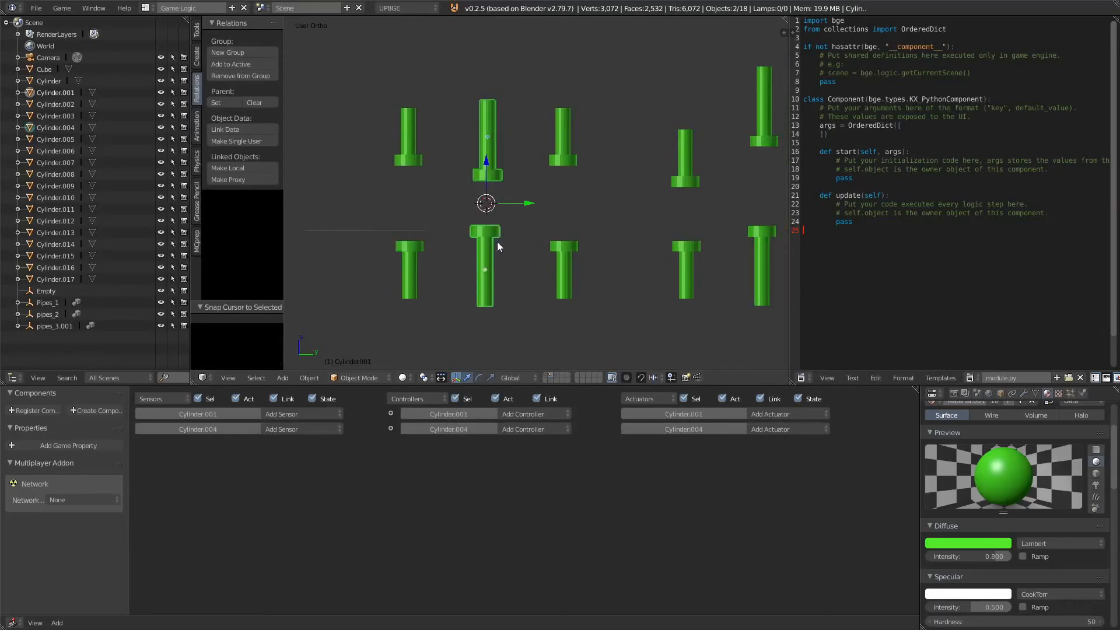
Step: Add a Plain Axes Empty at the 3D cursor
key("shift+a")
mouse_move(496, 239)
left_click(554, 245)
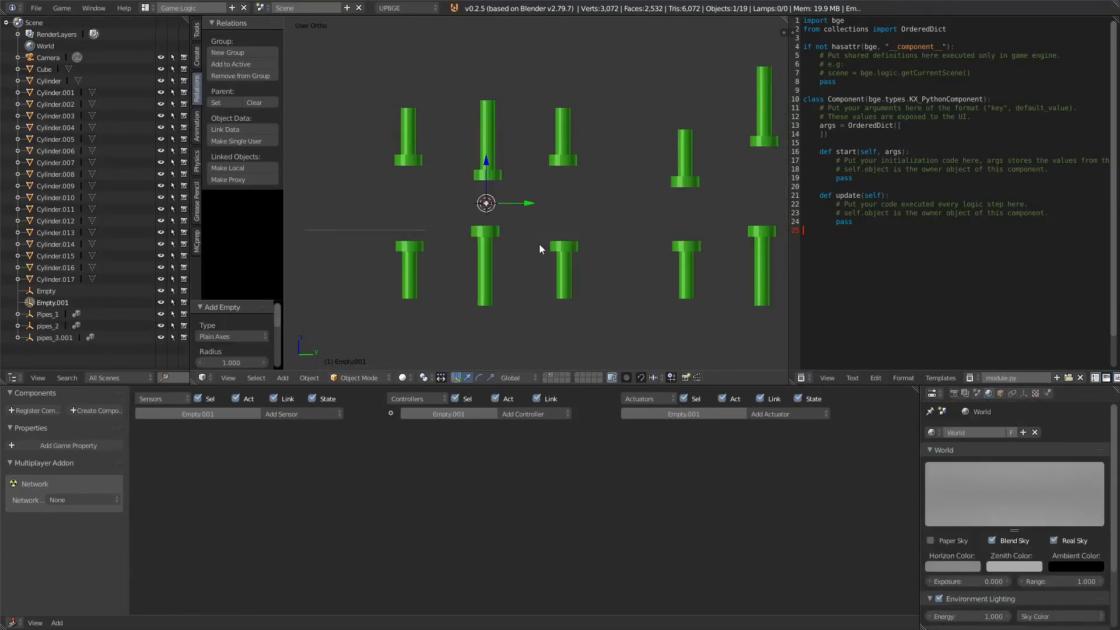
Step: Parent the six cylinders of the first three pipe pairs to the new Empty
right_click(568, 137)
right_click(496, 132, "shift")
right_click(409, 137, "shift")
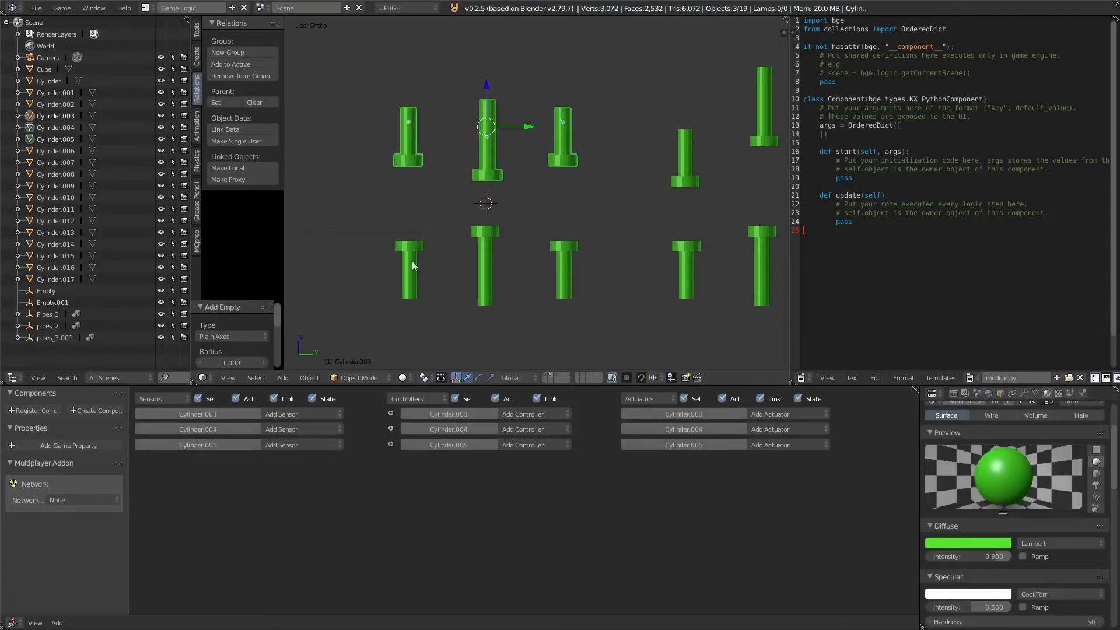
right_click(412, 251, "shift")
right_click(482, 270, "shift")
right_click(563, 270, "shift")
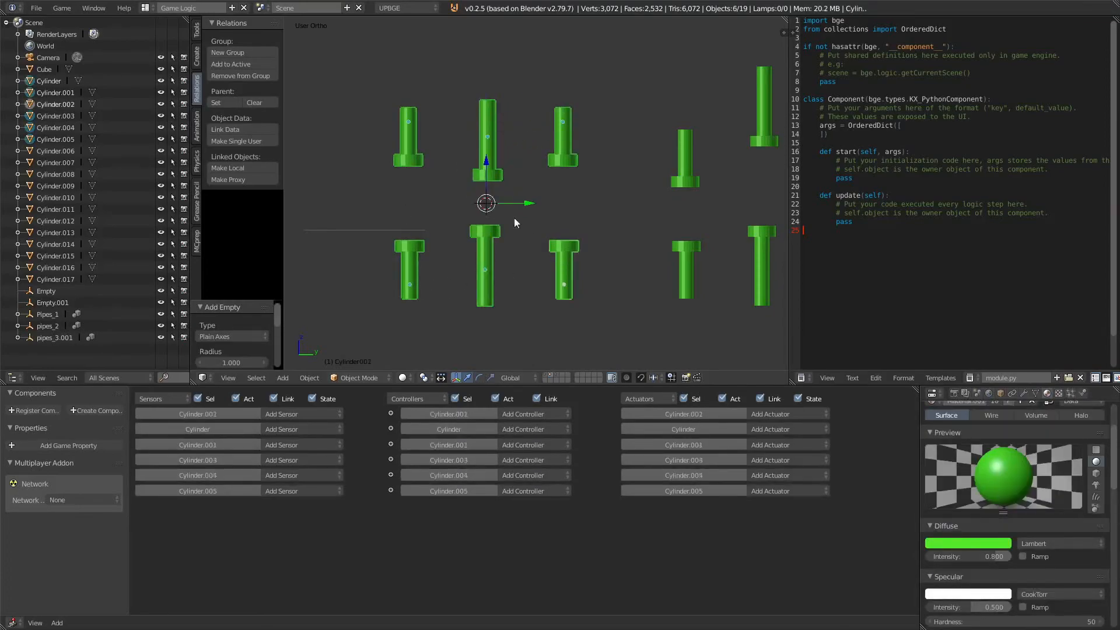
right_click(472, 203, "shift")
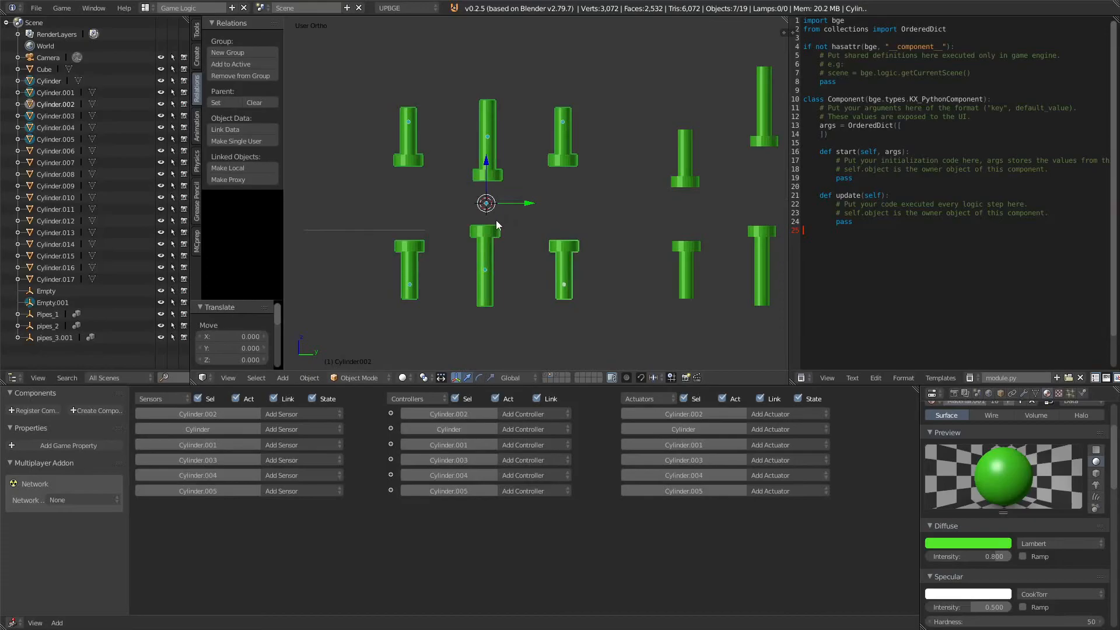
key("ctrl+p")
left_click(453, 205)
scroll(453, 205, "up", 3)
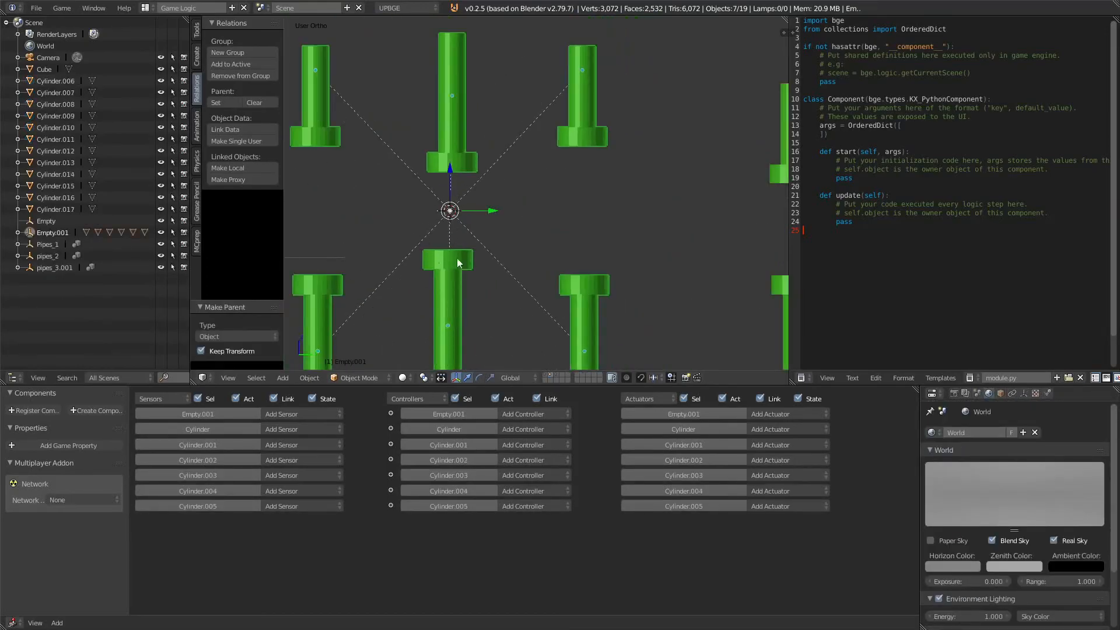
Step: Select a top pipe cylinder in the right view and add it to the active object's group
middle_click_drag(612, 254, 404, 239, "shift")
scroll(443, 238, "down", 3)
mouse_move(697, 237)
middle_mouse_down()
mouse_move(602, 246)
mouse_move(673, 241)
mouse_move(745, 252)
mouse_move(716, 226)
middle_mouse_up()
key("KP_3")
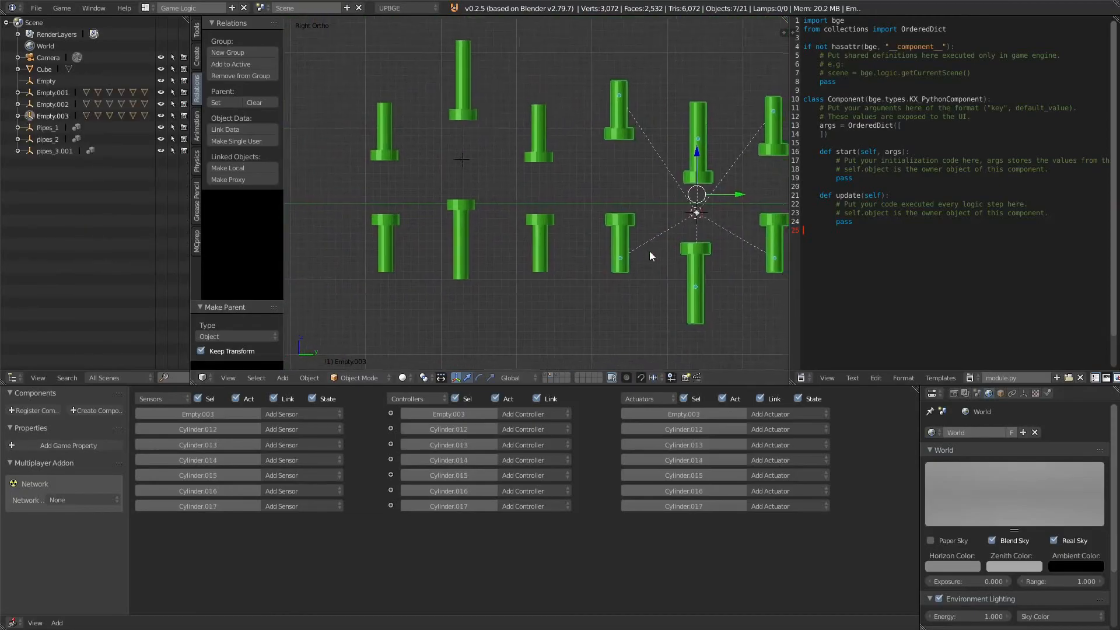
scroll(649, 251, "down", 3)
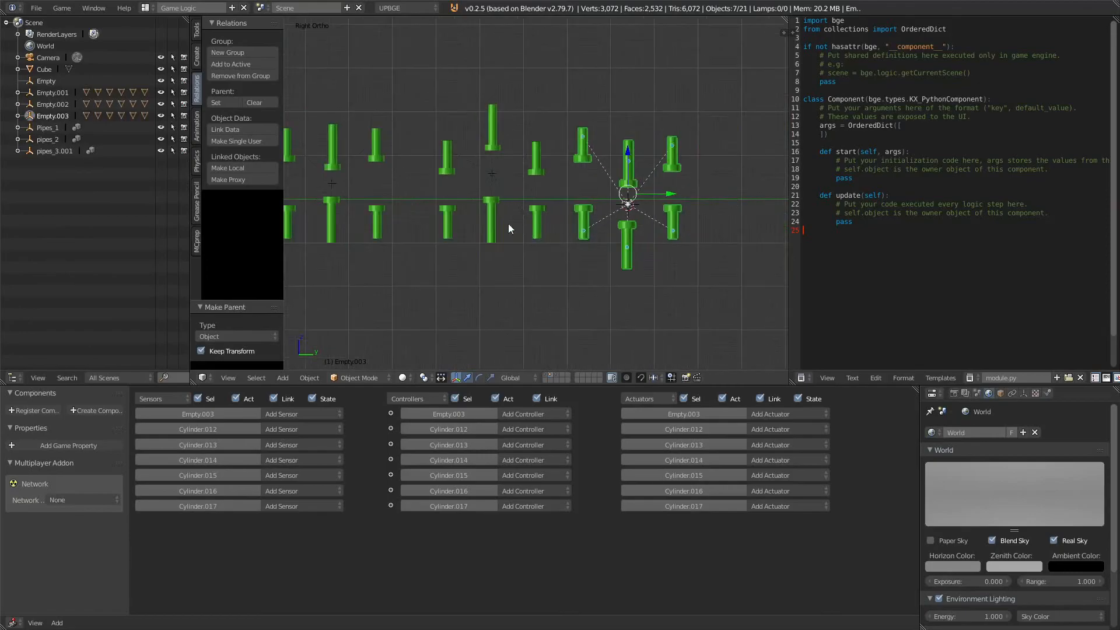
right_click(399, 189)
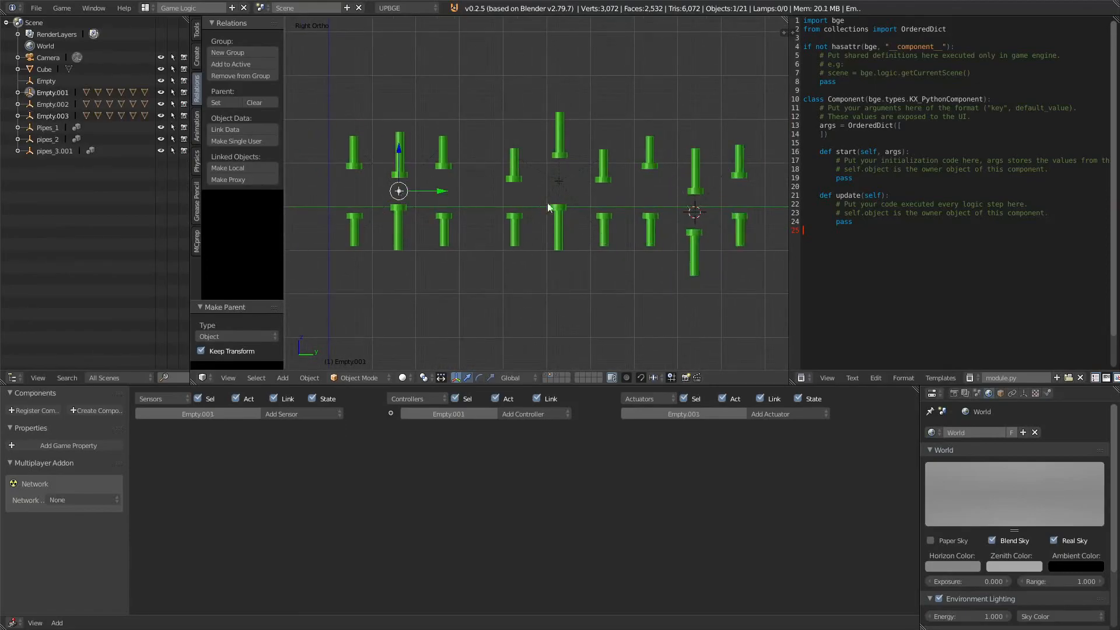
scroll(427, 167, "up", 5)
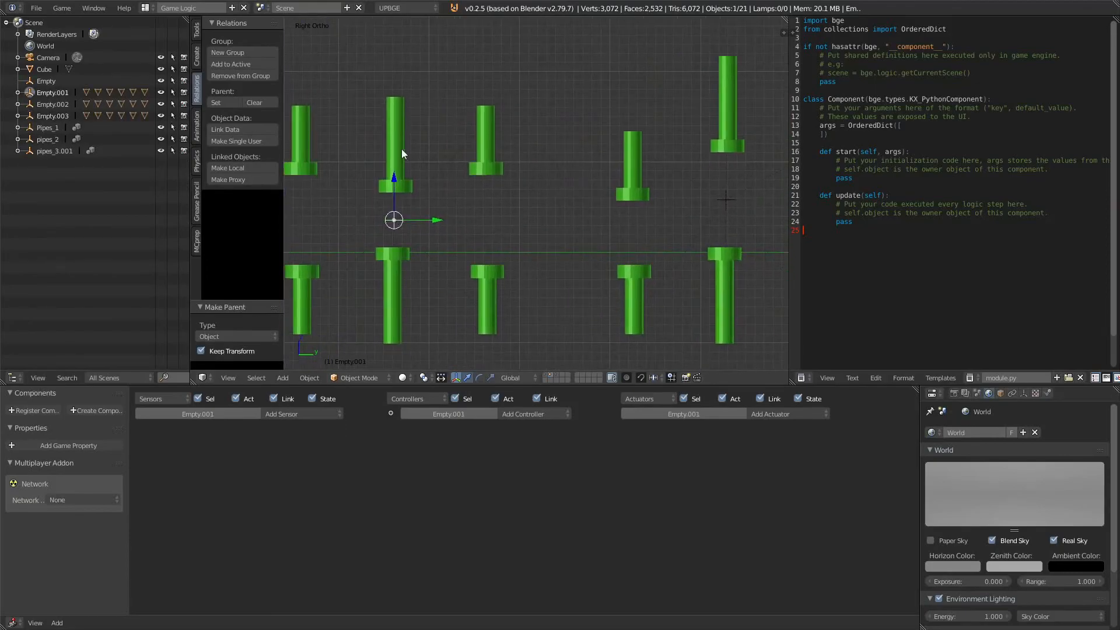
right_click(402, 150, "shift")
left_click(240, 62)
left_click(239, 62)
Step: Select Empty.001 and give it an Always sensor and a Motion actuator
middle_click_drag(560, 193, 432, 172, "shift")
right_click(591, 180)
right_click(599, 75, "shift")
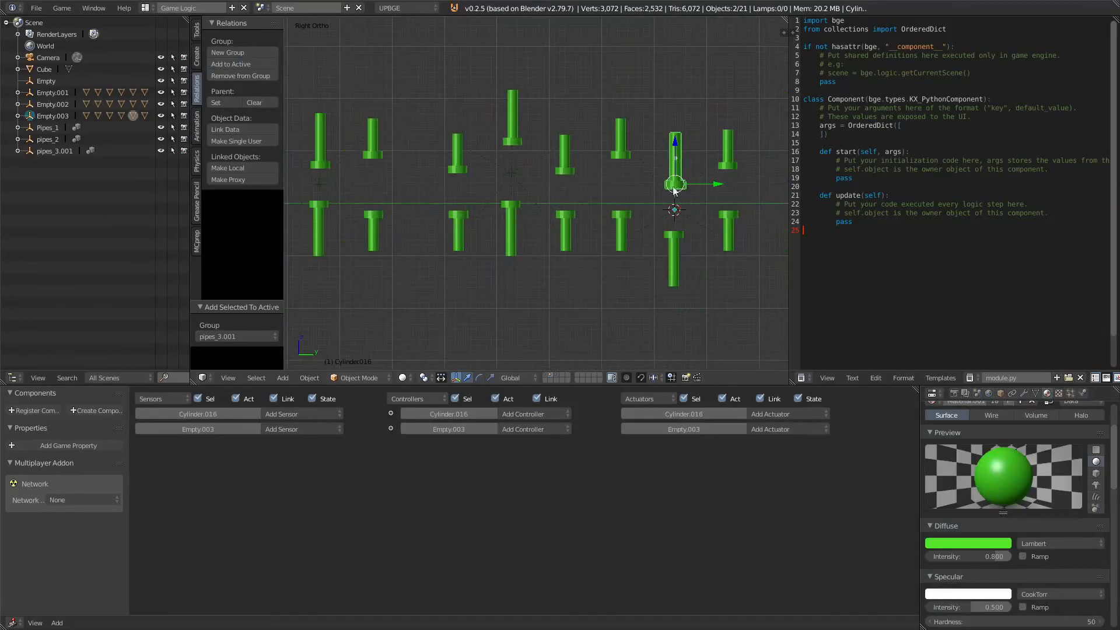
right_click(325, 179)
middle_click_drag(305, 205, 519, 195, "shift")
scroll(420, 191, "up", 4)
left_click(284, 414)
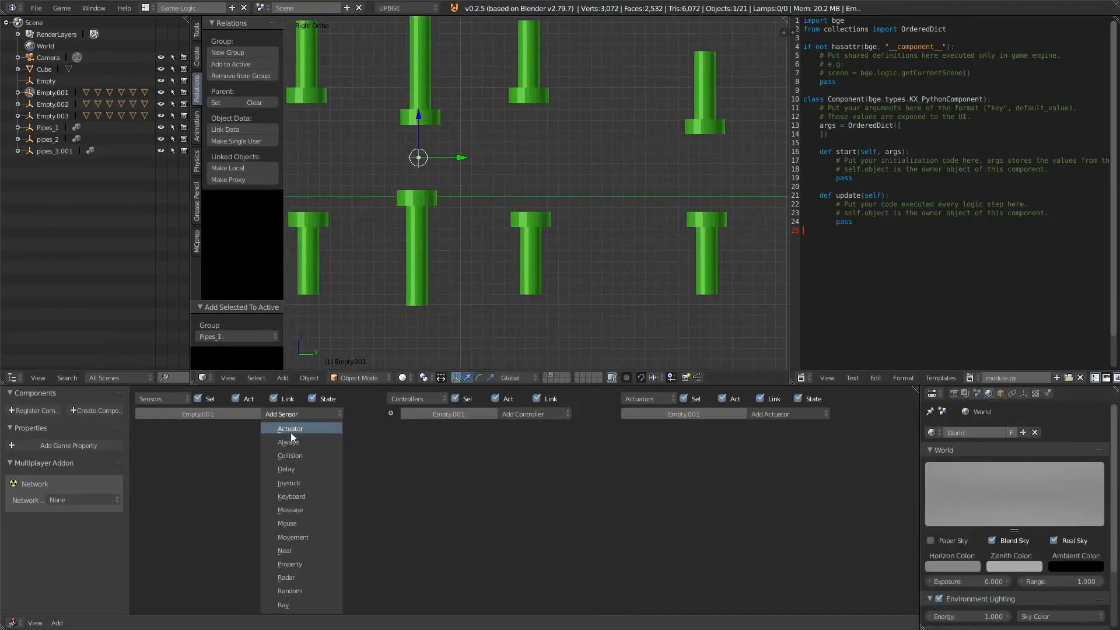
left_click(291, 442)
left_click(789, 414)
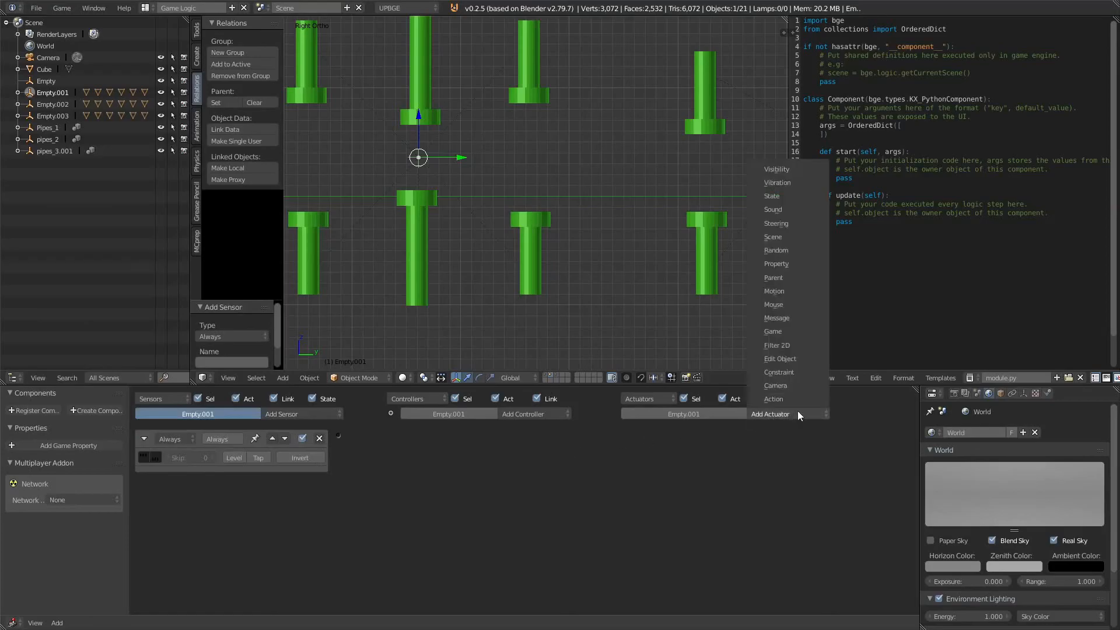
left_click(797, 410)
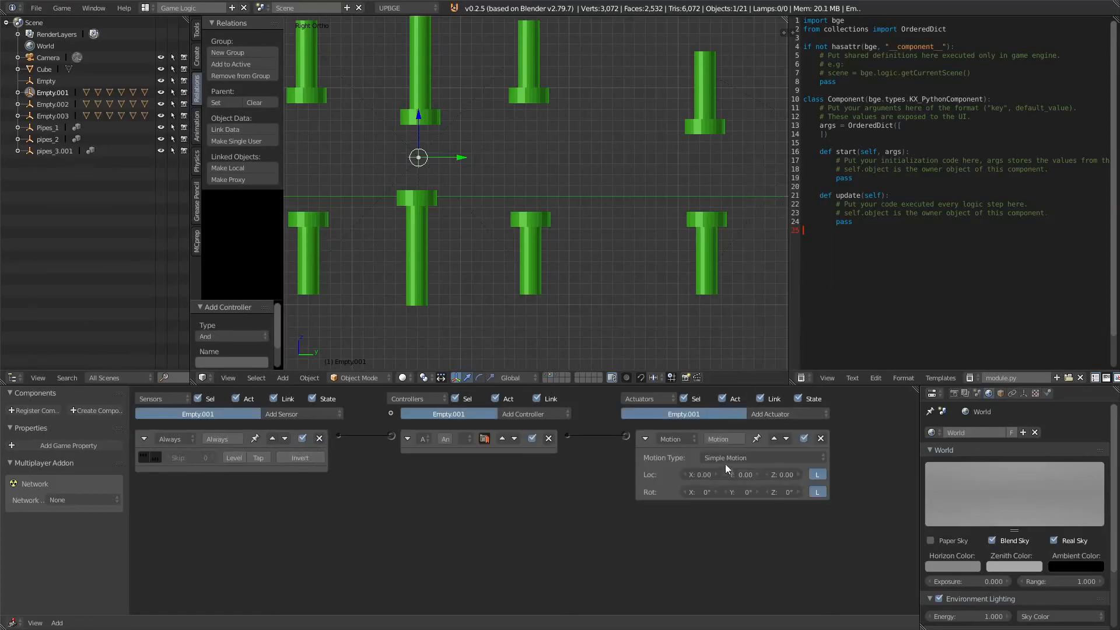
Step: Set Empty.001's Motion actuator location Y to -0.10 and test-run the game
scroll(628, 358, "down", 2)
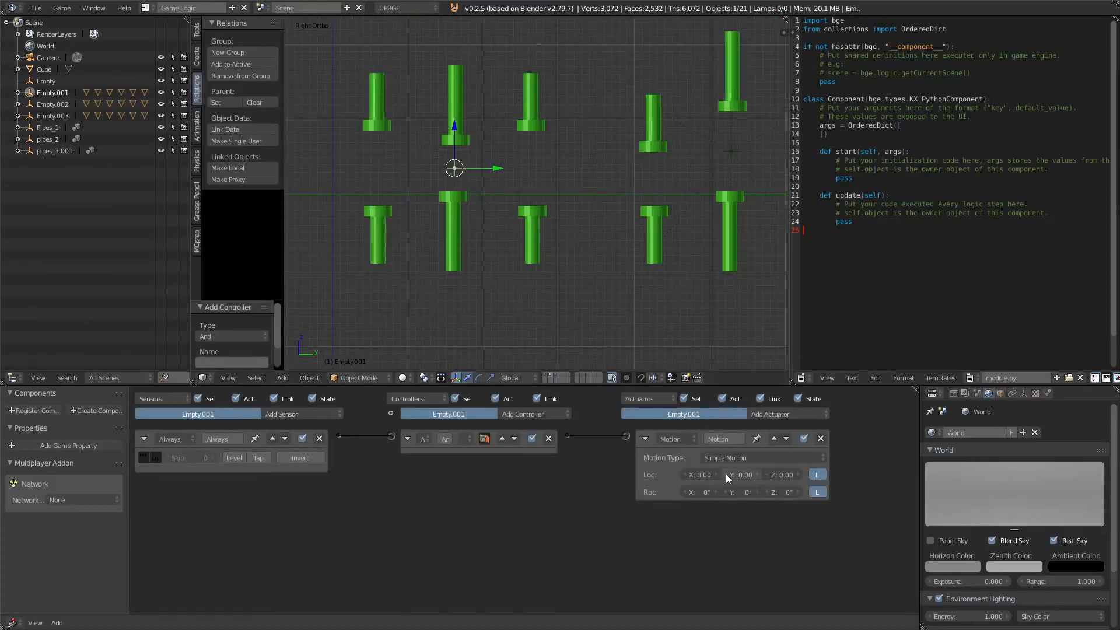
scroll(590, 280, "down", 3)
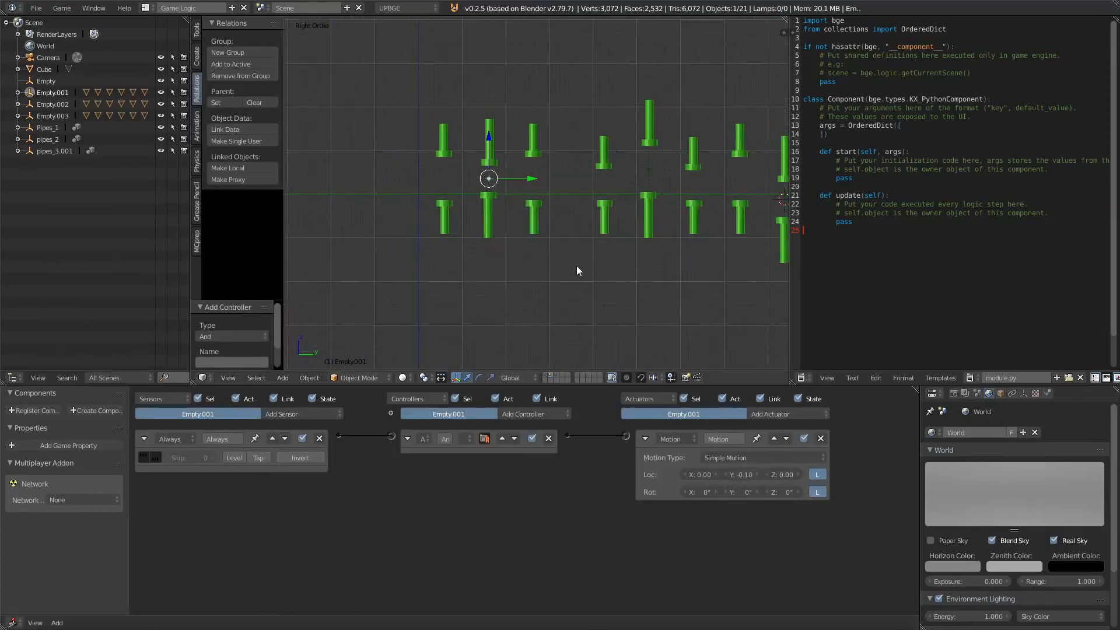
key("p")
key("Escape")
left_click(726, 475)
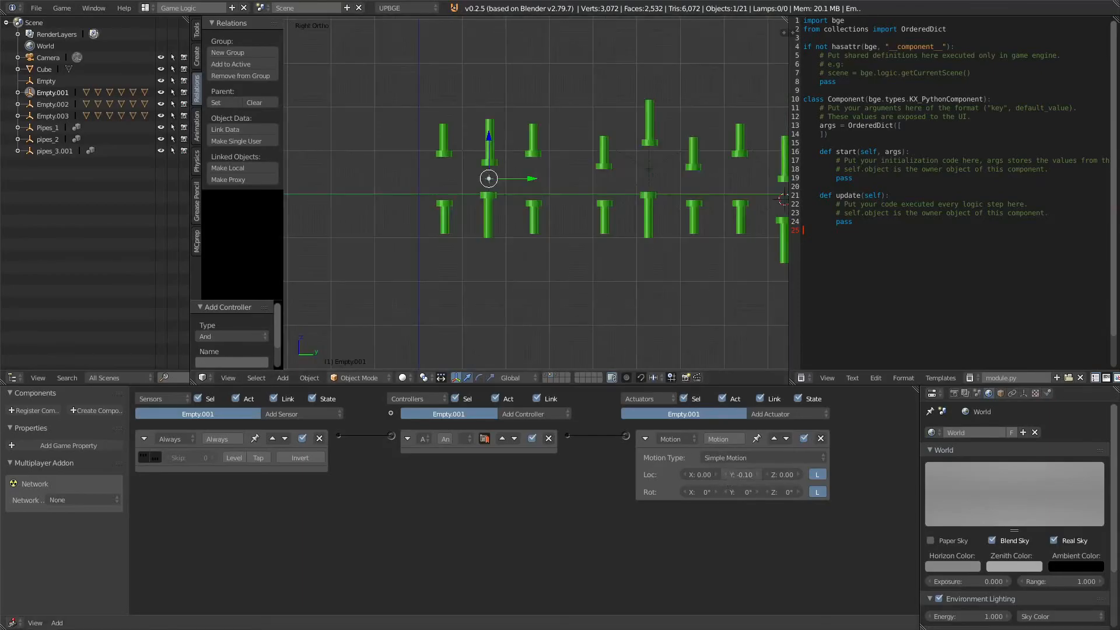
key("p")
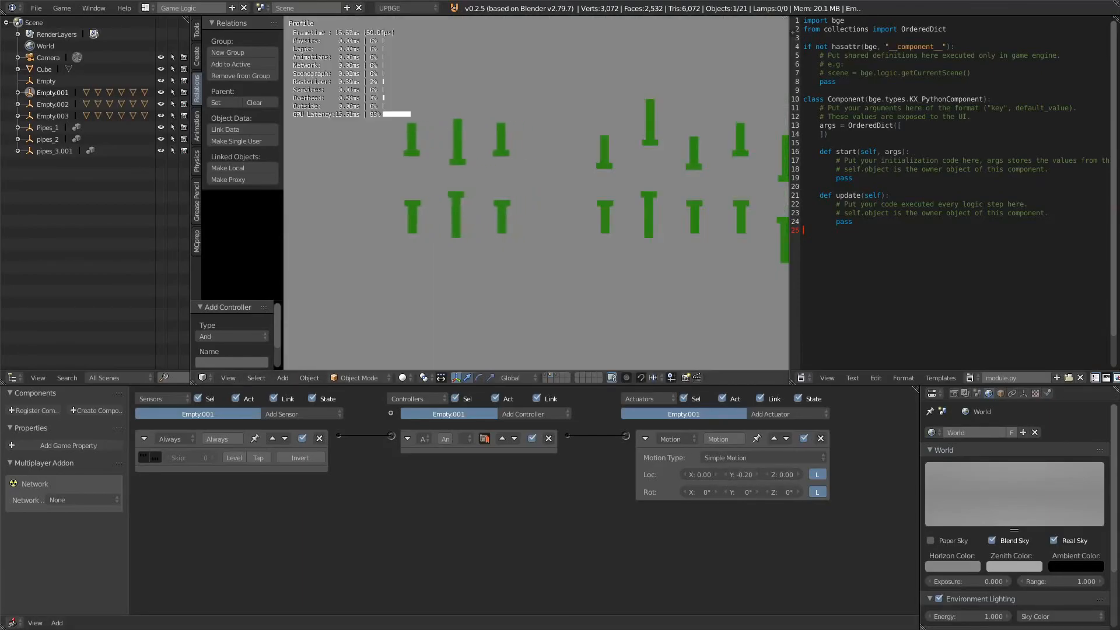
key("Escape")
left_click(755, 477)
Step: Copy Empty.001's logic bricks to Empty.002 and Empty.003
middle_click_drag(626, 198, 502, 235, "shift")
right_click(535, 204)
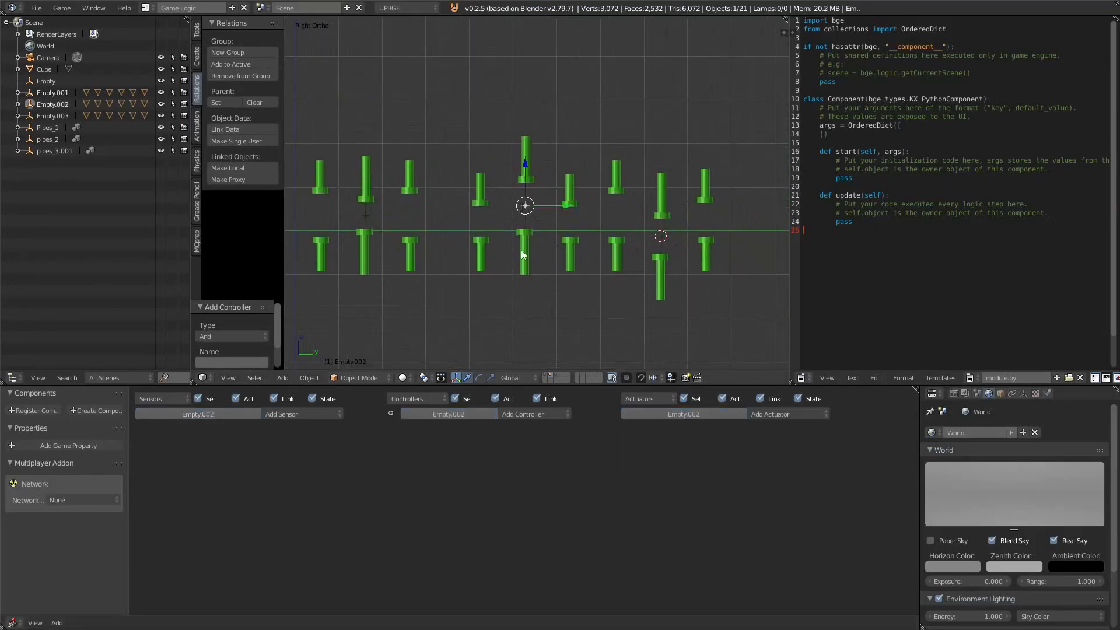
right_click(661, 238, "shift")
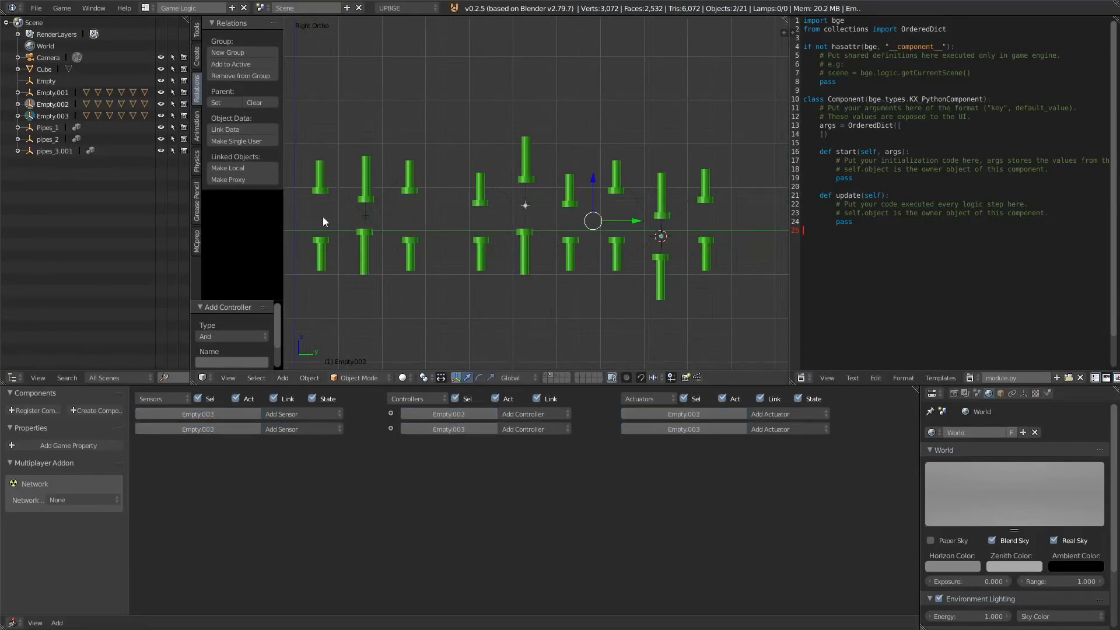
right_click(366, 216, "shift")
key("space")
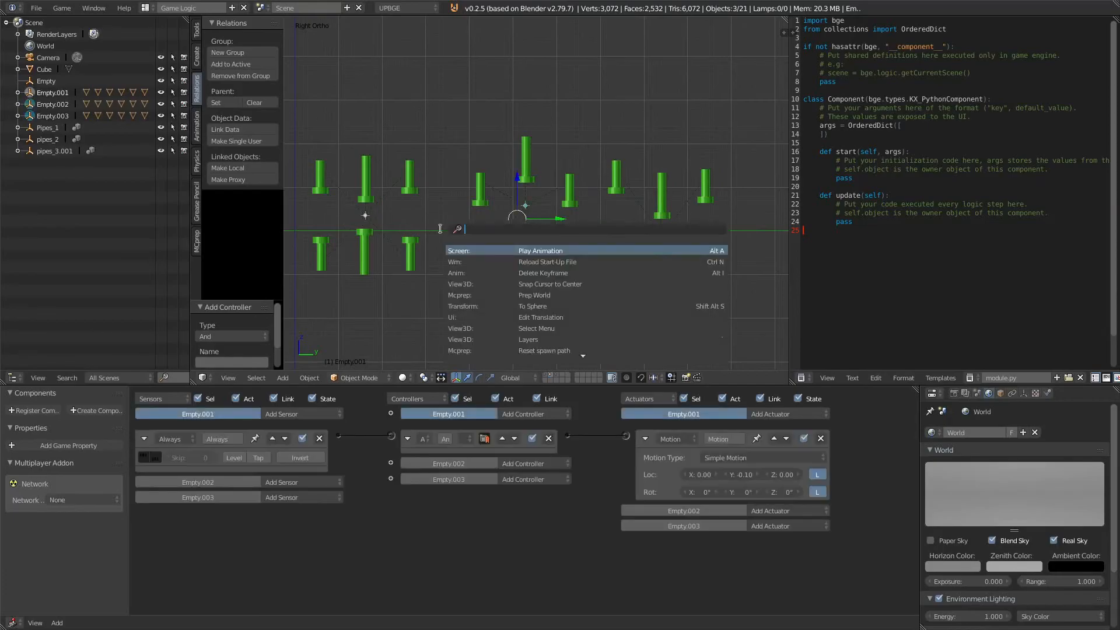
type("cop")
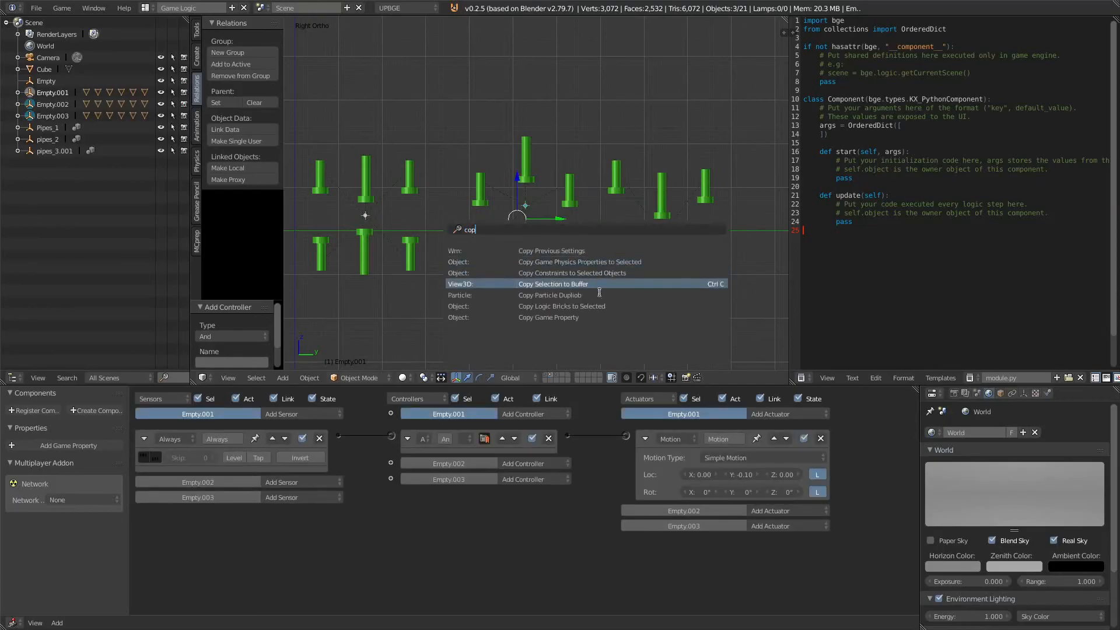
left_click(600, 305)
scroll(387, 240, "up", 1)
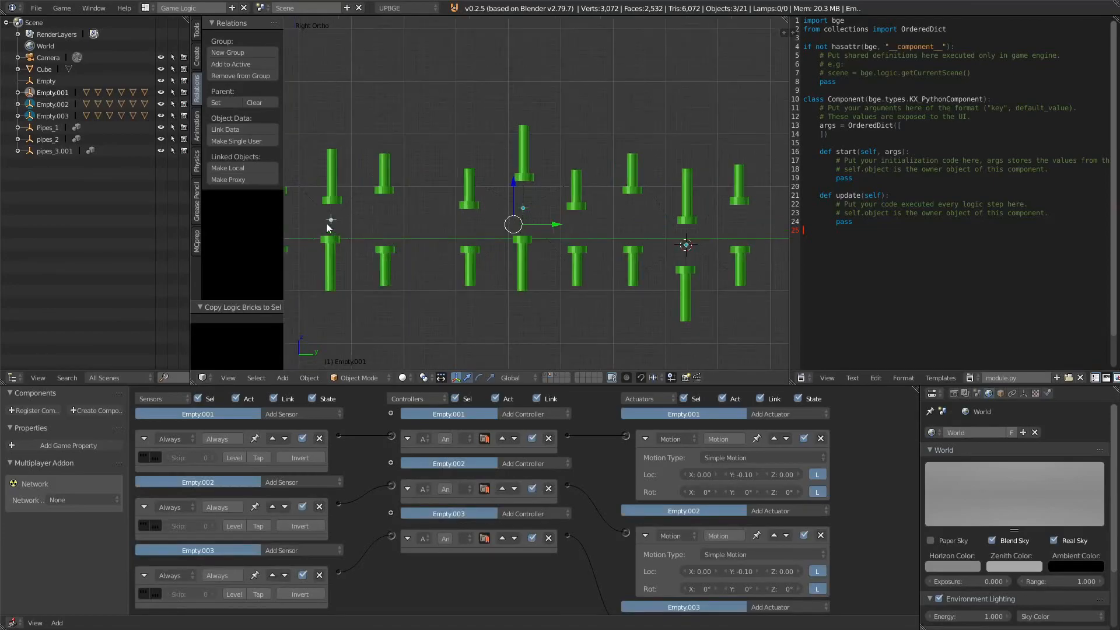
Step: Test-run the game from the camera view with only the first layer shown
key("p")
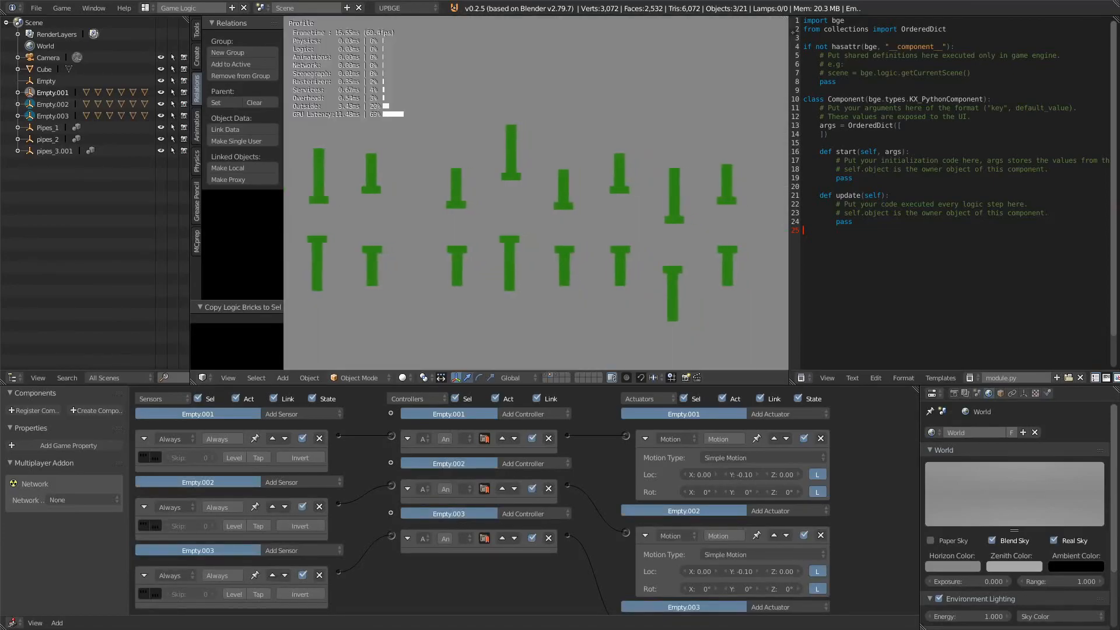
key("Escape")
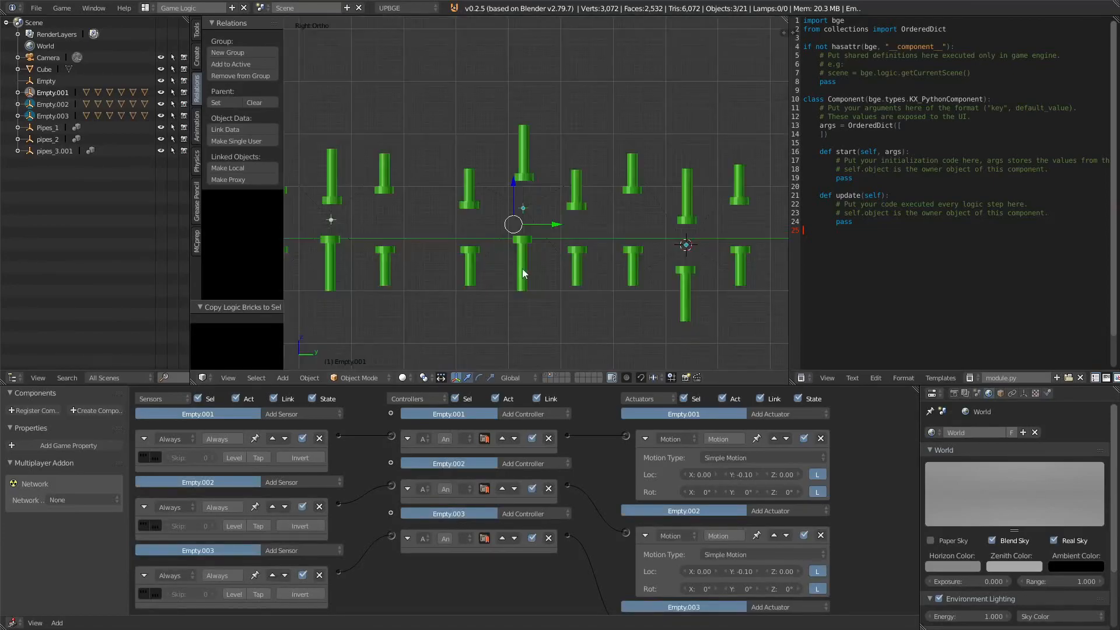
left_click(546, 374)
key("KP_0")
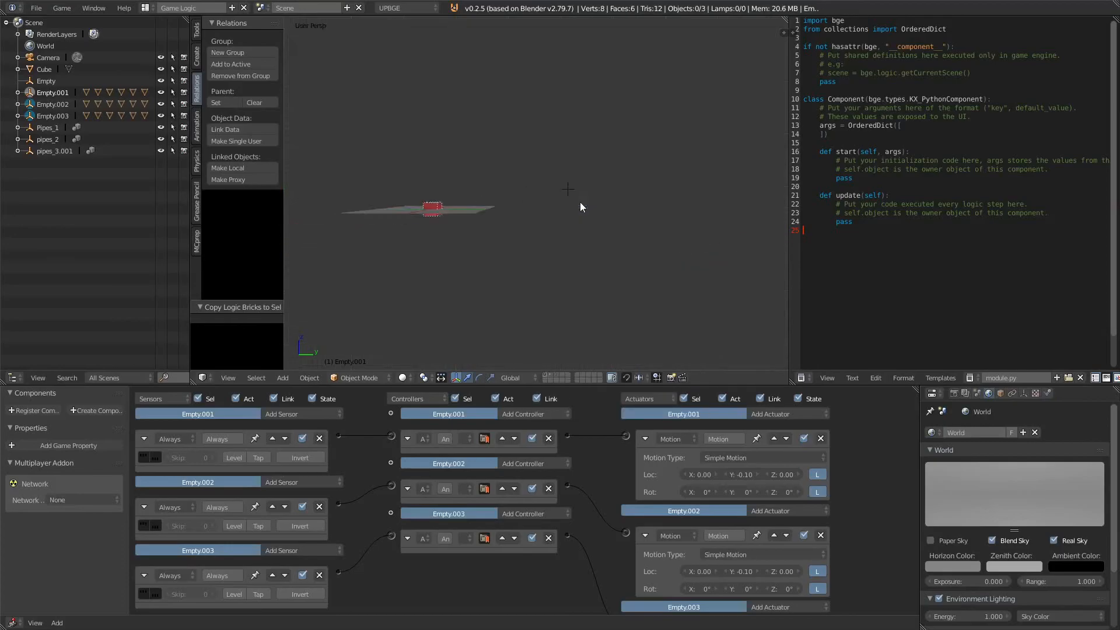
scroll(525, 192, "up", 1)
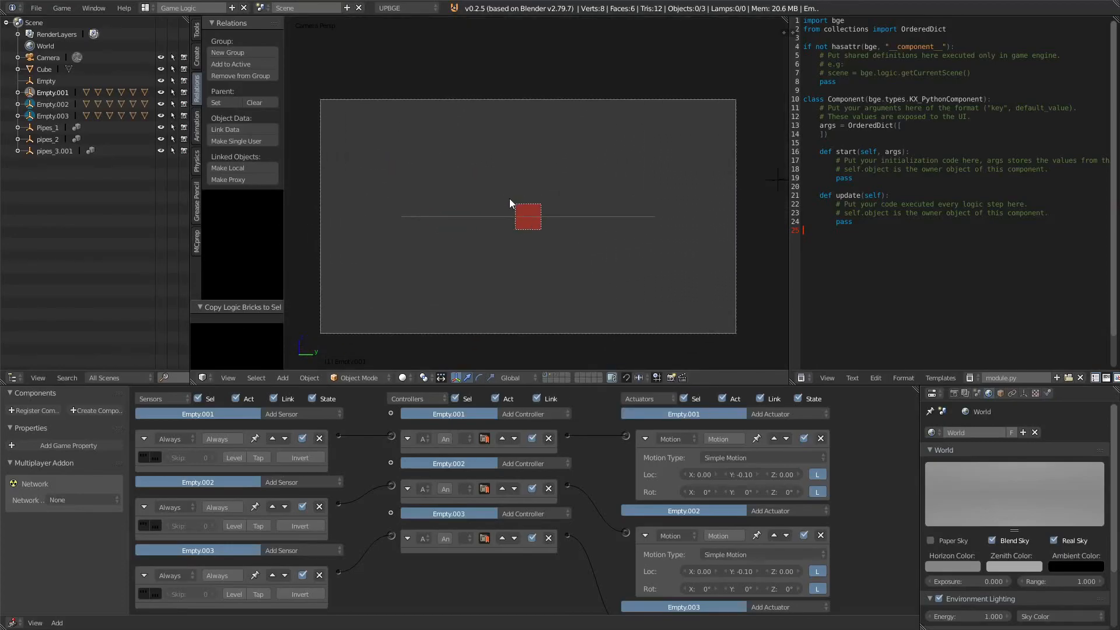
key("p")
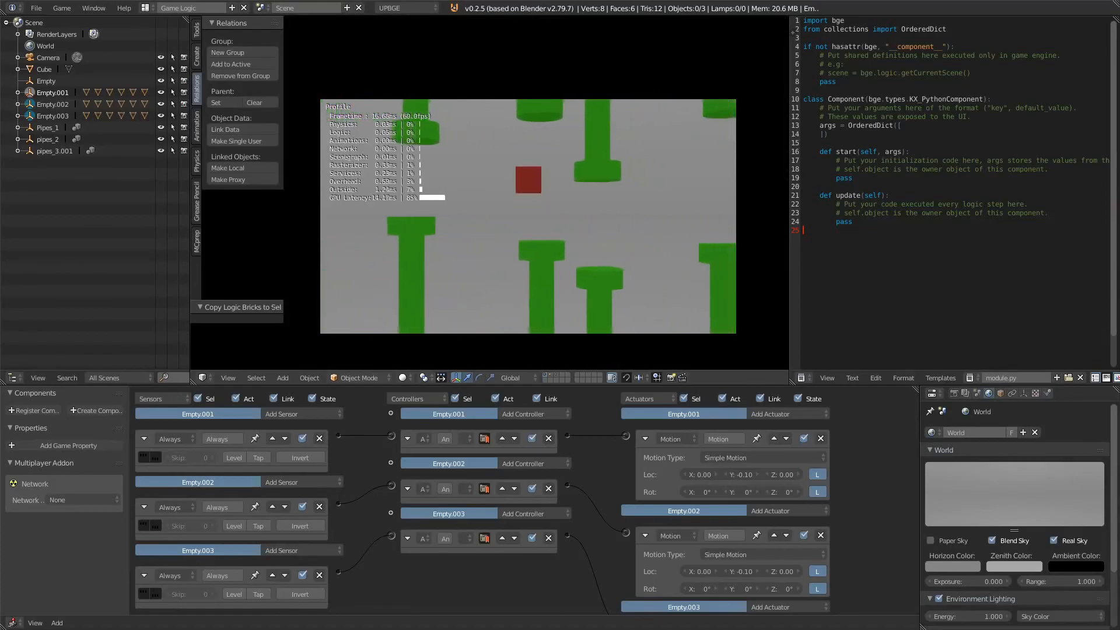
key("Escape")
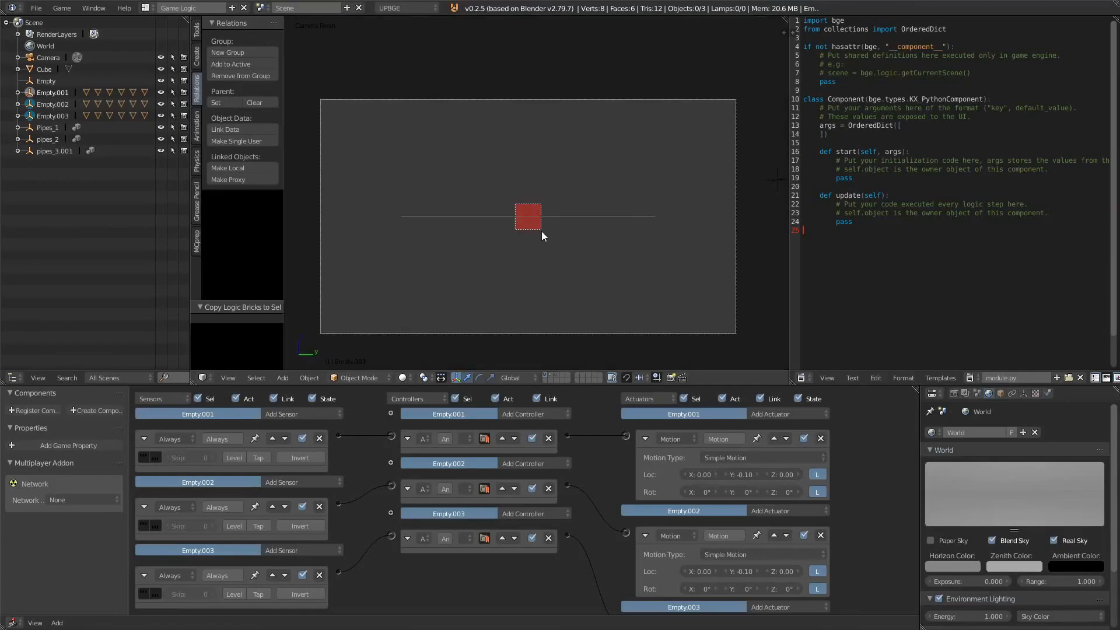
Step: Select the spawner Empty and set its Always sensor skip to 300
left_click(555, 376)
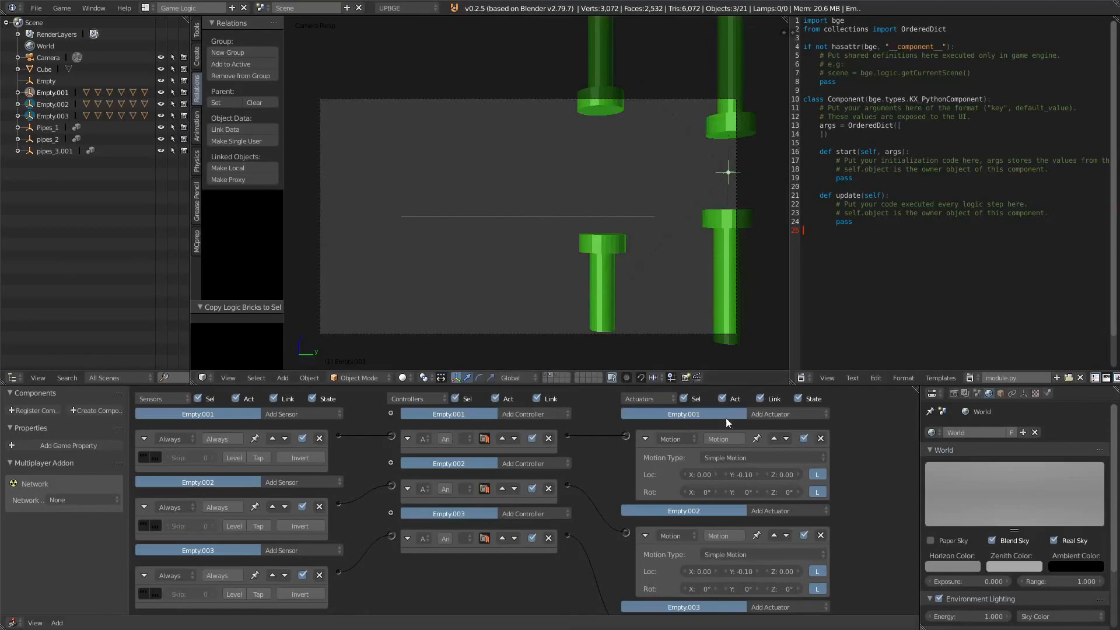
middle_click_drag(641, 247, 604, 254, "shift")
key("KP_0")
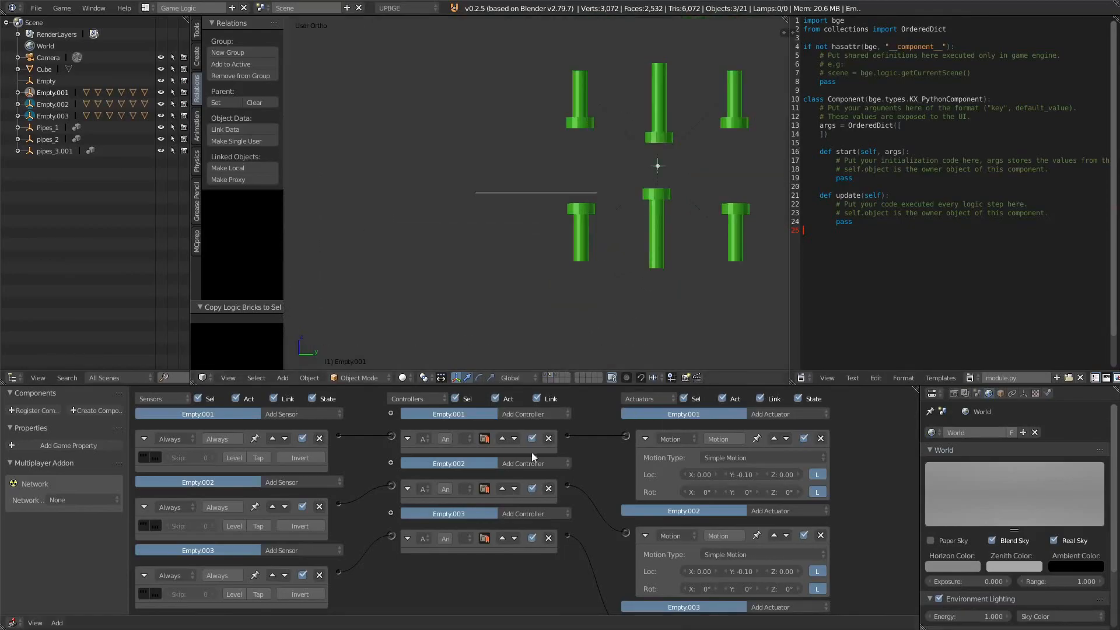
left_click(546, 375)
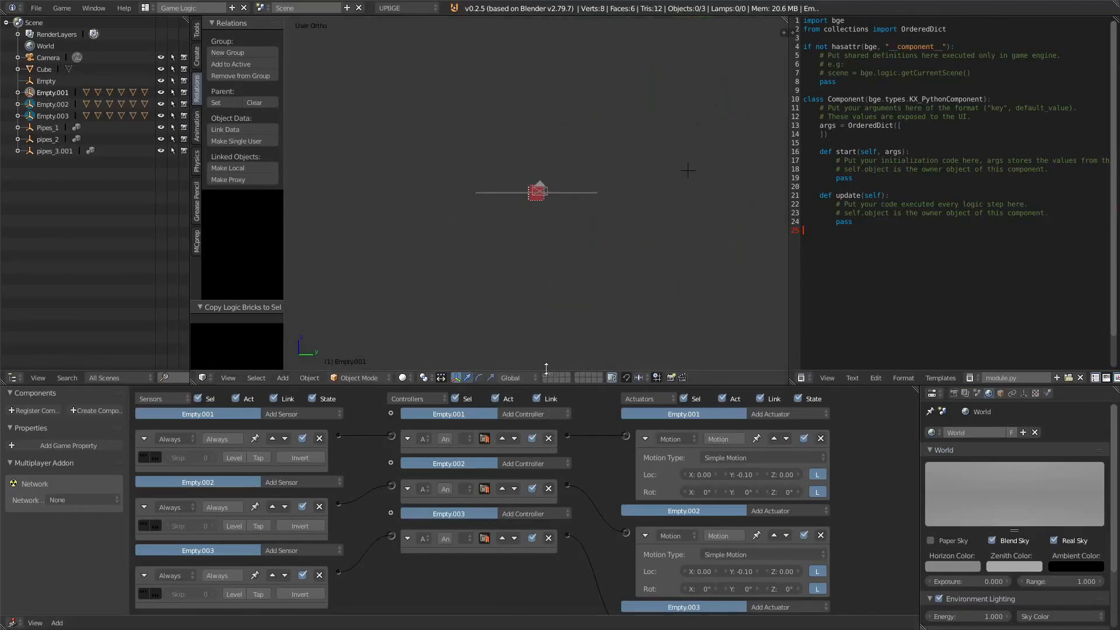
key("KP_0")
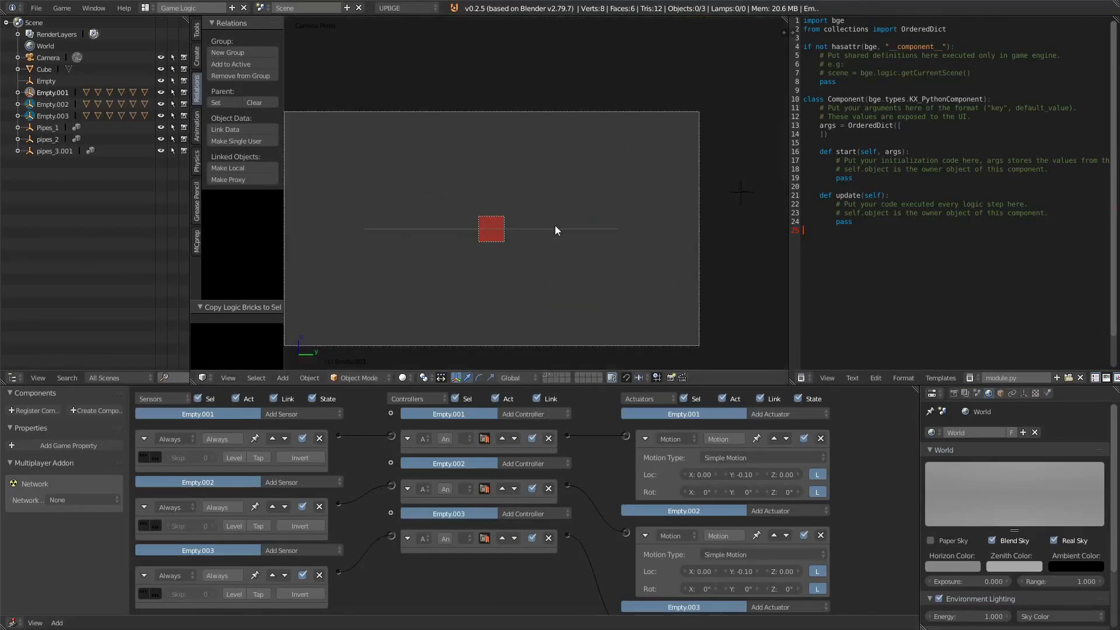
right_click(739, 191)
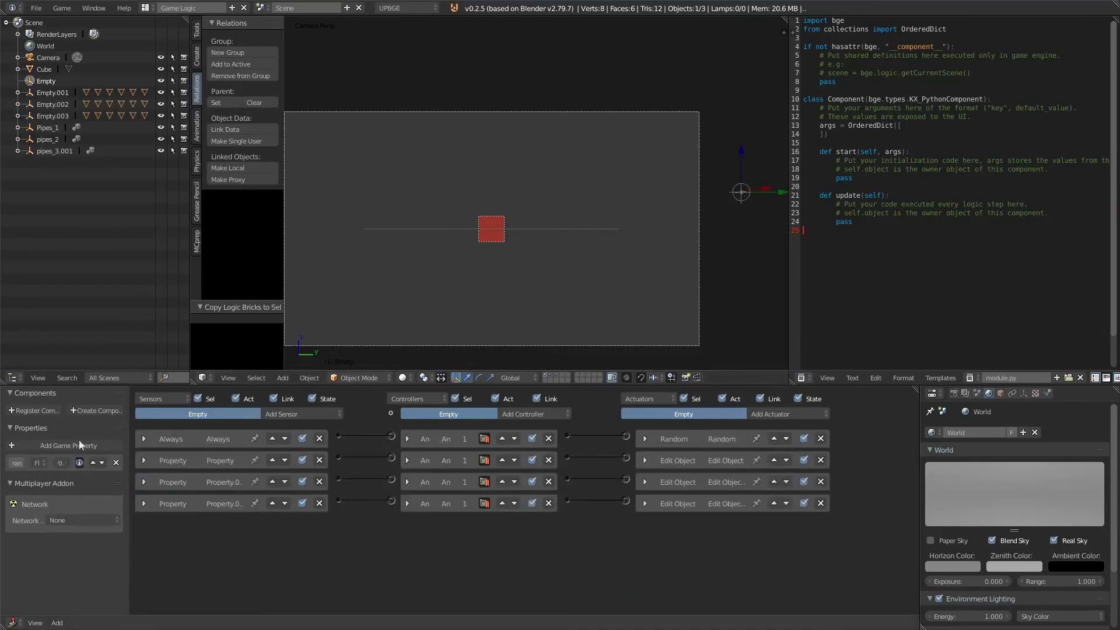
left_click(144, 439)
left_click(178, 460)
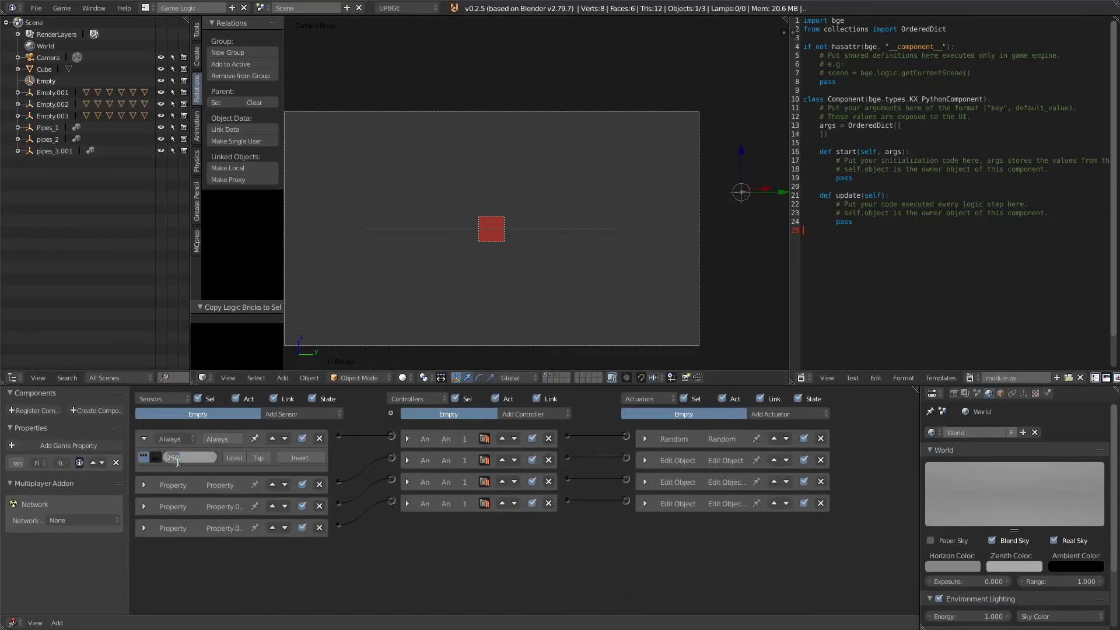
type("300")
key("Return")
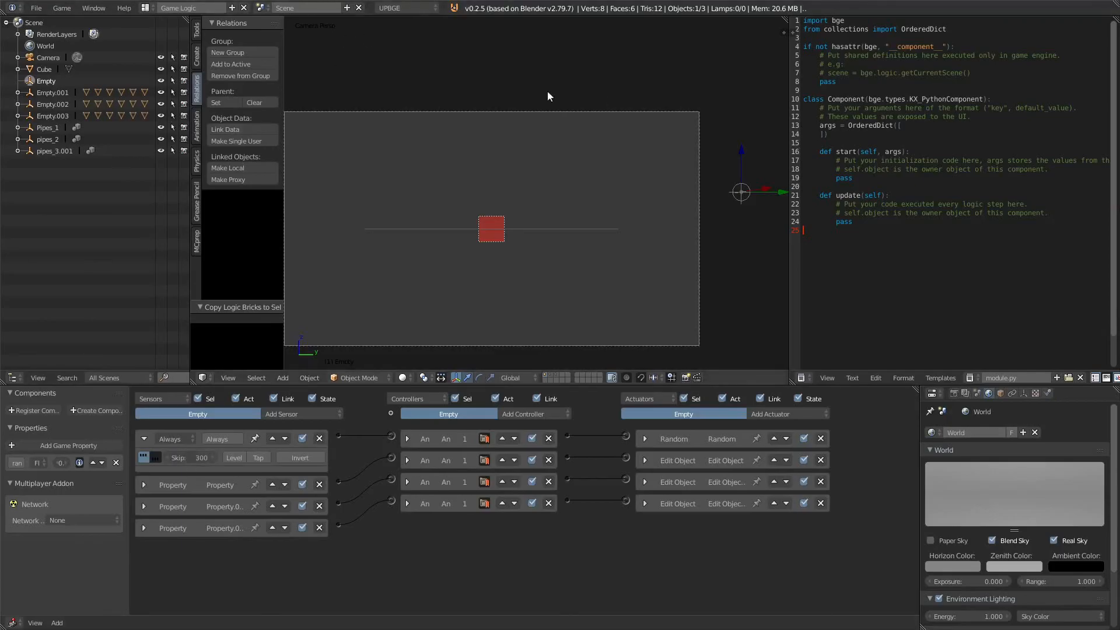
Step: Test-run the game, making the cube jump between the spawning pipes
key("p")
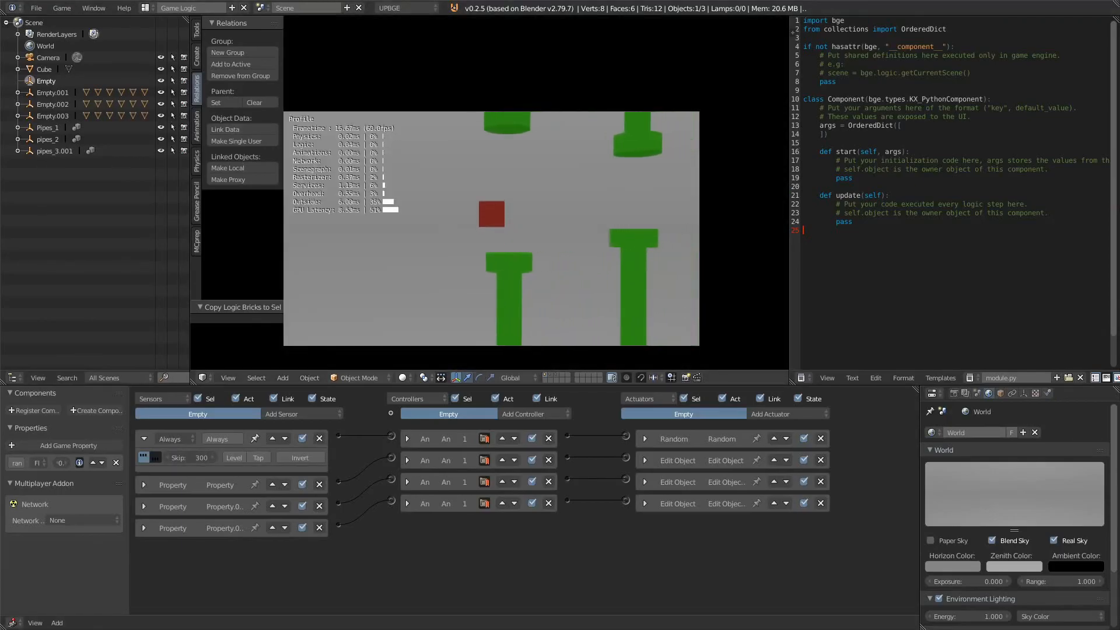
key("space")
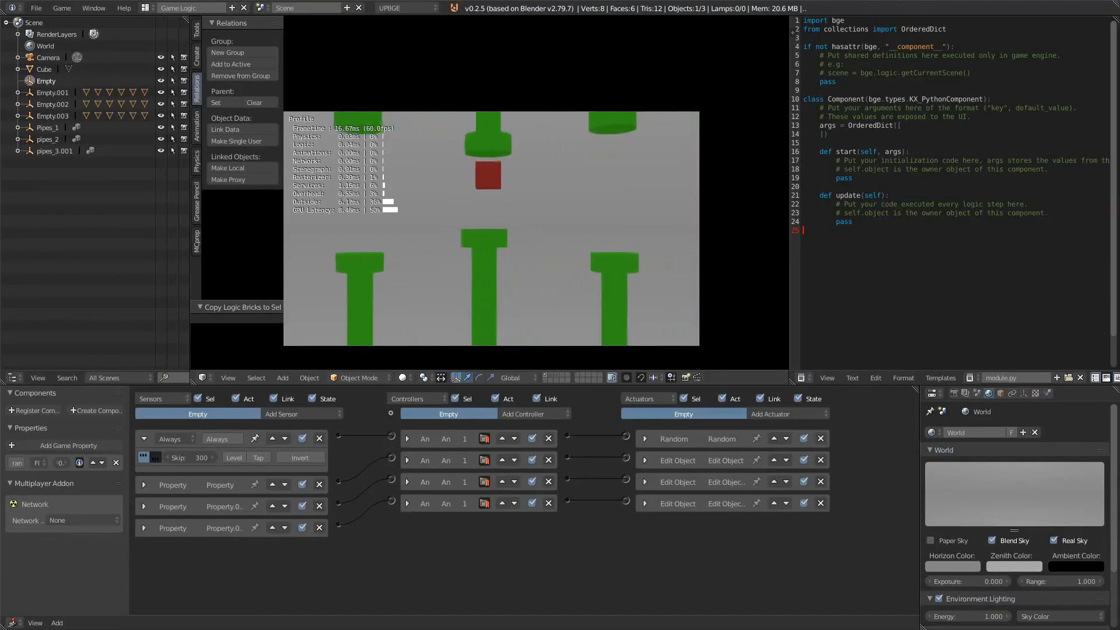
key("space")
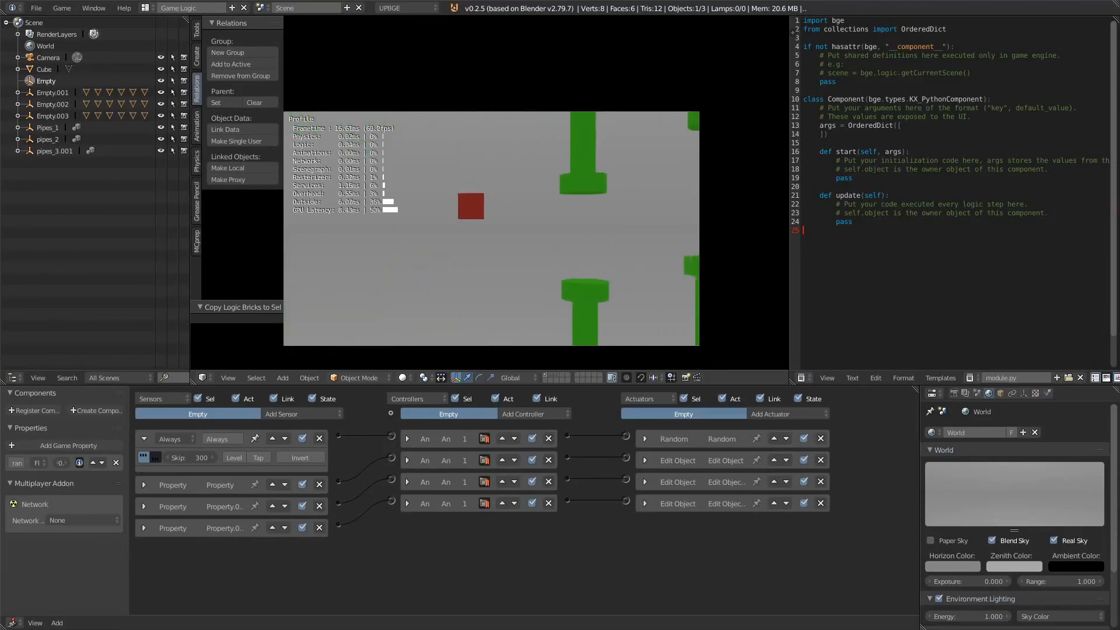
key("space")
key("space")
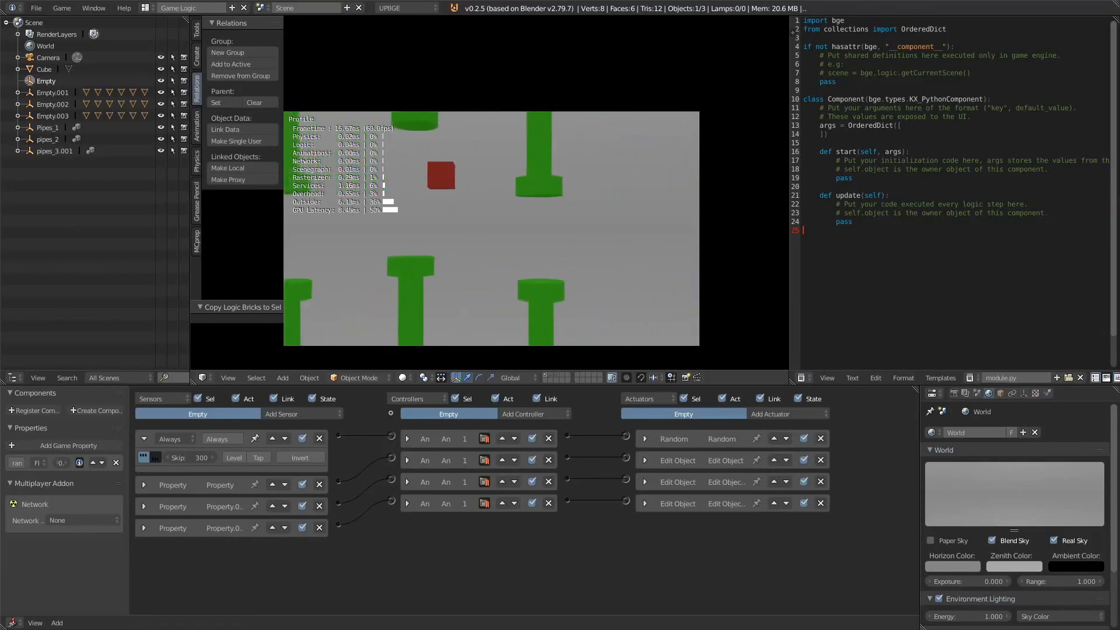
key("space")
key("Escape")
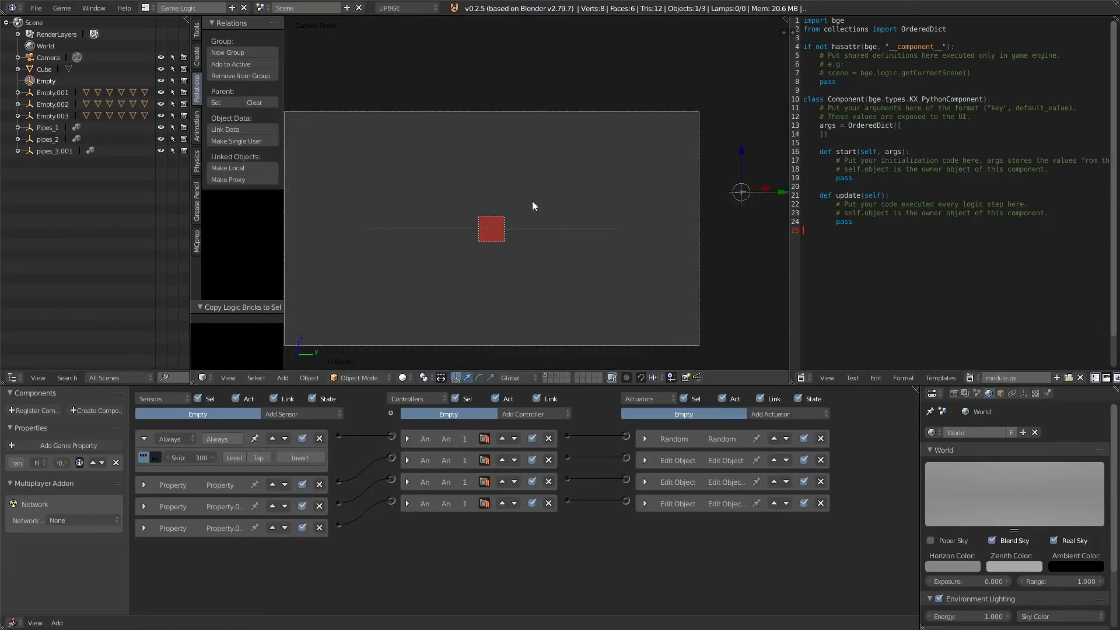
Step: Set the Time of the Pipes_1 Edit Object actuator to 500
left_click(645, 460)
left_click(805, 495)
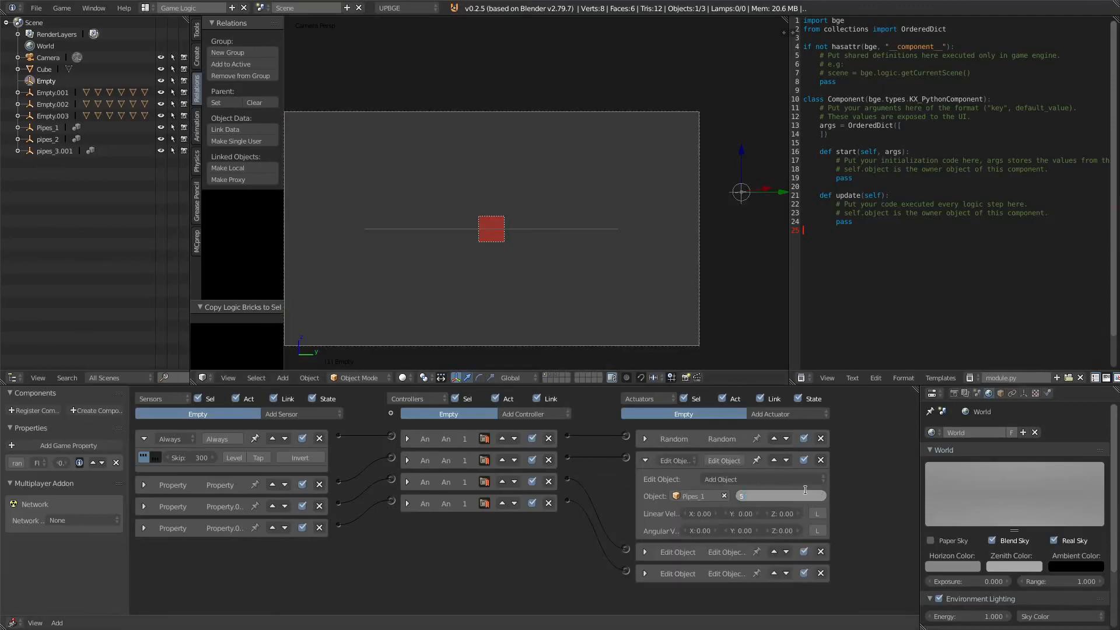
key("Return")
left_click(645, 460)
left_click(644, 481)
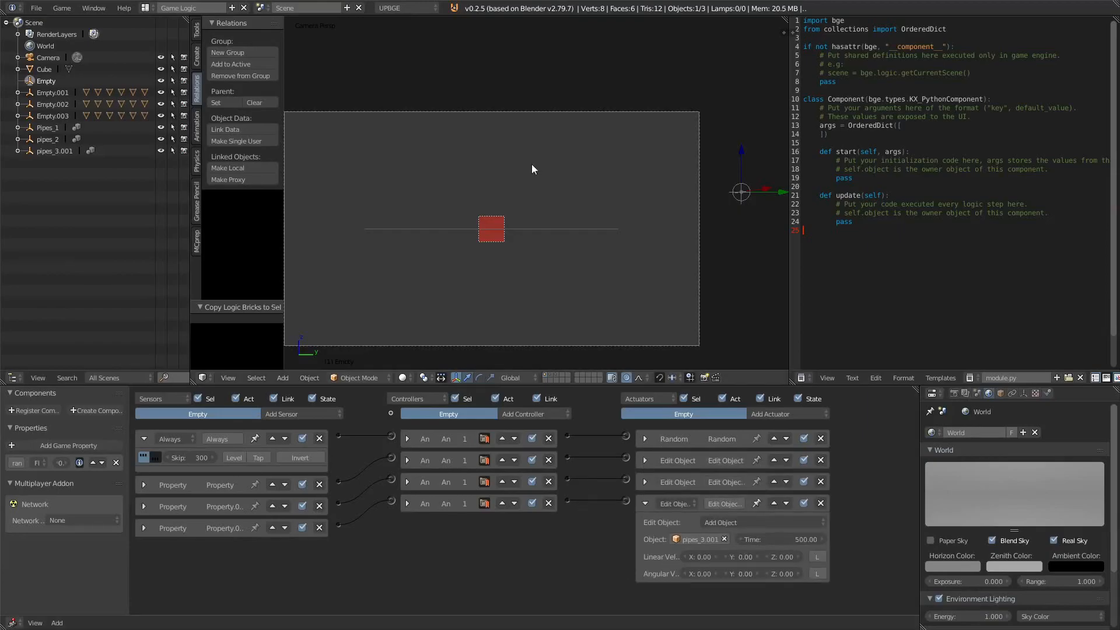
Step: Test-run the game, making the cube jump several times between the spawned pipes
key("p")
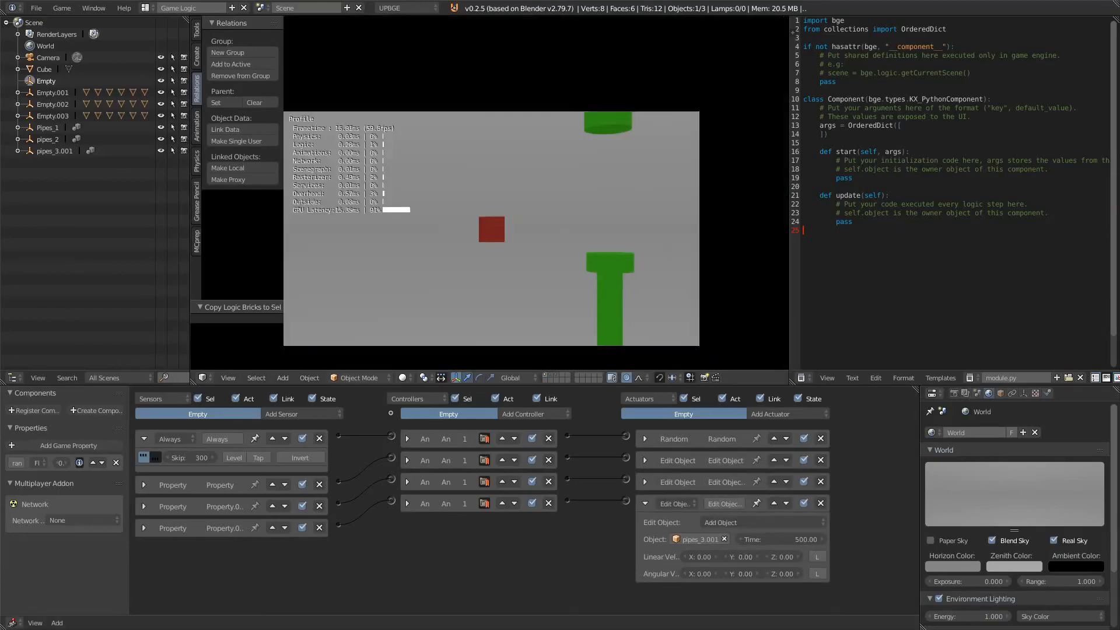
key("space")
key("space")
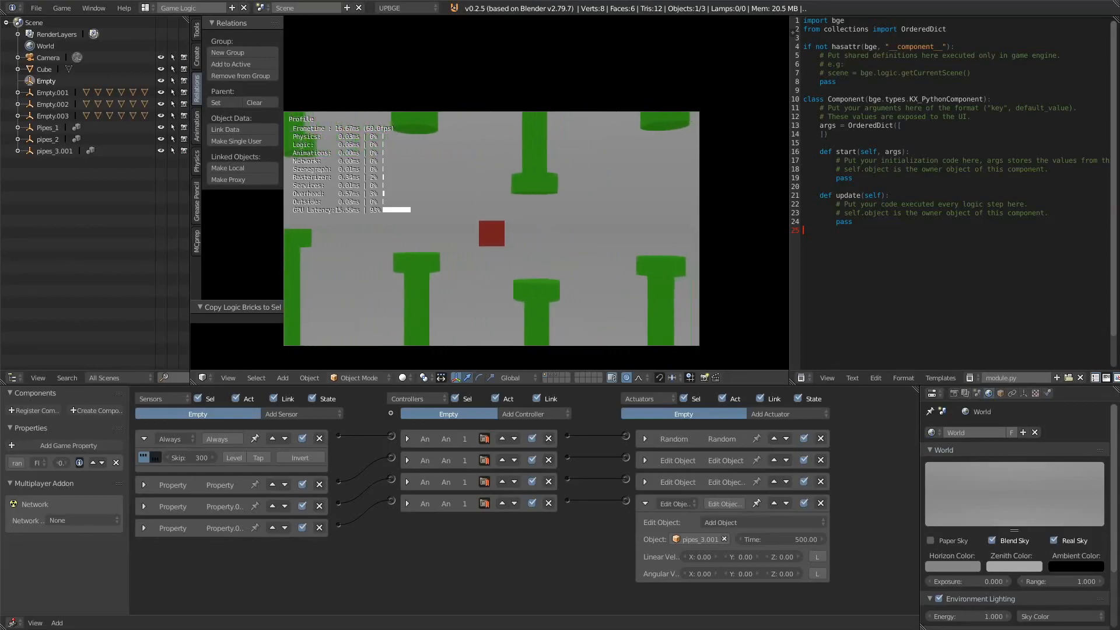
key("space")
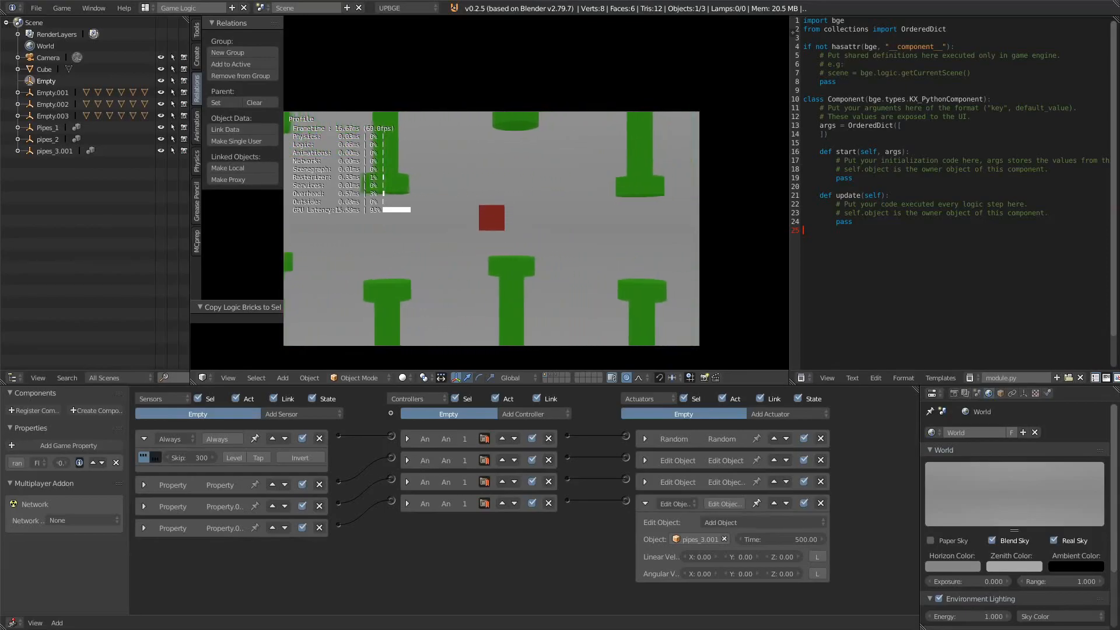
key("space")
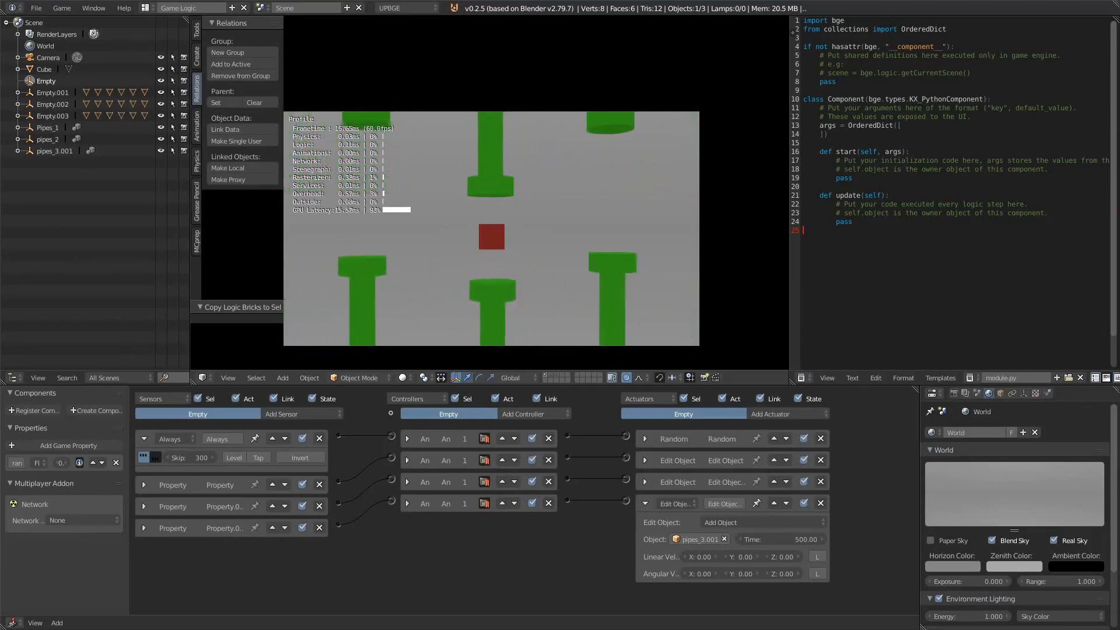
key("Escape")
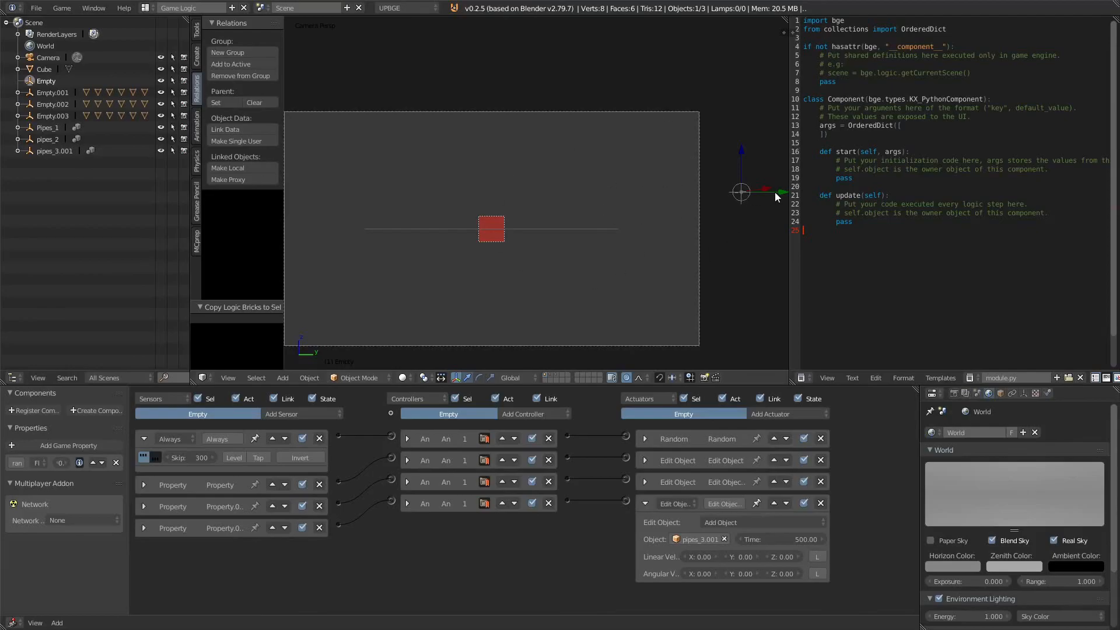
Step: Move the spawner Empty about 2.9 units along Y and test-run the game again
scroll(692, 201, "down", 4)
left_click_drag(698, 159, 762, 163)
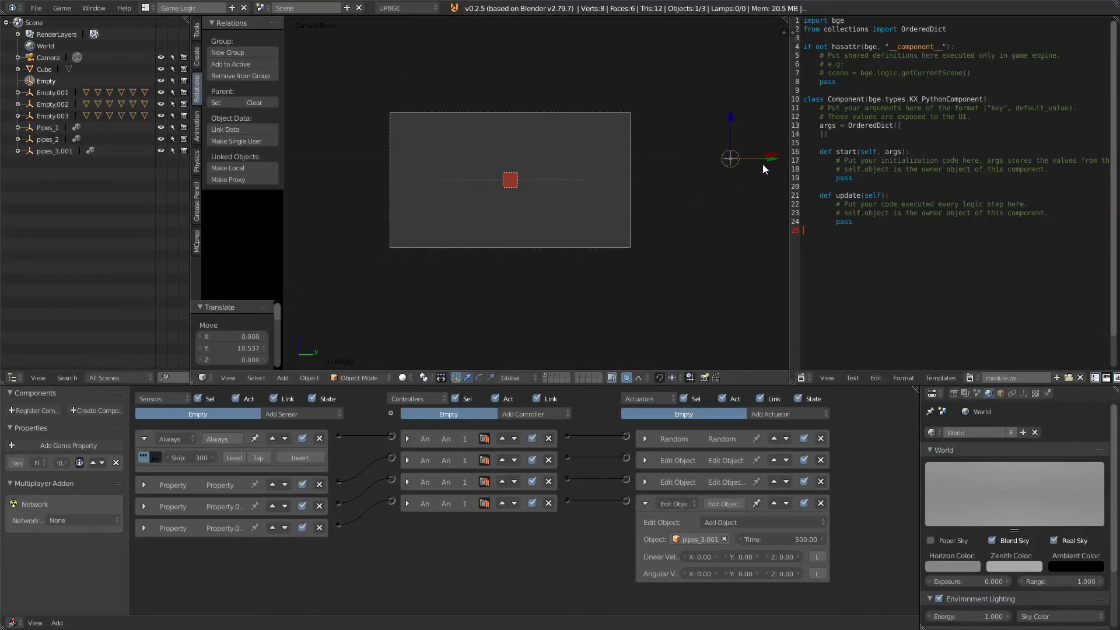
key("p")
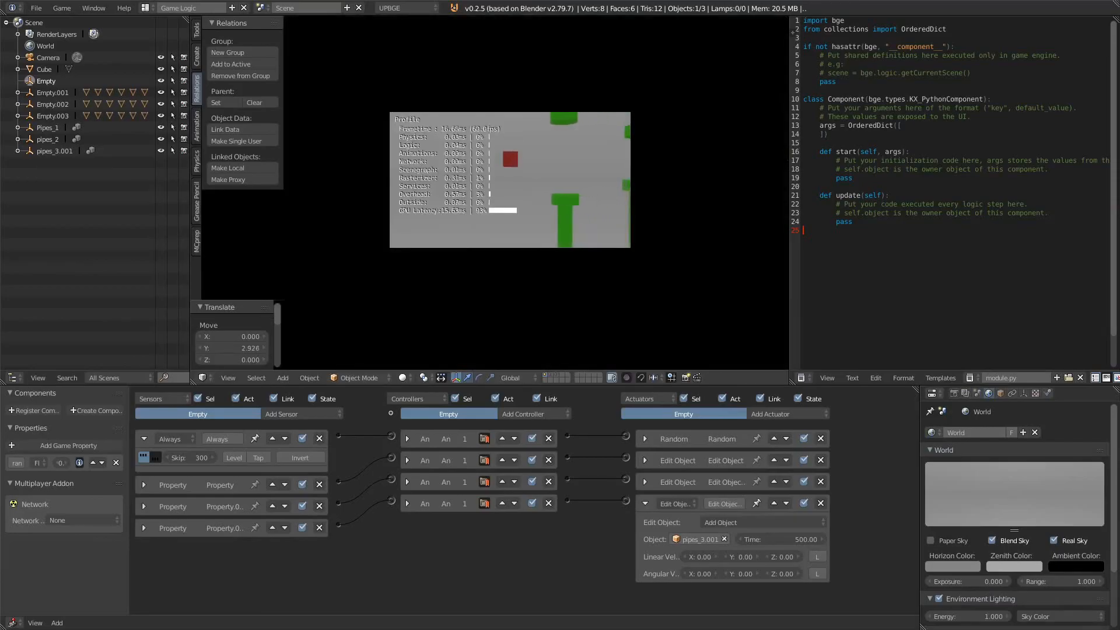
key("space")
key("space")
key("space")
key("space")
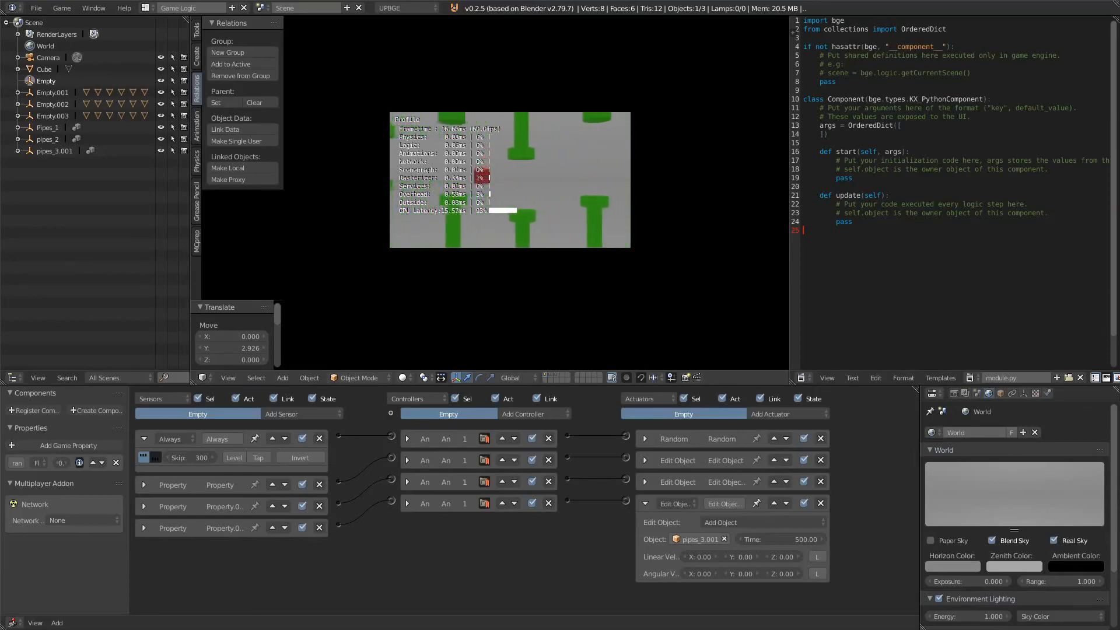
key("space")
key("space")
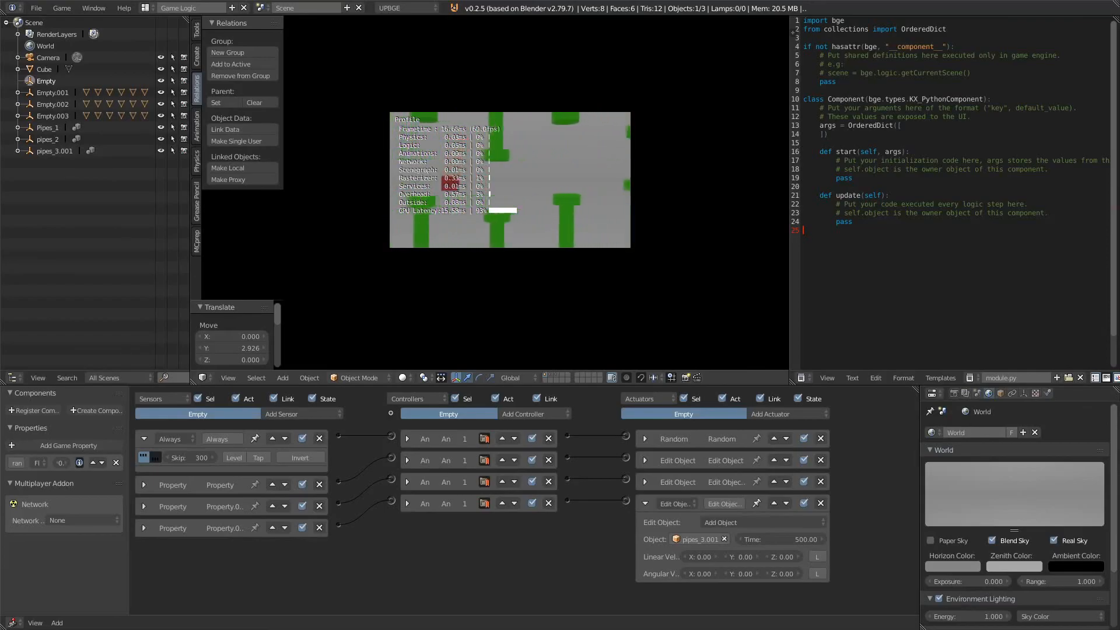
key("Escape")
Step: Select the red cube and collapse its existing sensor, controller and actuator bricks
scroll(481, 201, "up", 5)
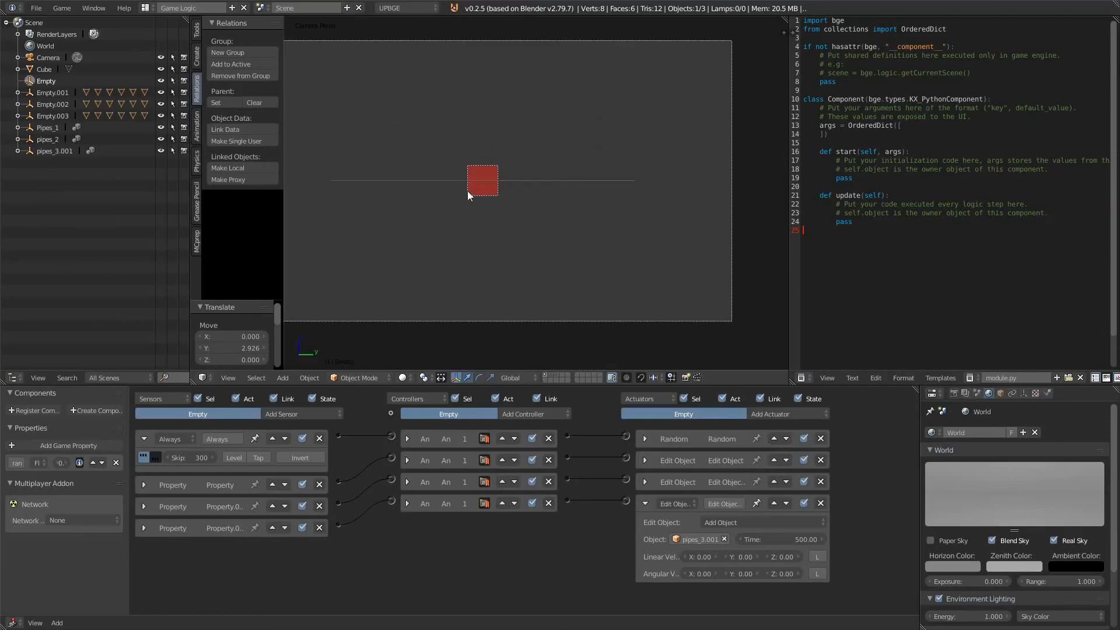
right_click(526, 201)
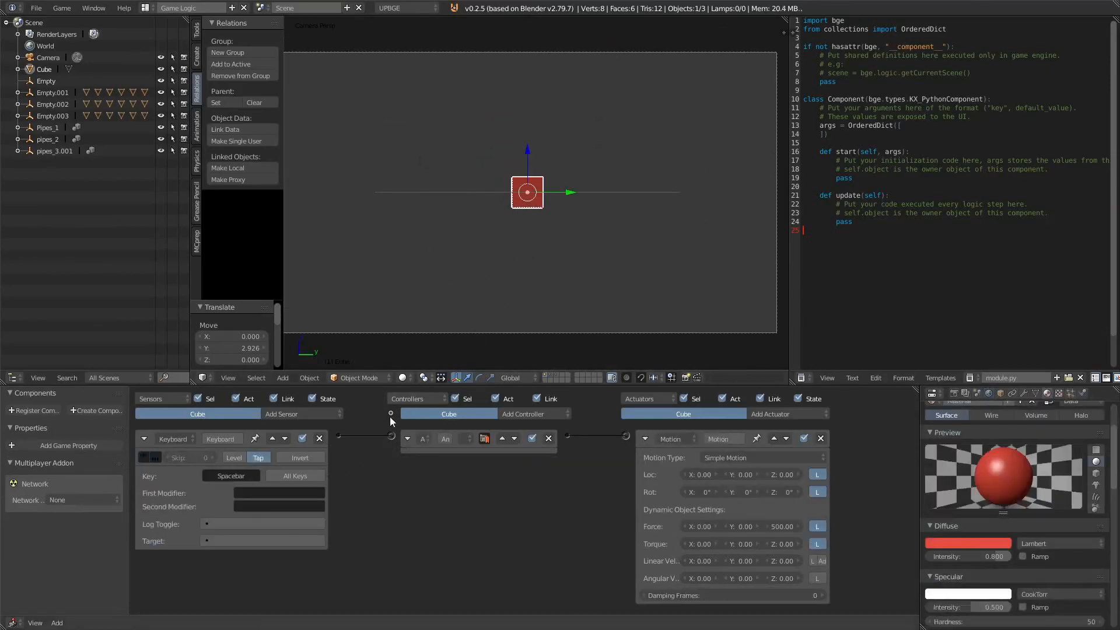
left_click(145, 439)
left_click(408, 439)
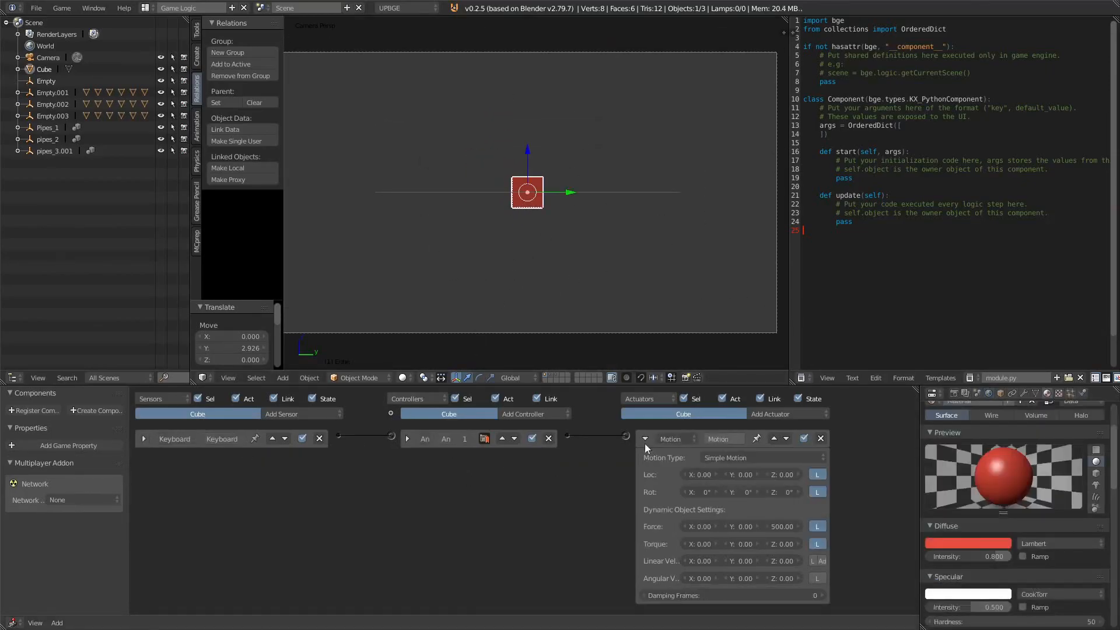
left_click(645, 439)
Step: Add a Collision sensor to the red cube and collapse it
left_click(309, 414)
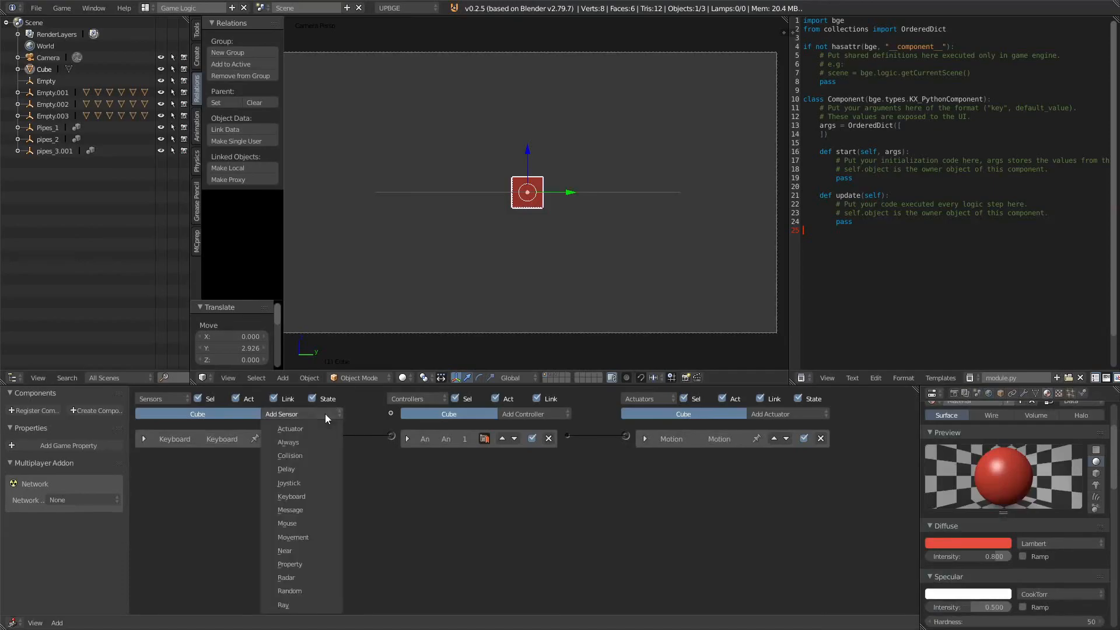
left_click(295, 455)
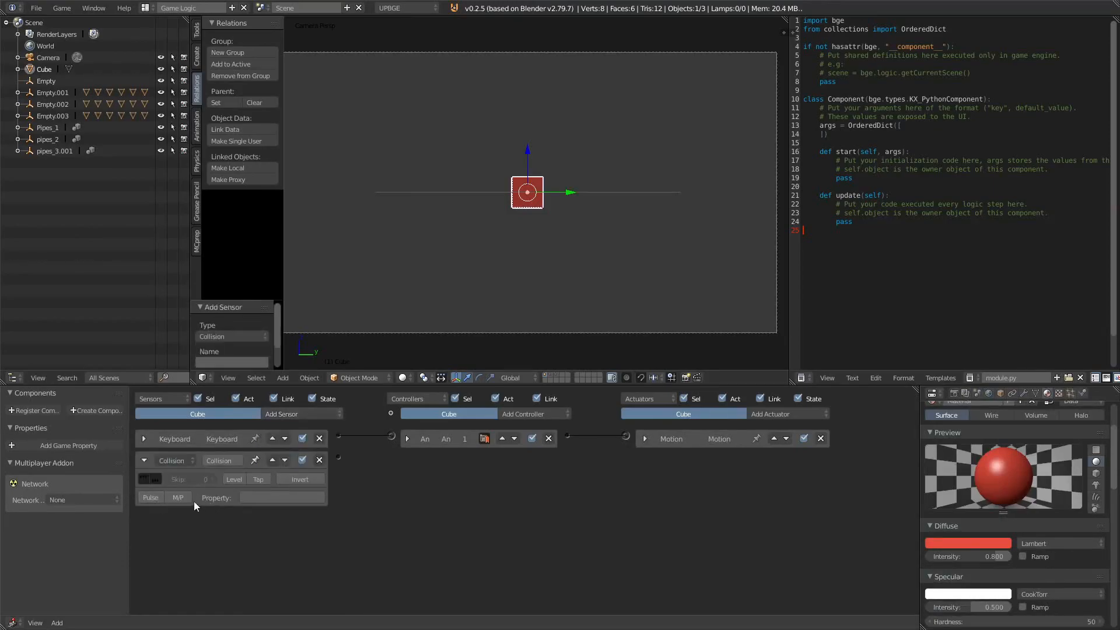
left_click(178, 497)
left_click(275, 498)
left_click(272, 384)
left_click(144, 460)
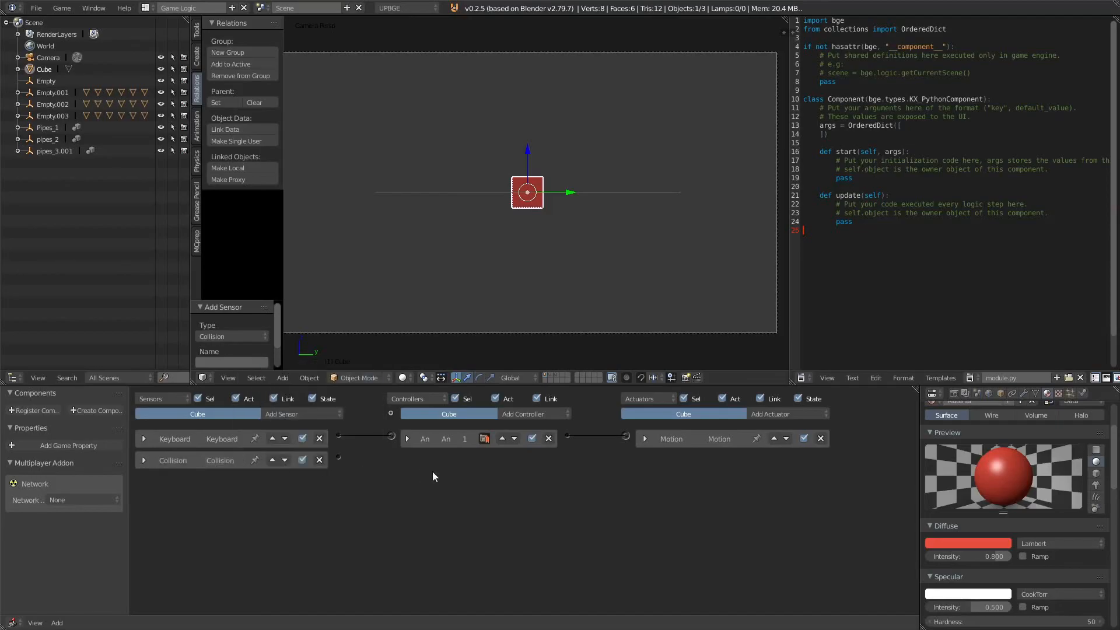
Step: Add an Edit Object actuator set to End Object and connect the Collision sensor to it through a new And controller
scroll(432, 472, "up", 1)
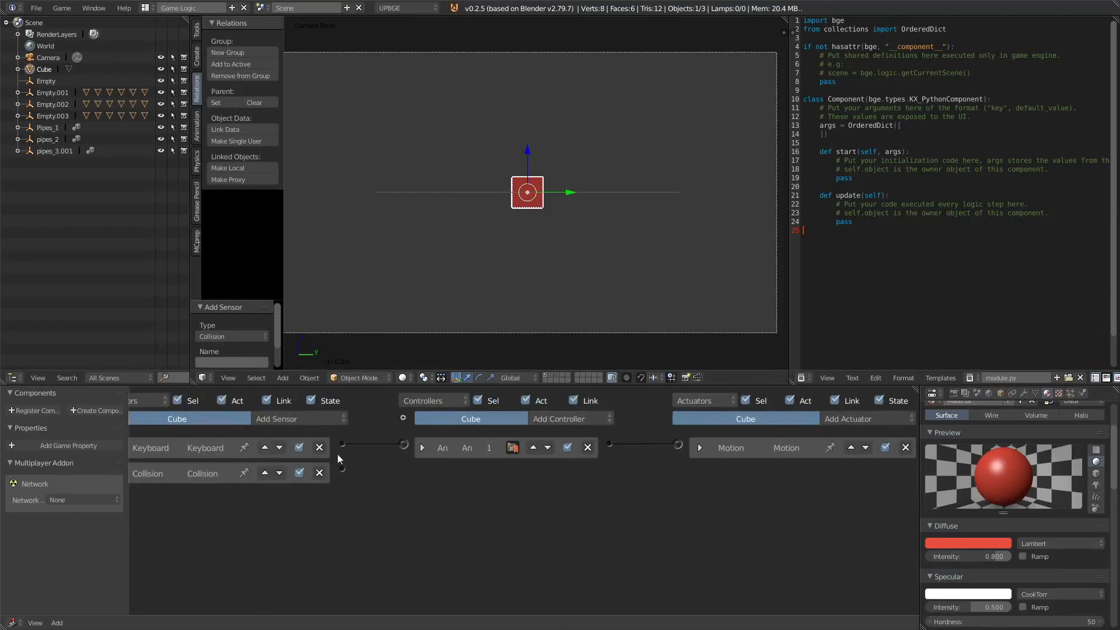
scroll(694, 457, "down", 2)
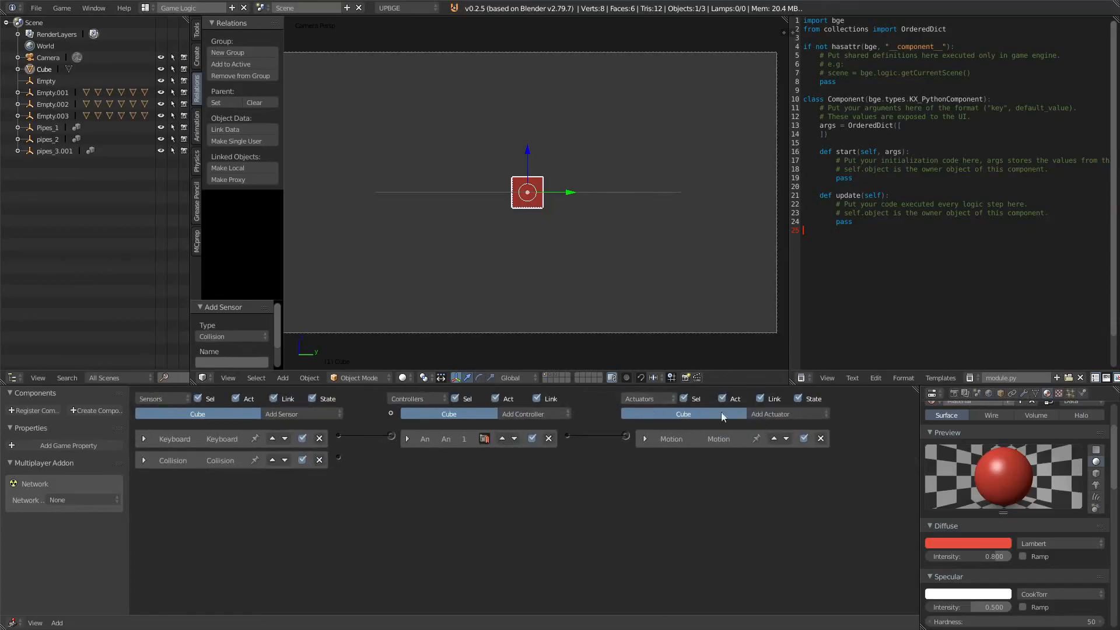
left_click(790, 412)
left_click(780, 359)
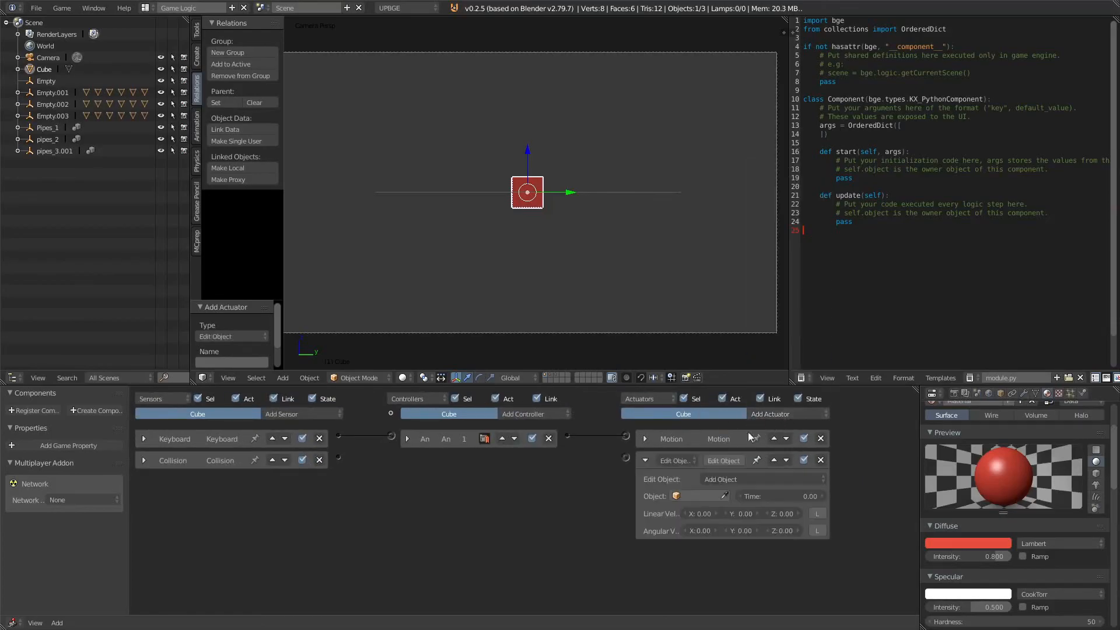
left_click_drag(586, 477, 626, 458)
left_click(747, 478)
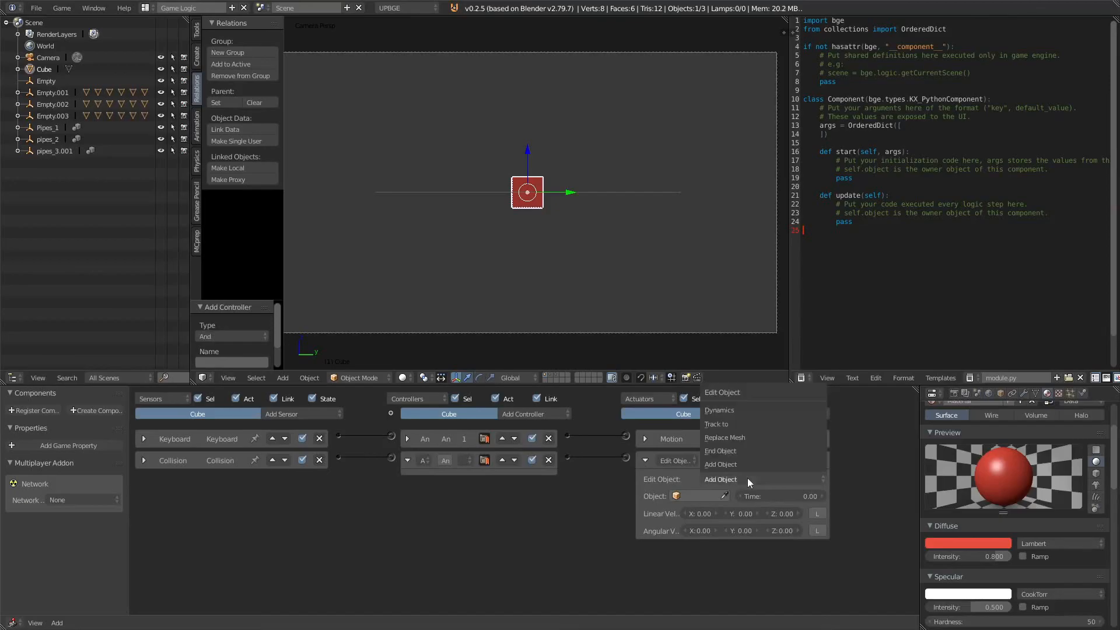
left_click(747, 467)
Step: Test-run the game, collapsing the End Object actuator between runs
key("p")
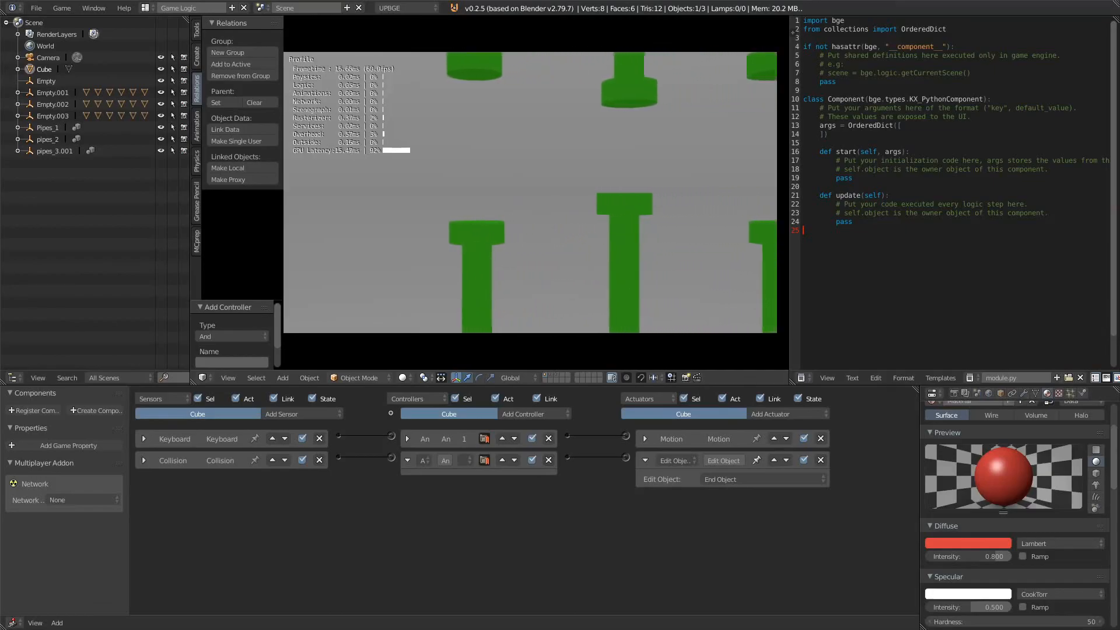
key("Escape")
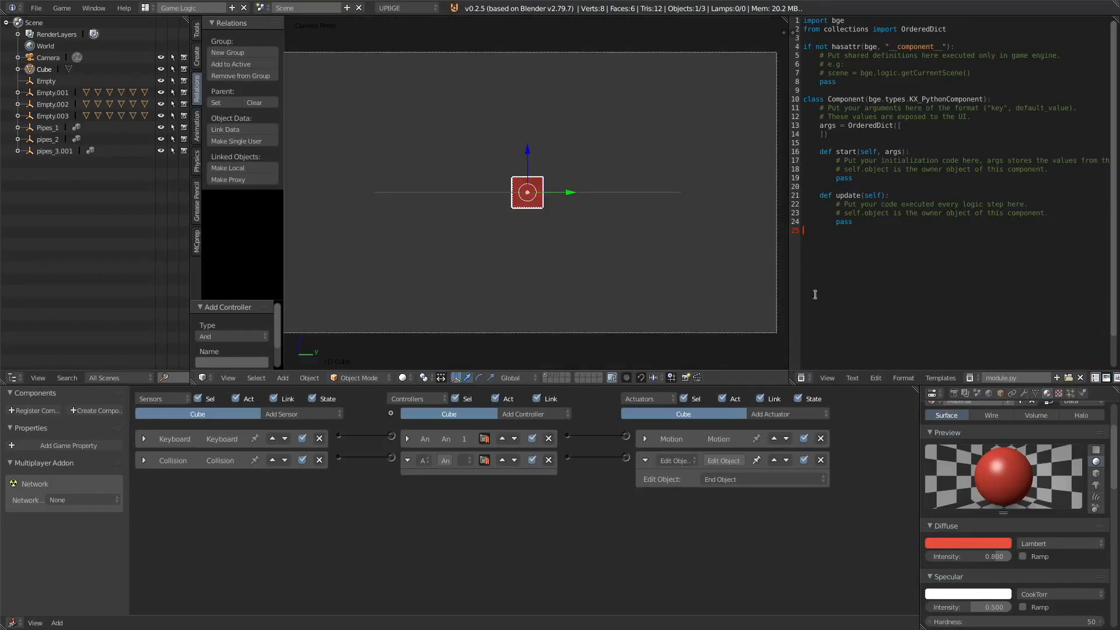
left_click(644, 460)
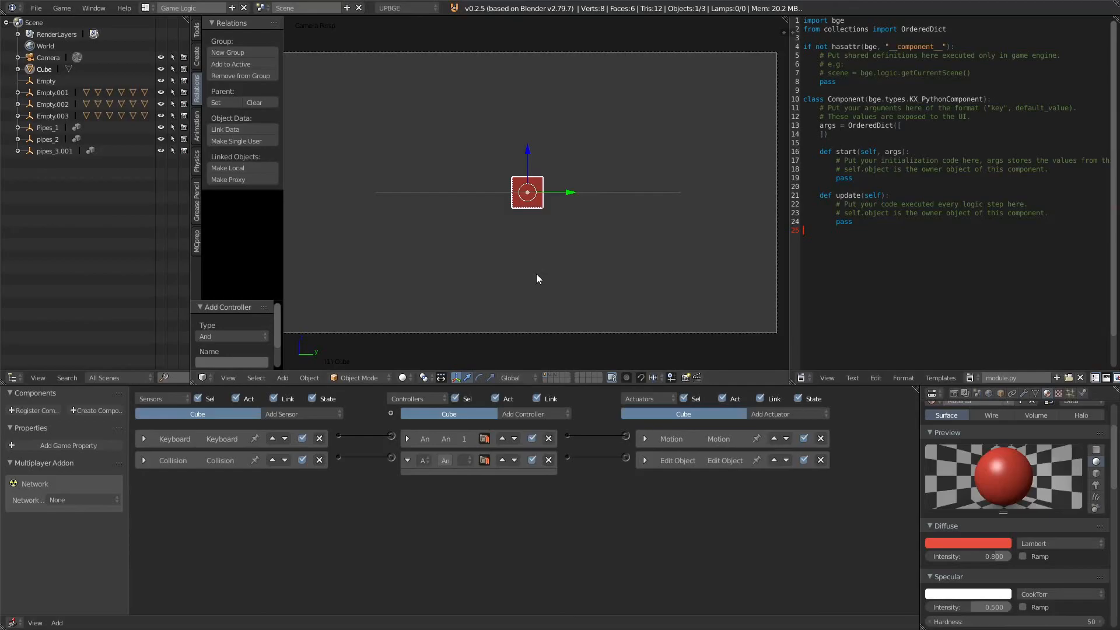
key("p")
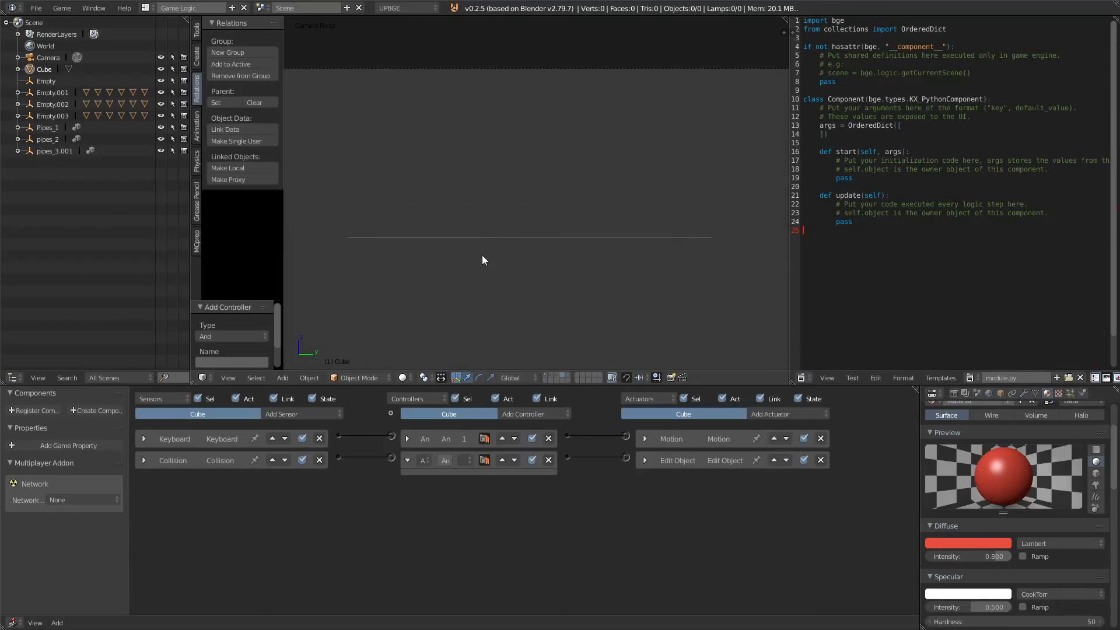
Step: Snap the 3D cursor to the world centre, add a cube there and scale it to about 0.19
key("shift+s")
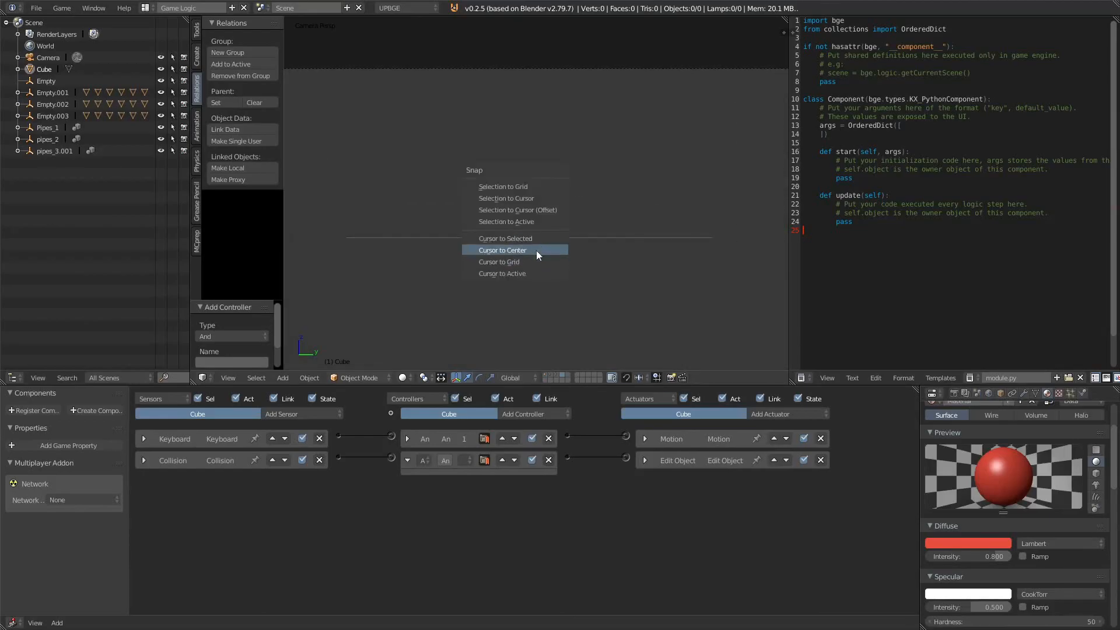
left_click(536, 251)
key("shift+a")
mouse_move(540, 246)
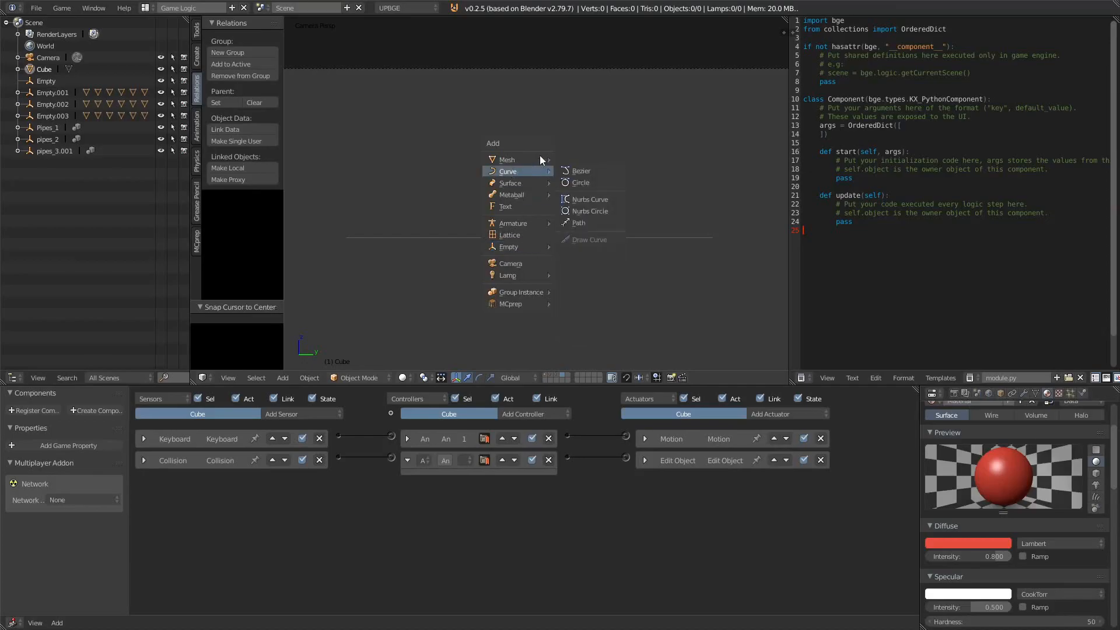
mouse_move(525, 160)
left_click(605, 170)
key("s")
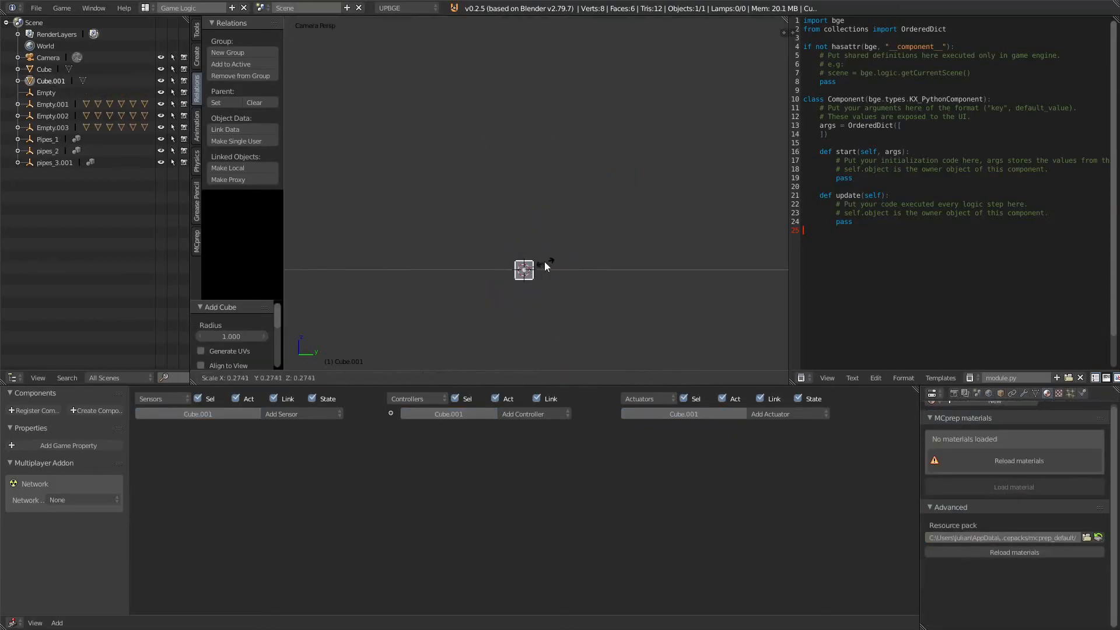
left_click(539, 268)
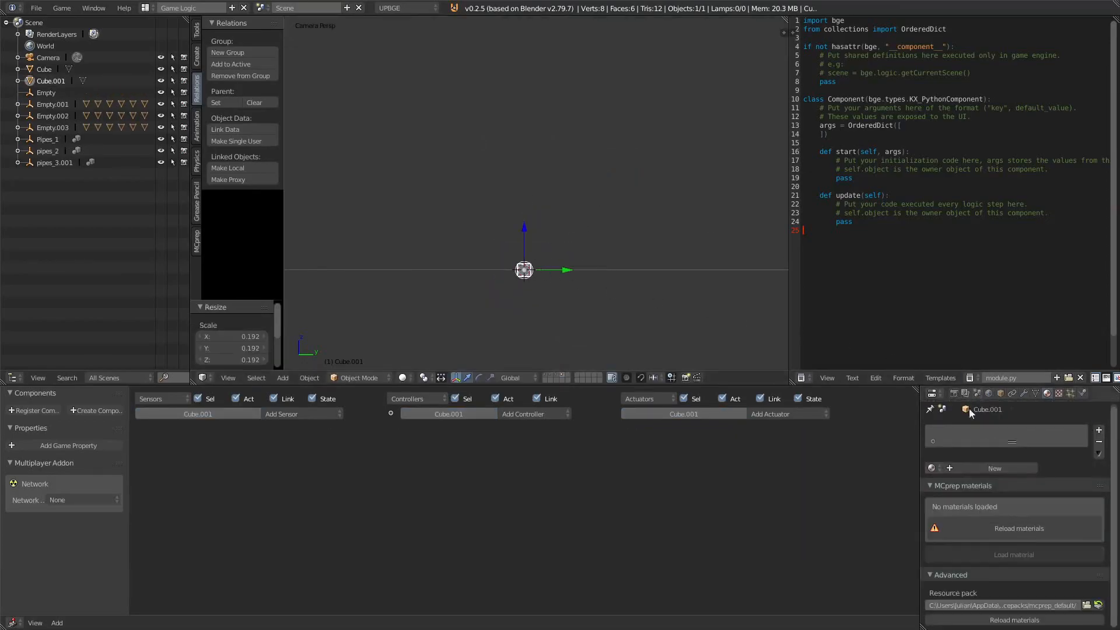
Step: Assign the existing red Material to the small new cube
left_click(931, 468)
left_click(953, 483)
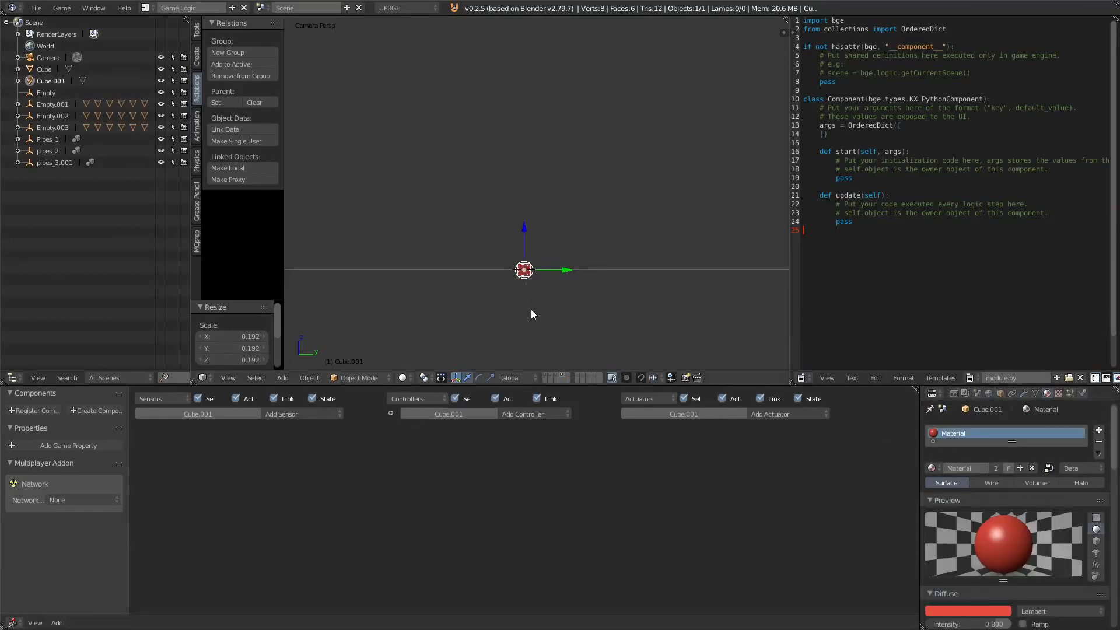
Step: Change the small cube's physics type and enable its Collision Bounds
left_click(291, 415)
left_click(1081, 393)
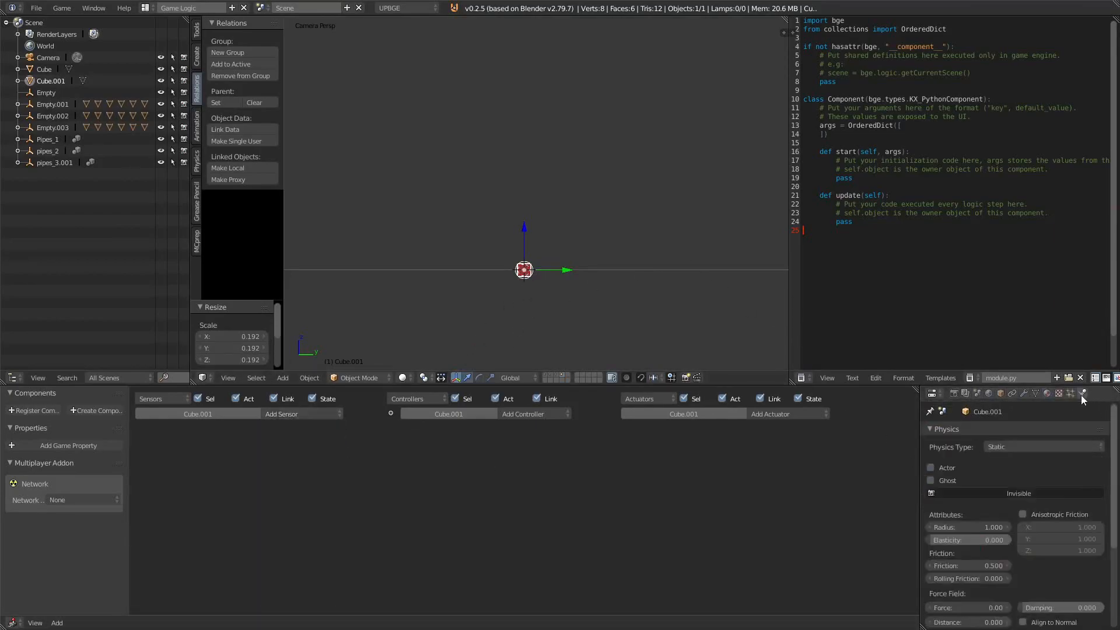
left_click(1013, 447)
left_click(1030, 391)
scroll(1073, 563, "down", 8)
left_click(939, 531)
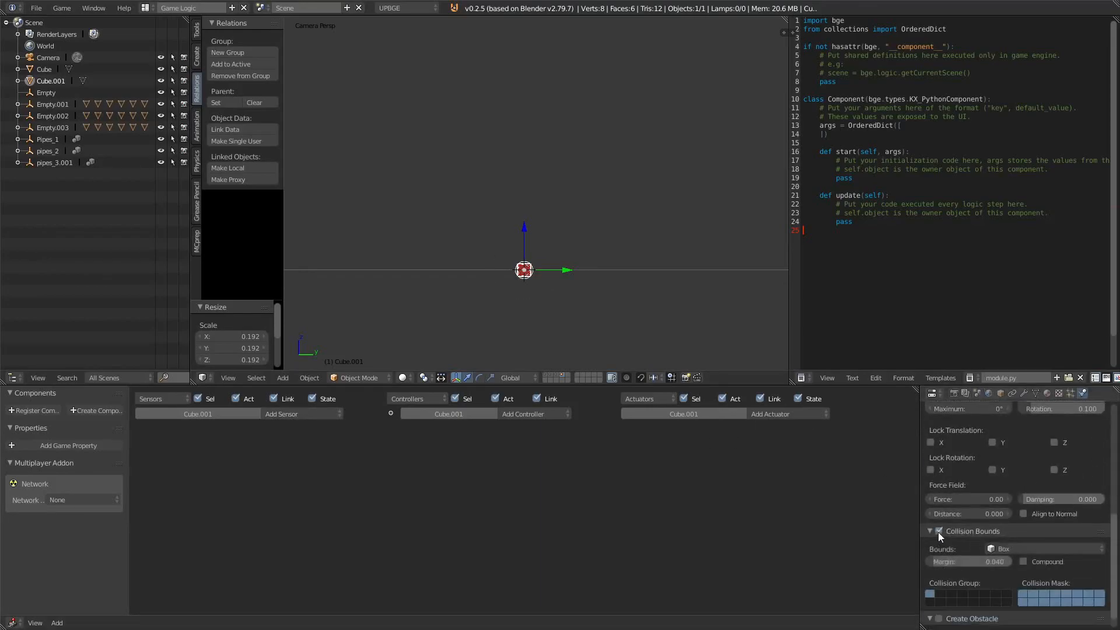
Step: Give the small cube an Always sensor wired to a Motion actuator with a Z force of 500
left_click(295, 414)
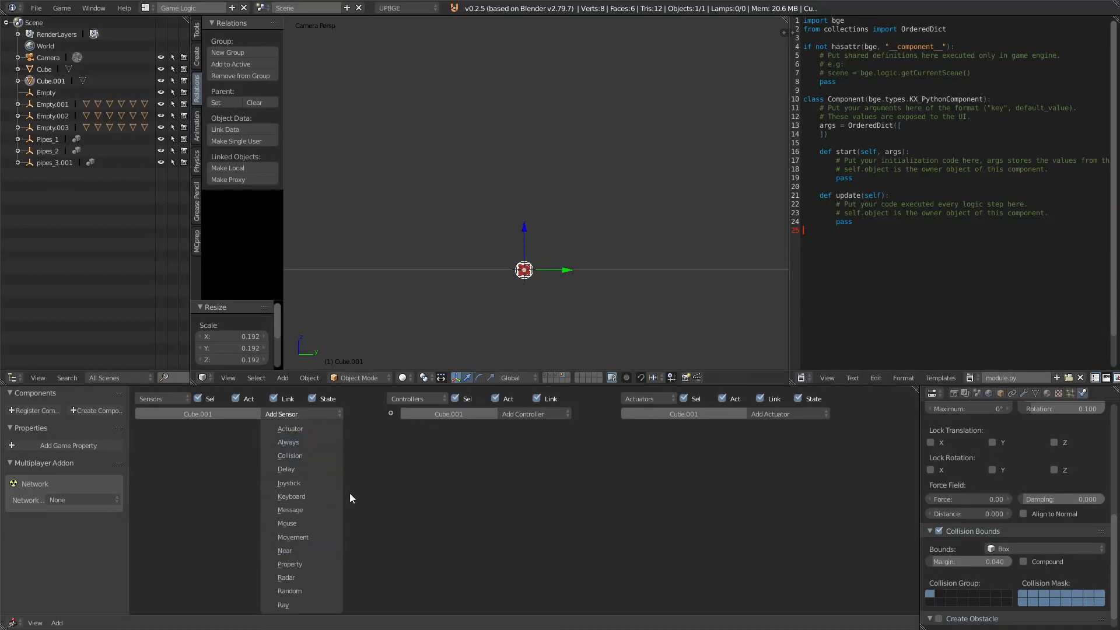
left_click(288, 442)
left_click(798, 414)
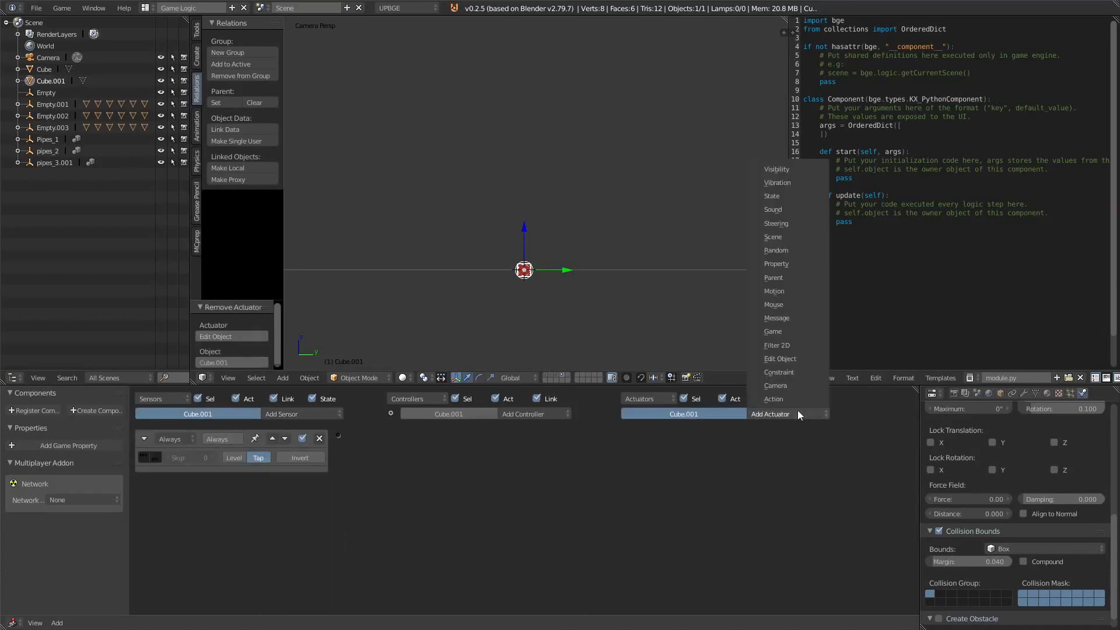
left_click(781, 305)
left_click_drag(338, 436, 625, 435)
type("500")
key("Return")
Step: Test-run the game twice
key("p")
key("Escape")
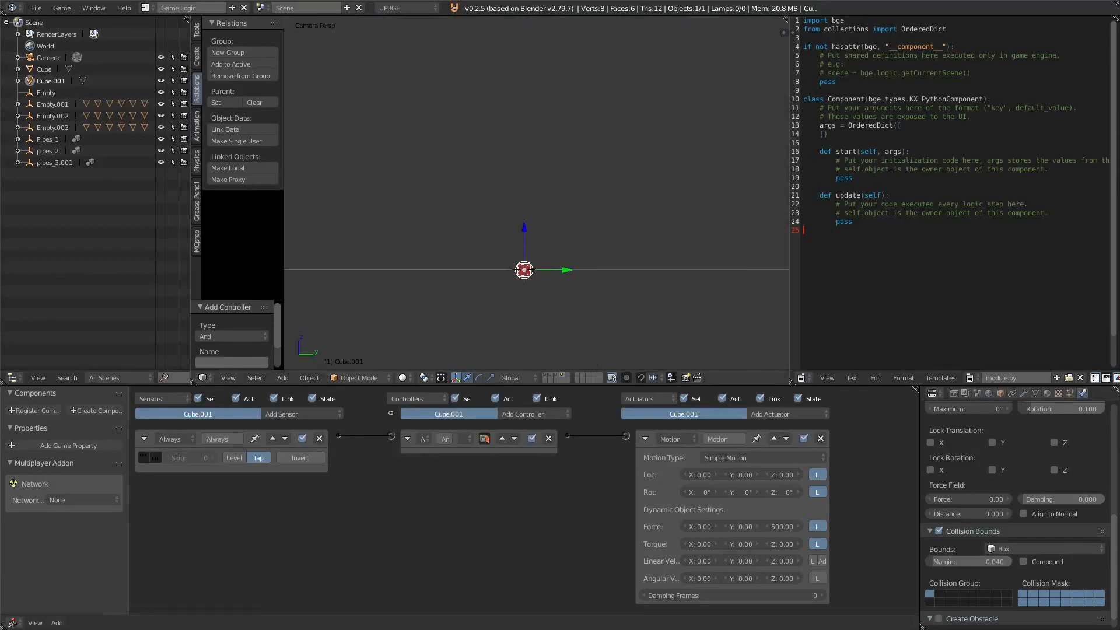
key("p")
key("Escape")
Step: Duplicate the small cube and move the copy about 0.5 units along Y
key("shift+d")
left_click(577, 270)
middle_click_drag(577, 269, 544, 216)
scroll(544, 216, "up", 10)
scroll(535, 250, "down", 3)
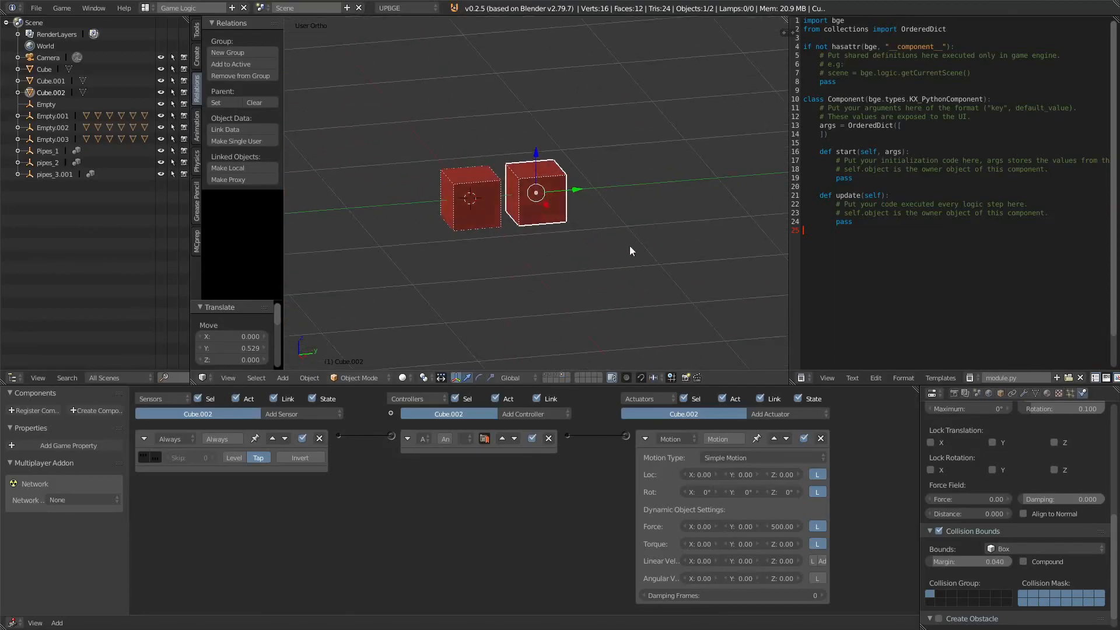
Step: Rotate the duplicated cube about -22° around the X axis, then select the original small cube
key("r")
key("x")
left_click(597, 283)
right_click(460, 202)
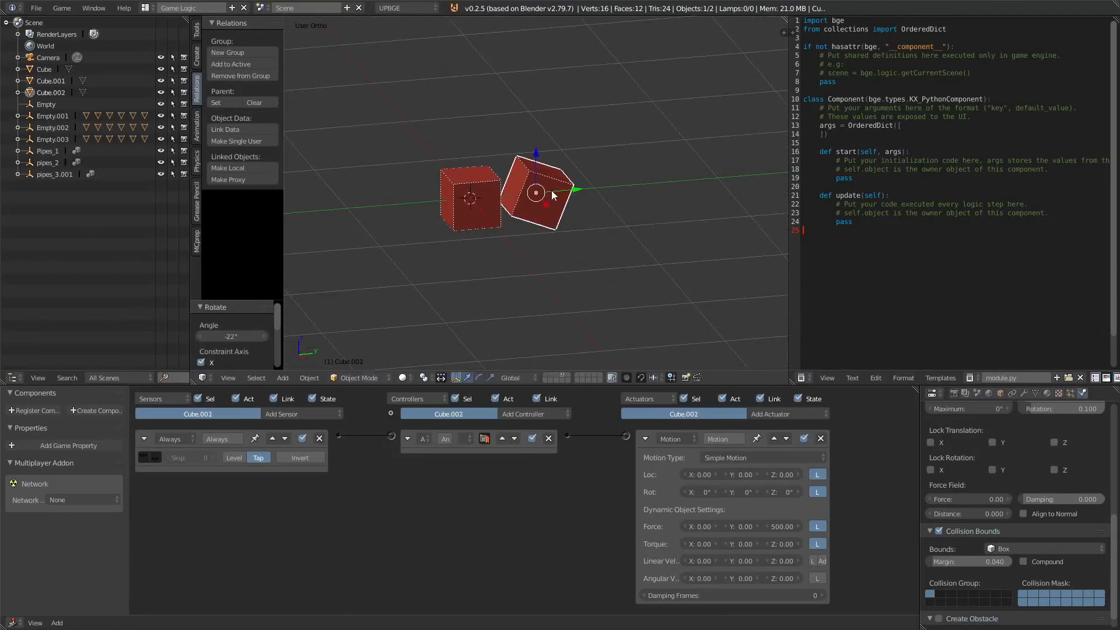
Step: Duplicate the small debris cube again, rotating and moving the copies into a loose cluster around the first
key("shift+d")
left_click(449, 210)
key("r")
key("x")
left_click(500, 157)
key("g")
left_click(447, 203)
middle_click_drag(487, 205, 530, 226)
right_click(529, 222, "shift")
Step: Duplicate the selected debris cubes in place and rotate the copies 90° around Z
key("shift+d")
right_click(506, 238)
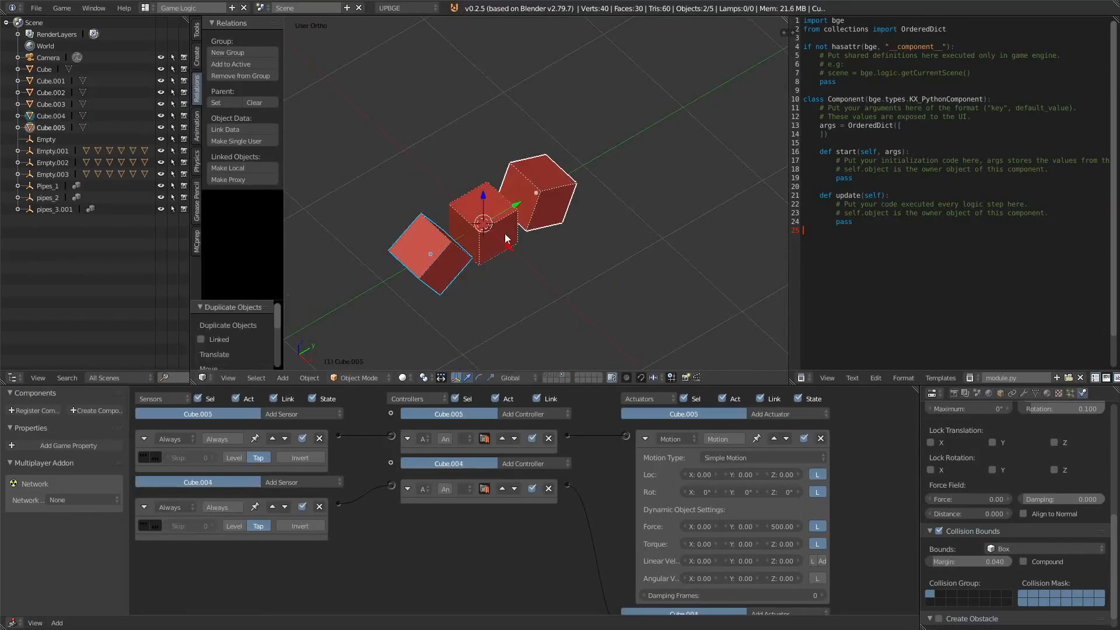
key("r")
key("z")
key("9")
key("0")
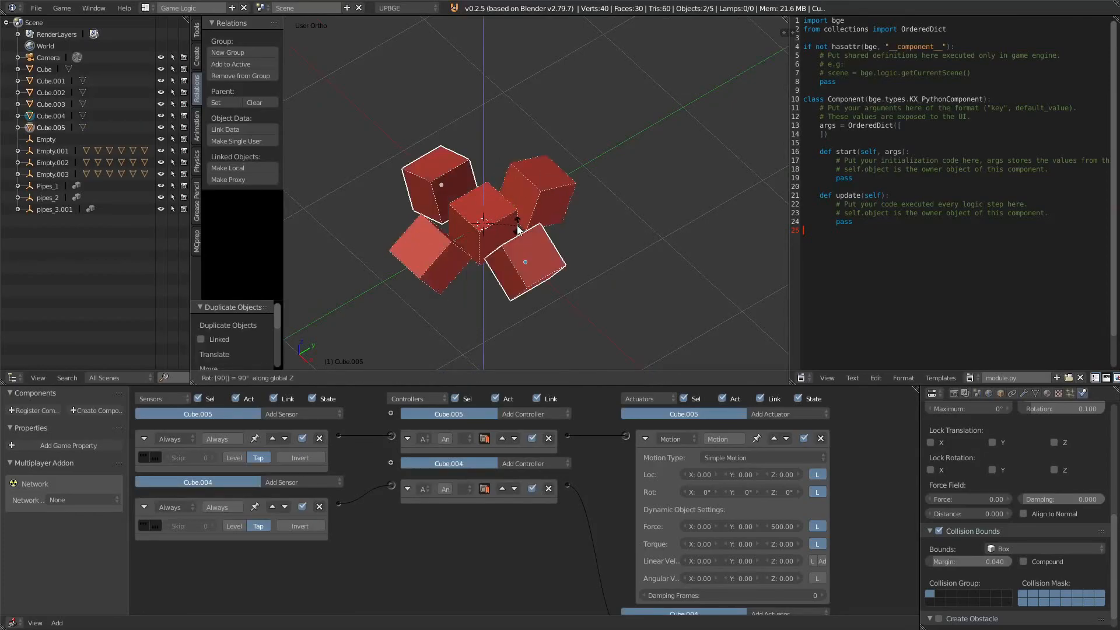
Step: Select all five debris cubes, duplicate them in place and rotate the copies 180° around X
left_click(518, 229)
key("a")
key("a")
key("shift+d")
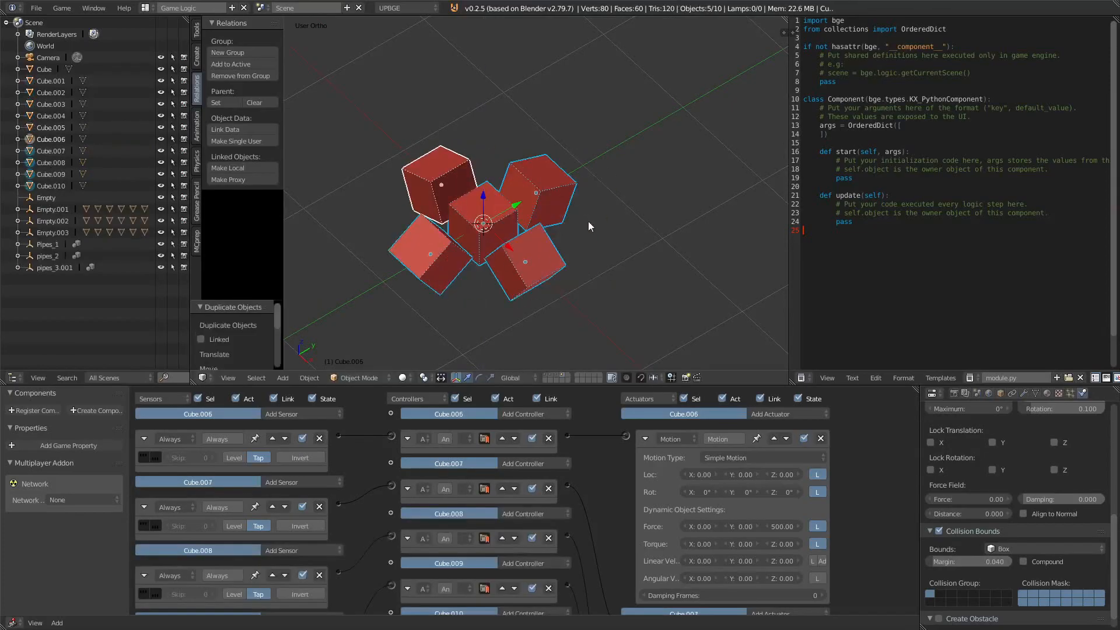
right_click(617, 215)
key("r")
key("z")
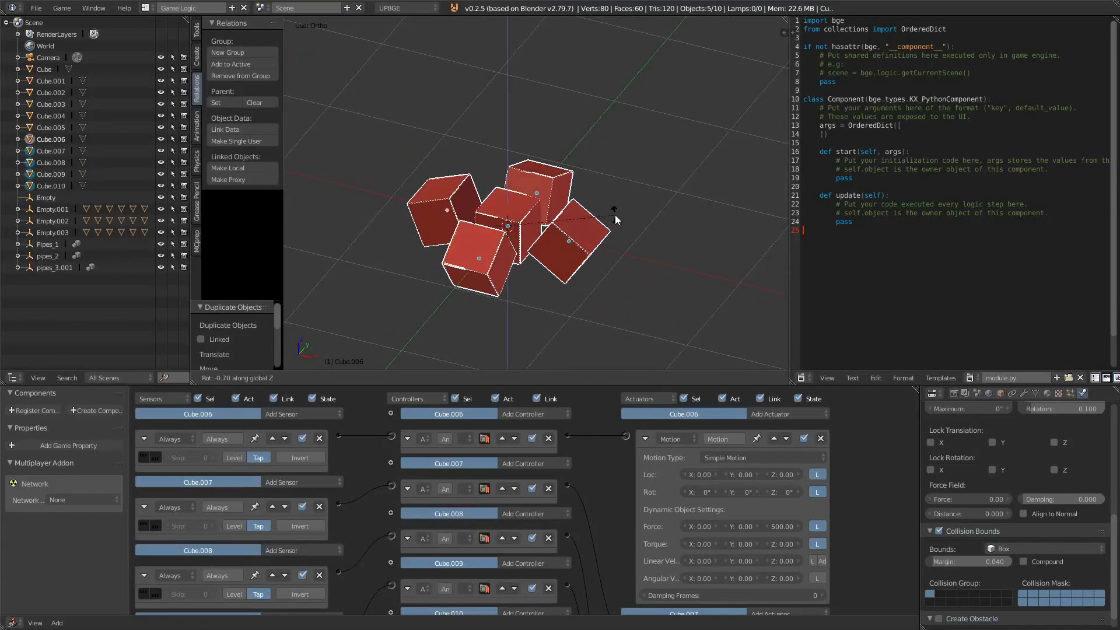
key("x")
key("1")
key("8")
key("0")
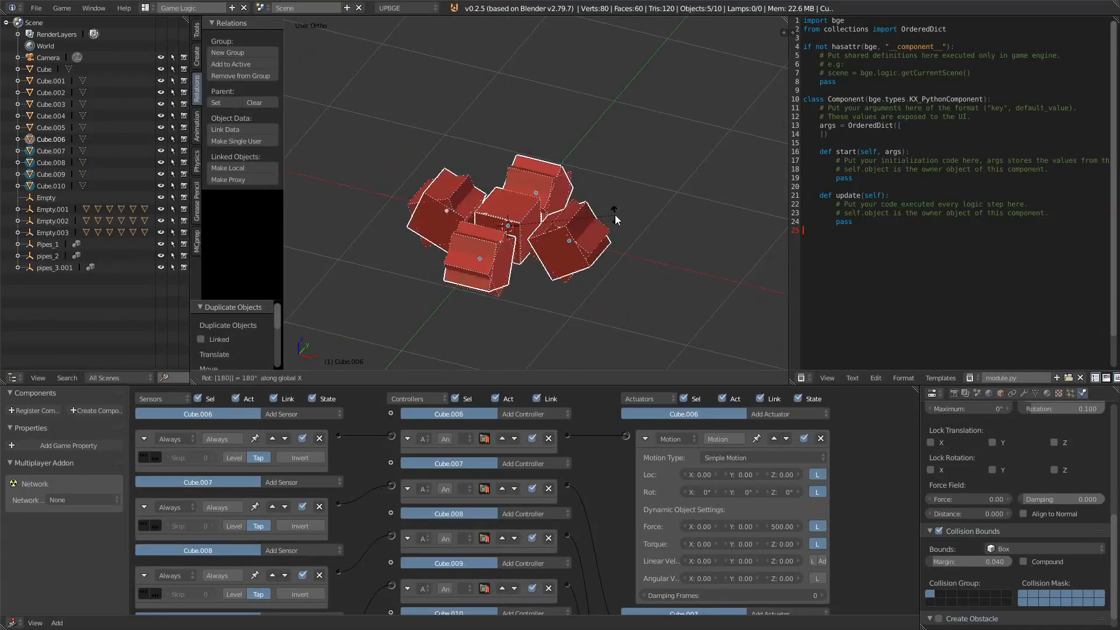
key("Return")
Step: Test-run the game to watch the debris cubes scatter
scroll(612, 205, "down", 4)
key("p")
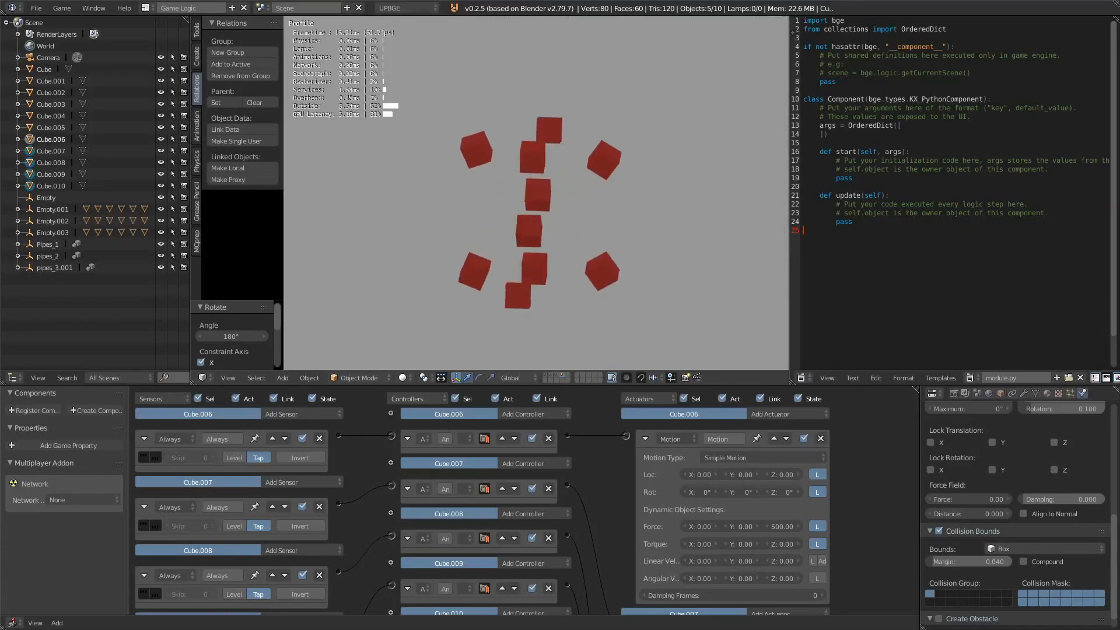
key("Escape")
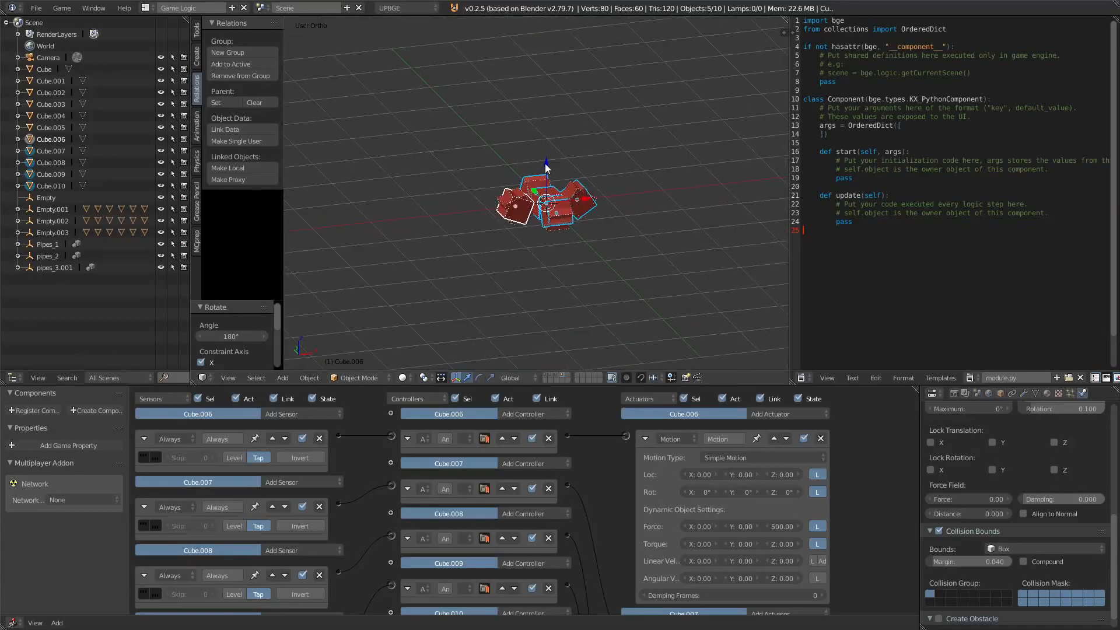
Step: Lower the debris cluster about 0.07 units along Z and test-run the game again
left_click_drag(546, 169, 548, 175)
key("p")
key("Escape")
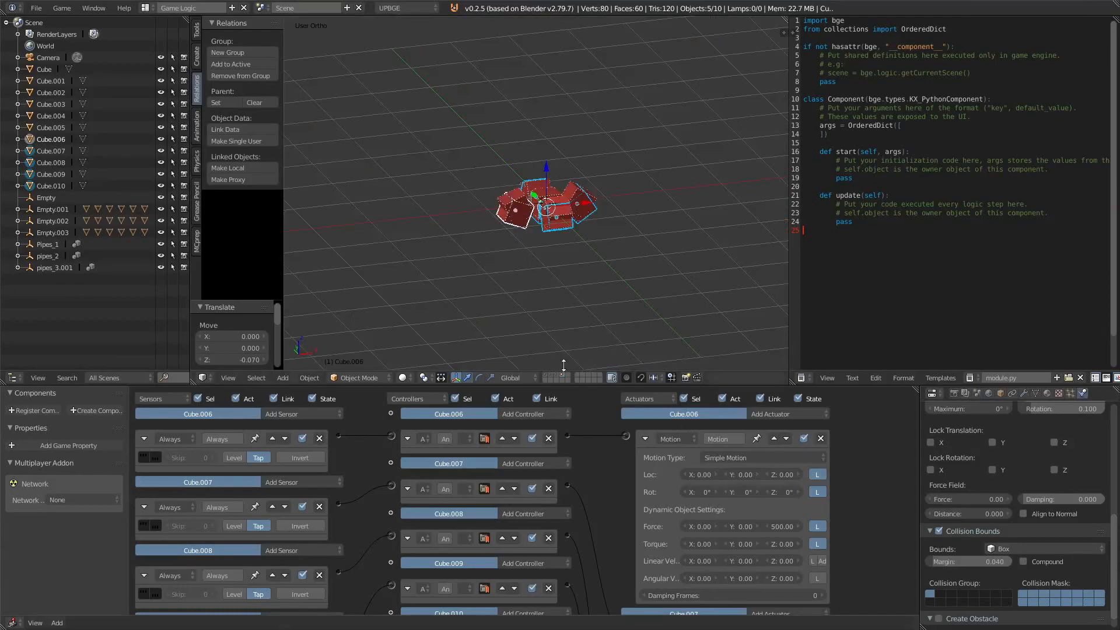
Step: Select all debris cubes and group them under the name player explode
key("a")
key("a")
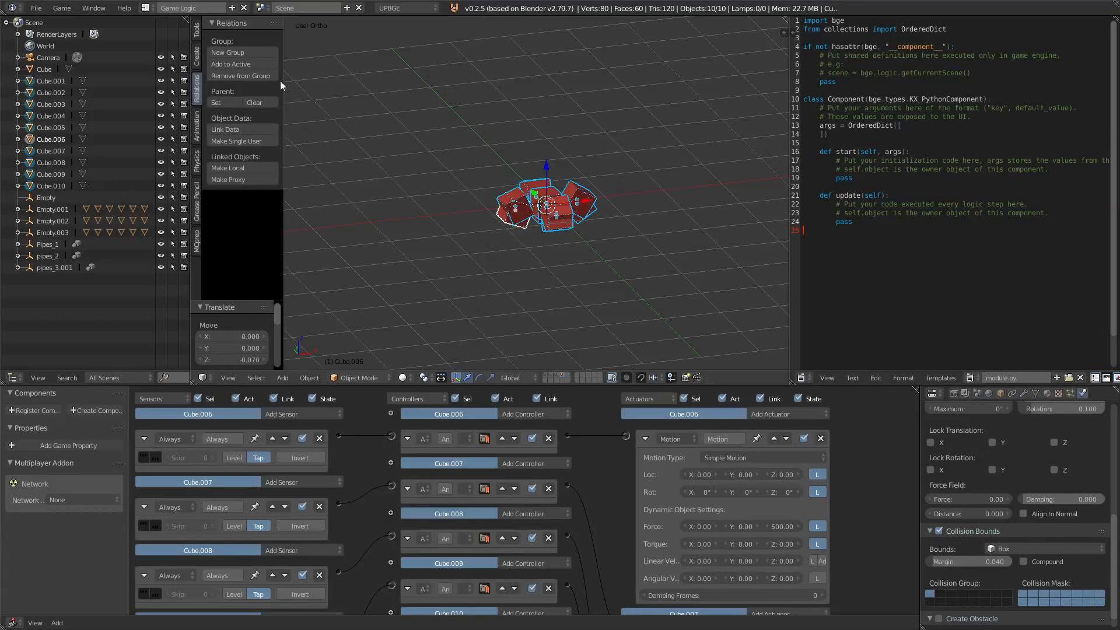
left_click(225, 53)
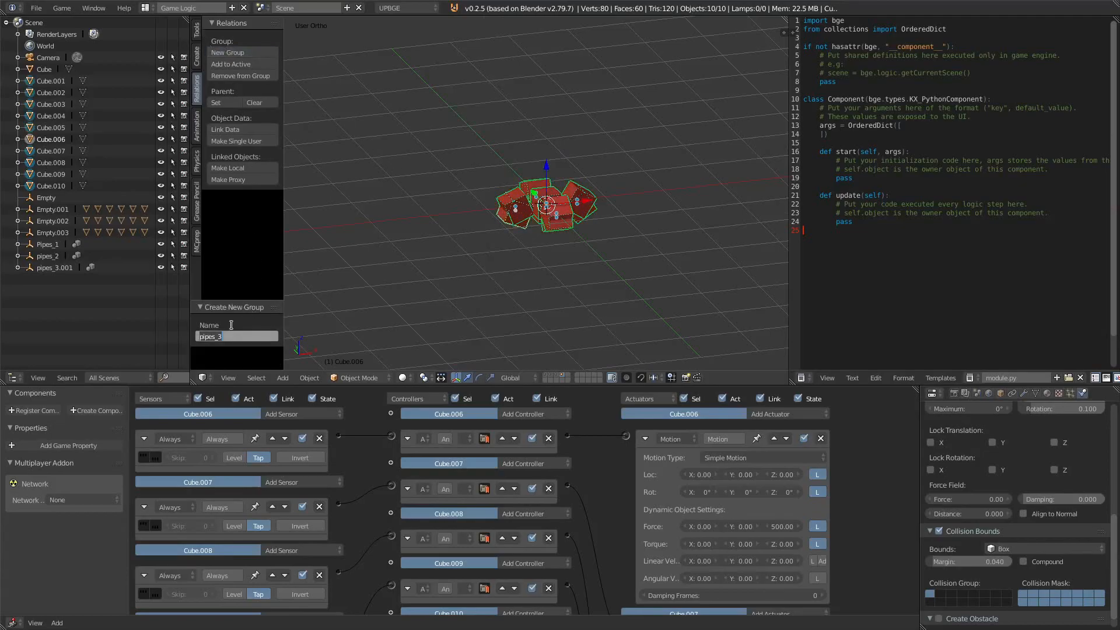
type("pi")
key("shift+s")
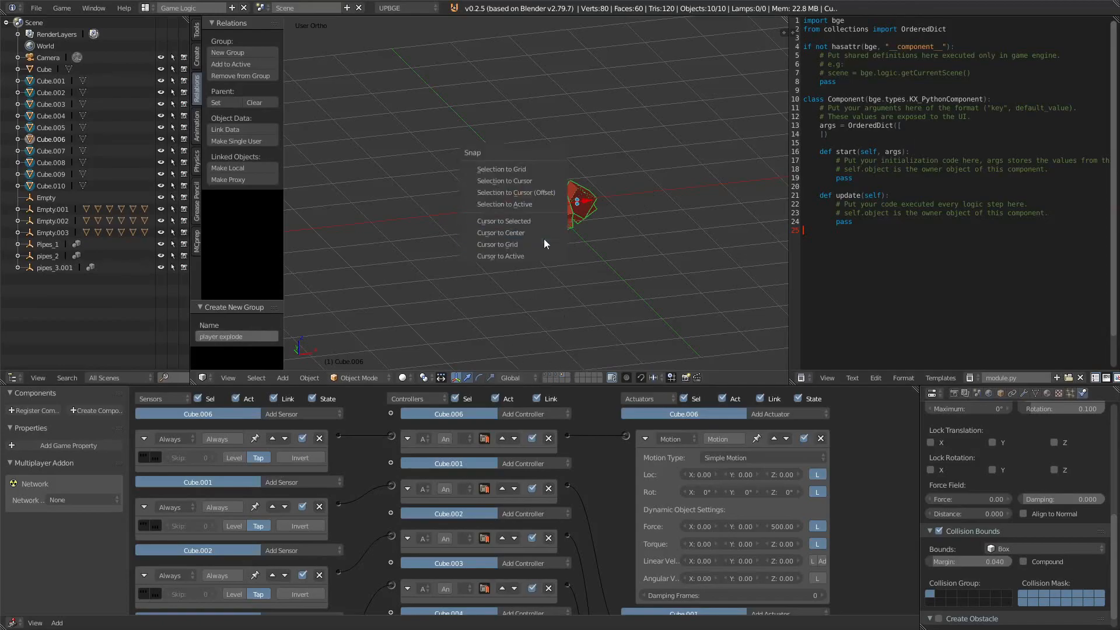
key("Escape")
Step: Add a group instance of player explode to the scene
key("shift+a")
mouse_move(510, 385)
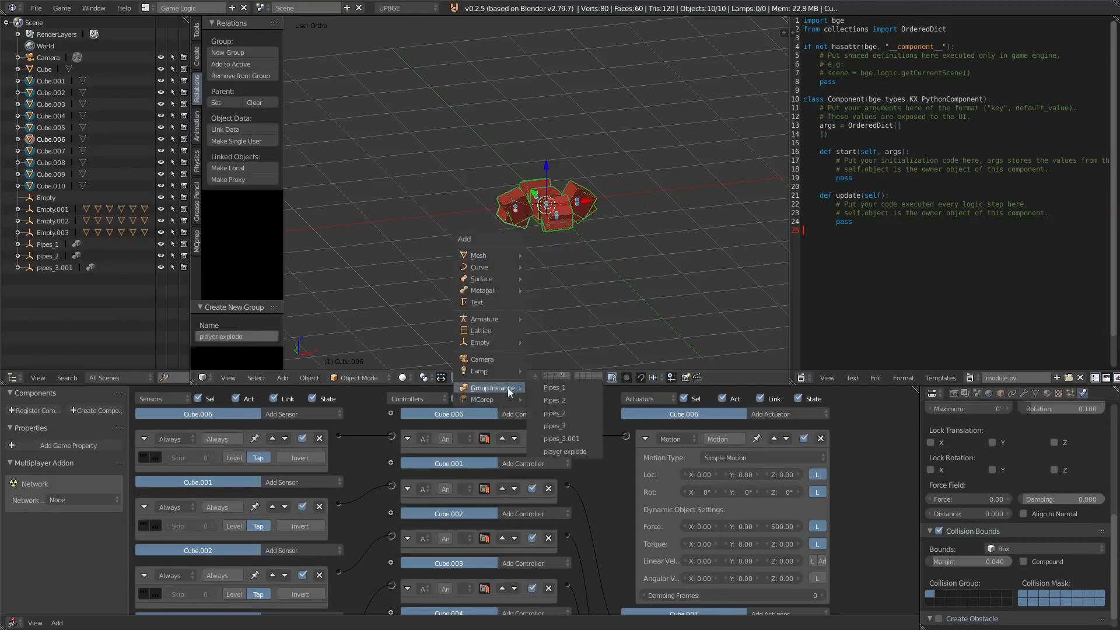
left_click(576, 455)
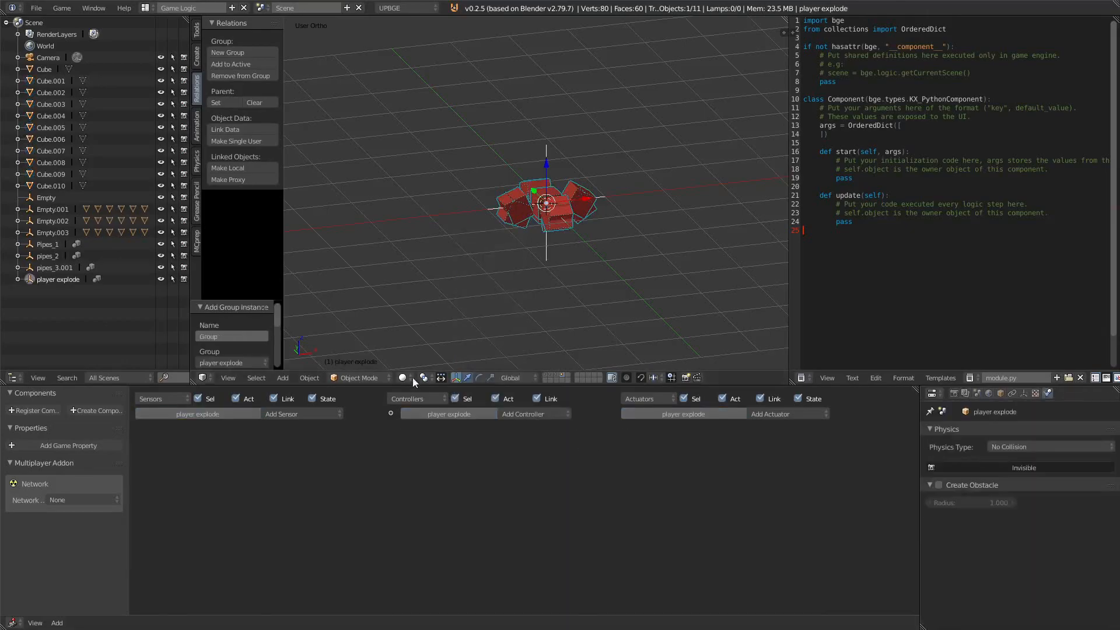
Step: Return to the player cube's layer, select the red cube and add an Edit Object actuator
left_click(547, 378)
right_click(546, 245)
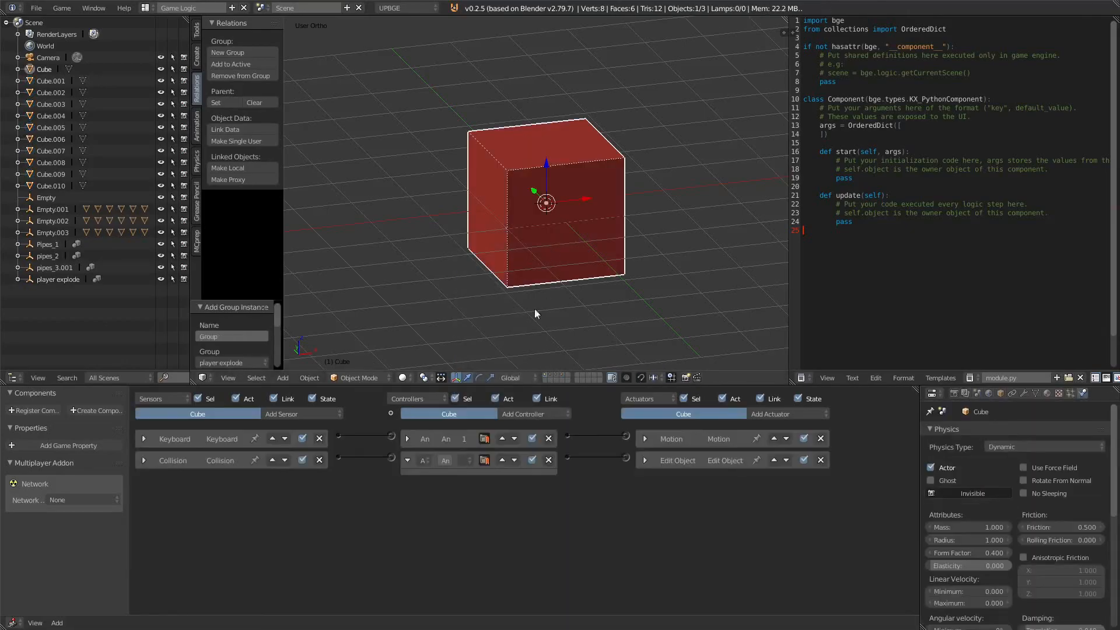
left_click(763, 414)
left_click(765, 360)
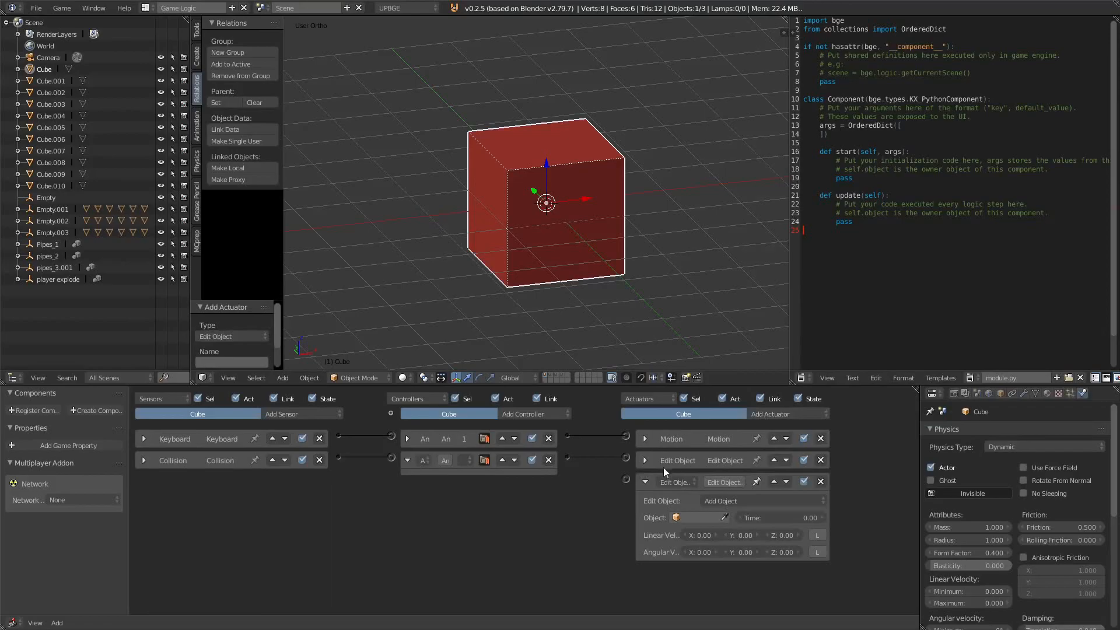
Step: Switch the existing collision Edit Object actuator to Add Object, spawning player explode
left_click(645, 461)
left_click(738, 478)
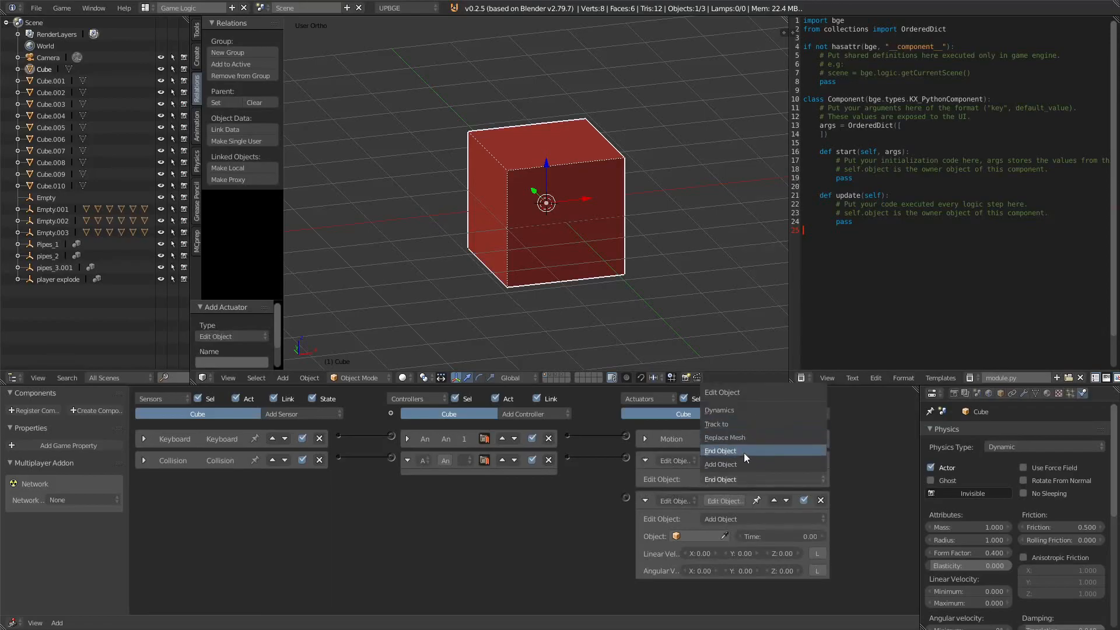
left_click(736, 461)
left_click(697, 495)
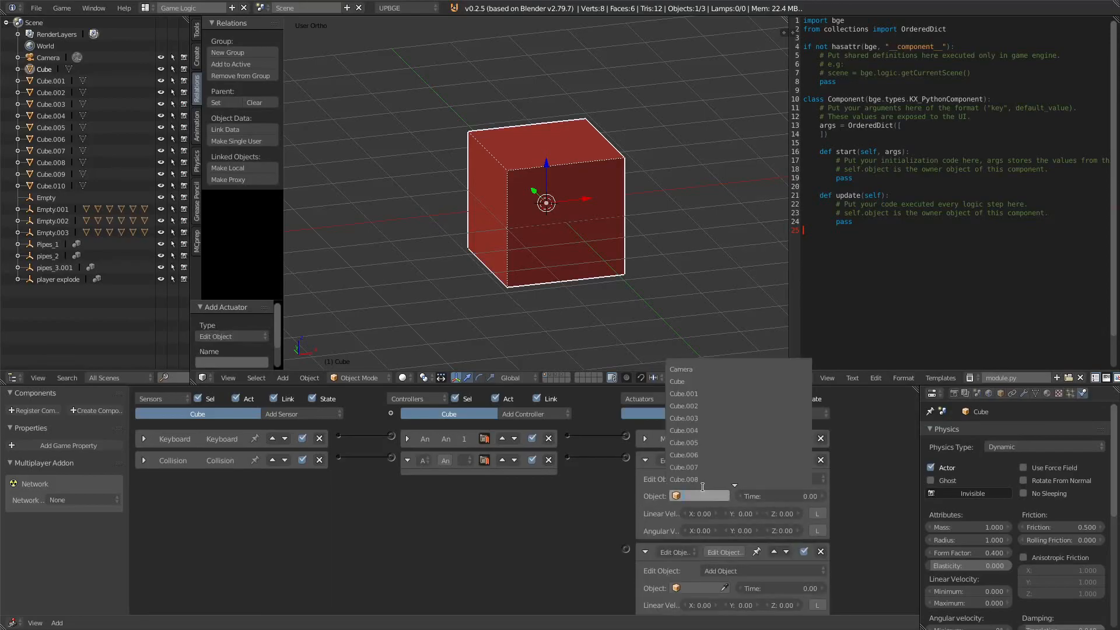
type("pla")
key("Return")
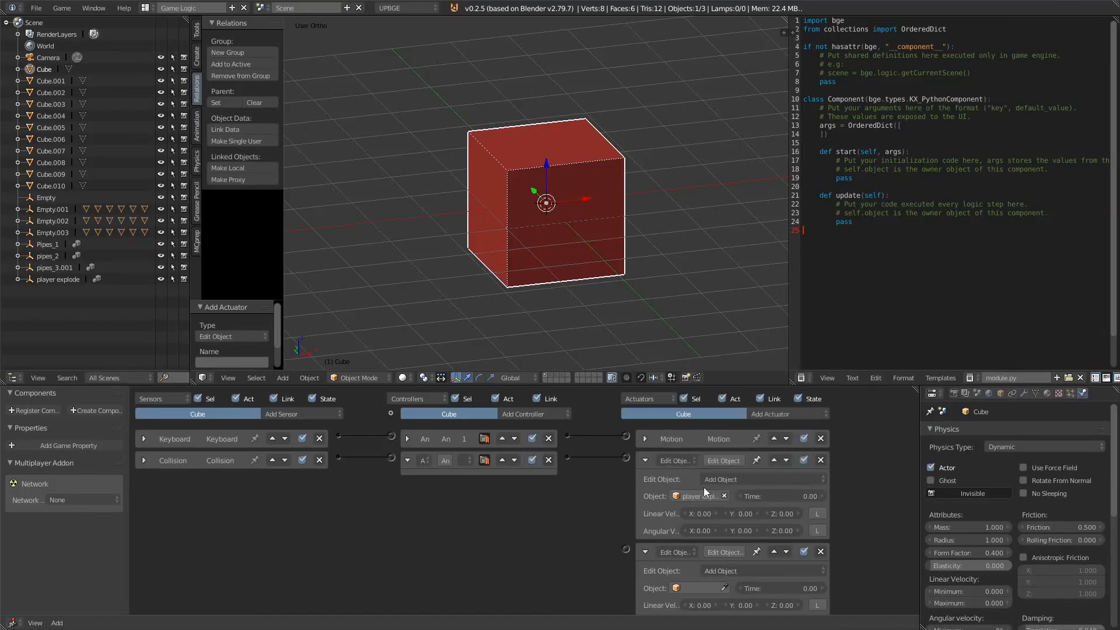
Step: Wire the collision controller to the new End Object actuator as well
scroll(819, 537, "down", 1)
middle_click_drag(627, 504, 628, 495)
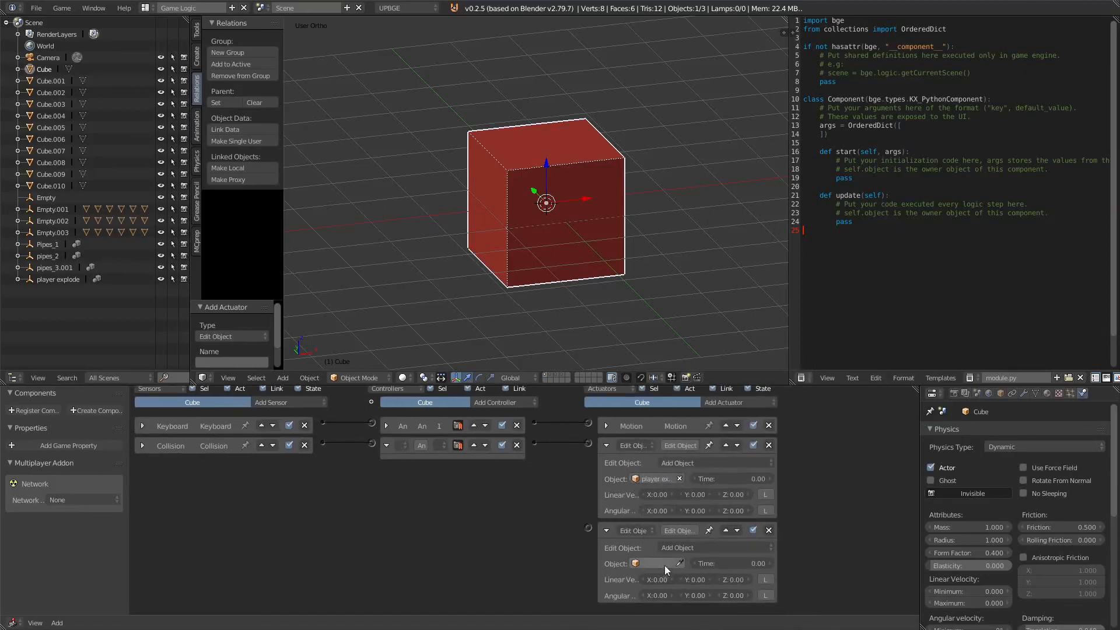
scroll(685, 552, "down", 1, "ctrl")
left_click_drag(534, 451, 589, 537)
Step: Test-run the game from the camera view, jumping once
key("KP_0")
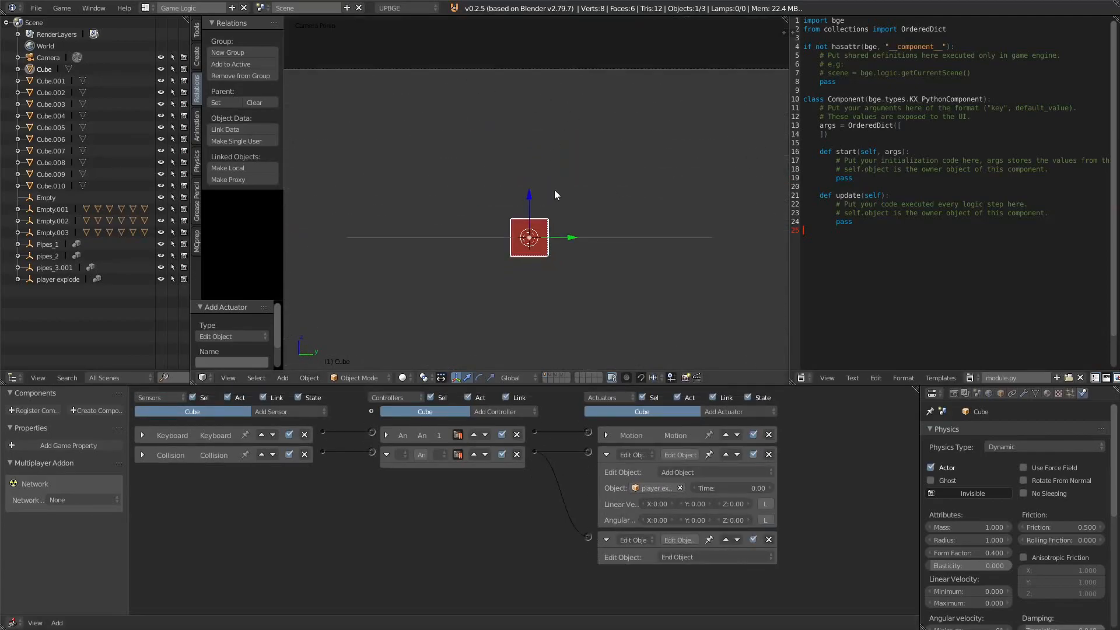
scroll(564, 228, "down", 1)
middle_click_drag(564, 228, 557, 214, "shift")
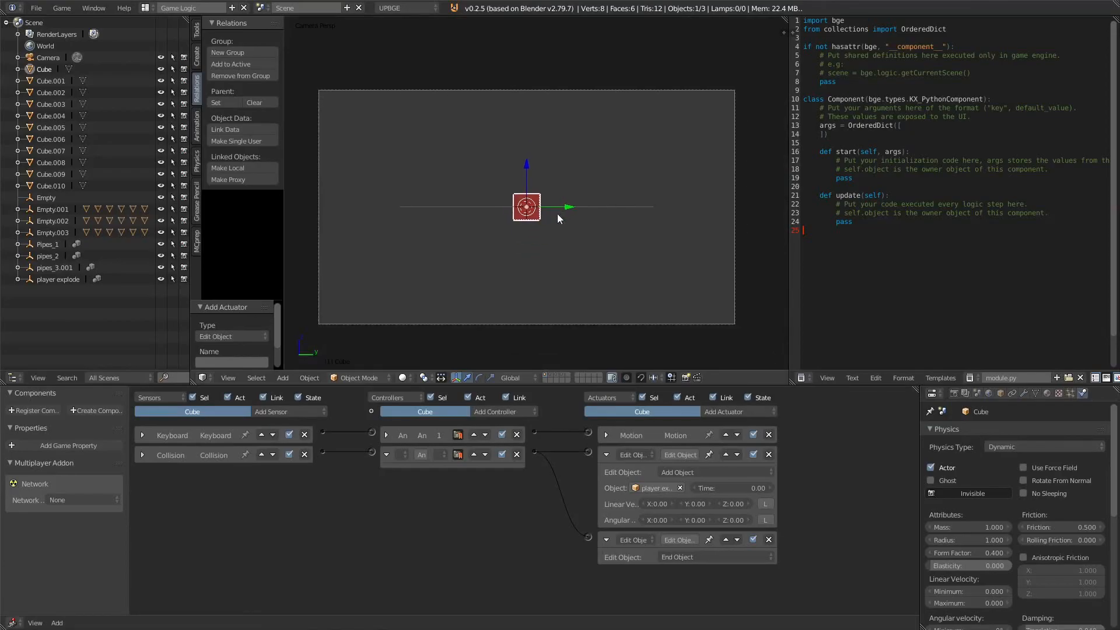
key("p")
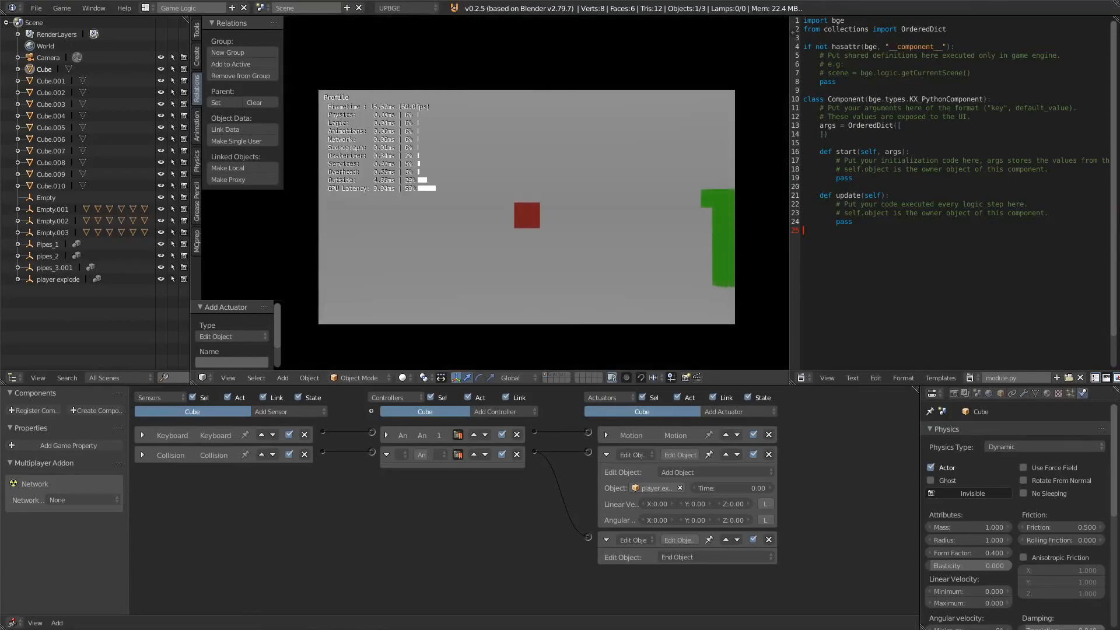
key("space")
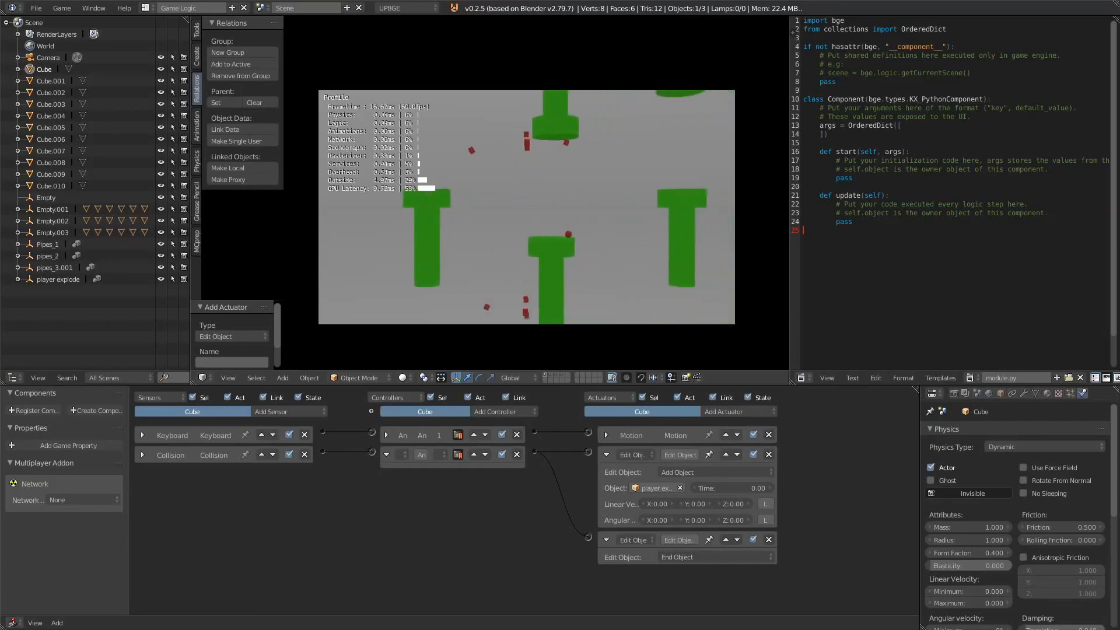
key("Escape")
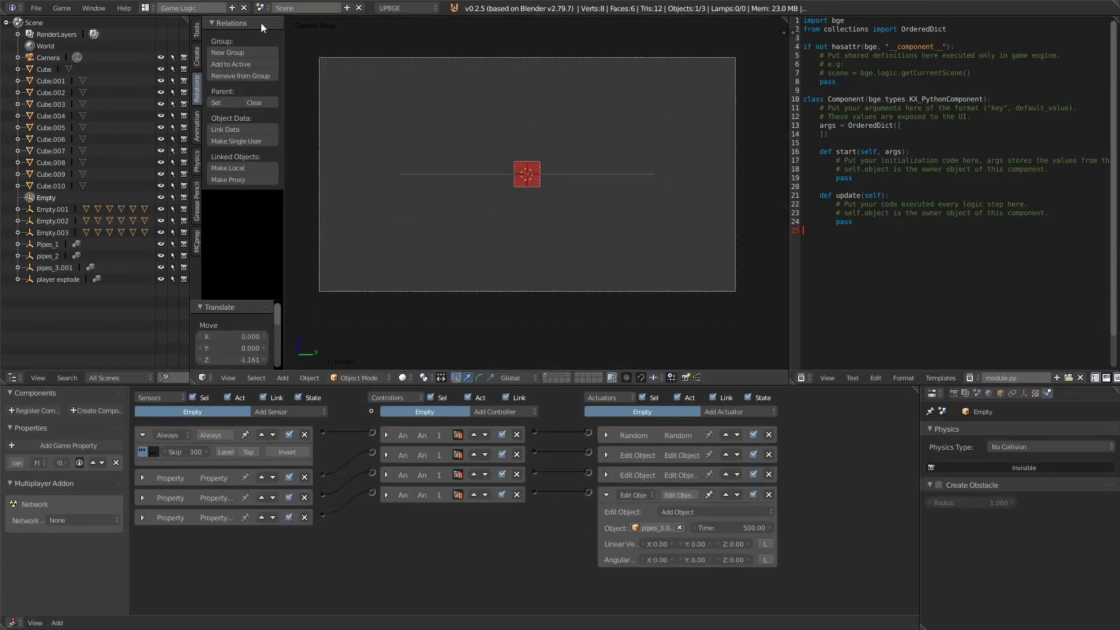
Step: Play the game again, jumping several times until the cube hits a pipe
scroll(547, 184, "up", 1)
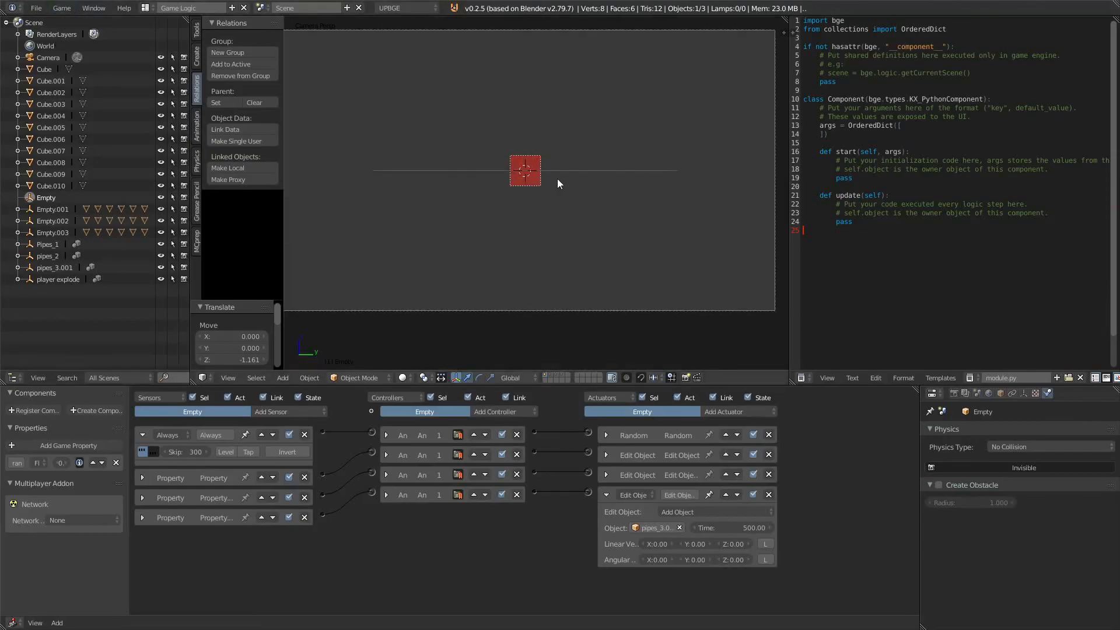
key("p")
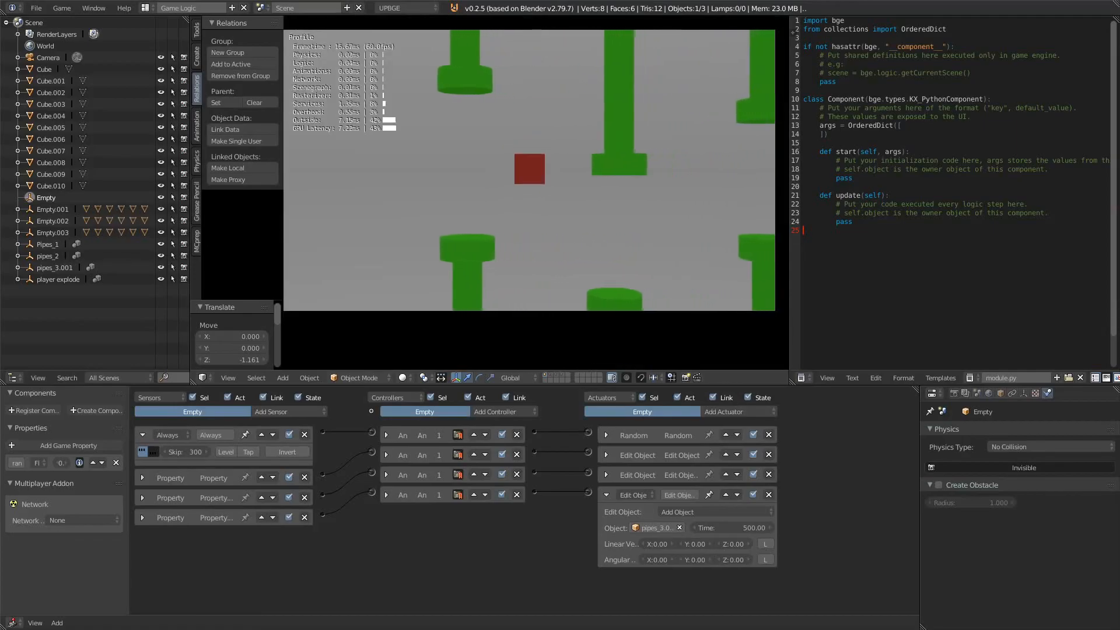
key("space")
key("space")
key("space")
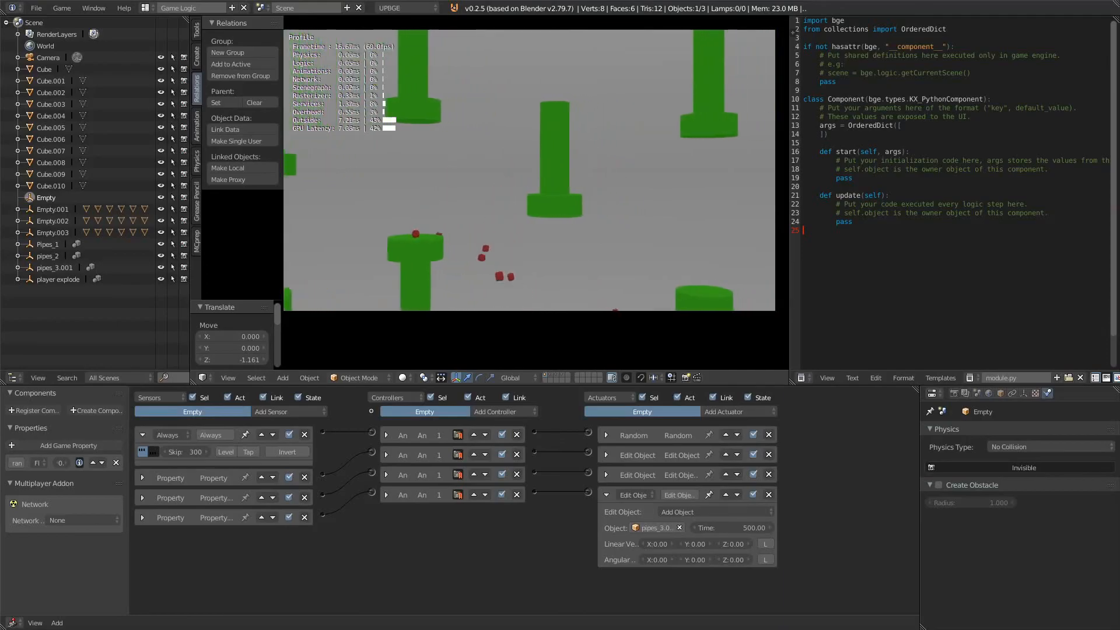
key("Escape")
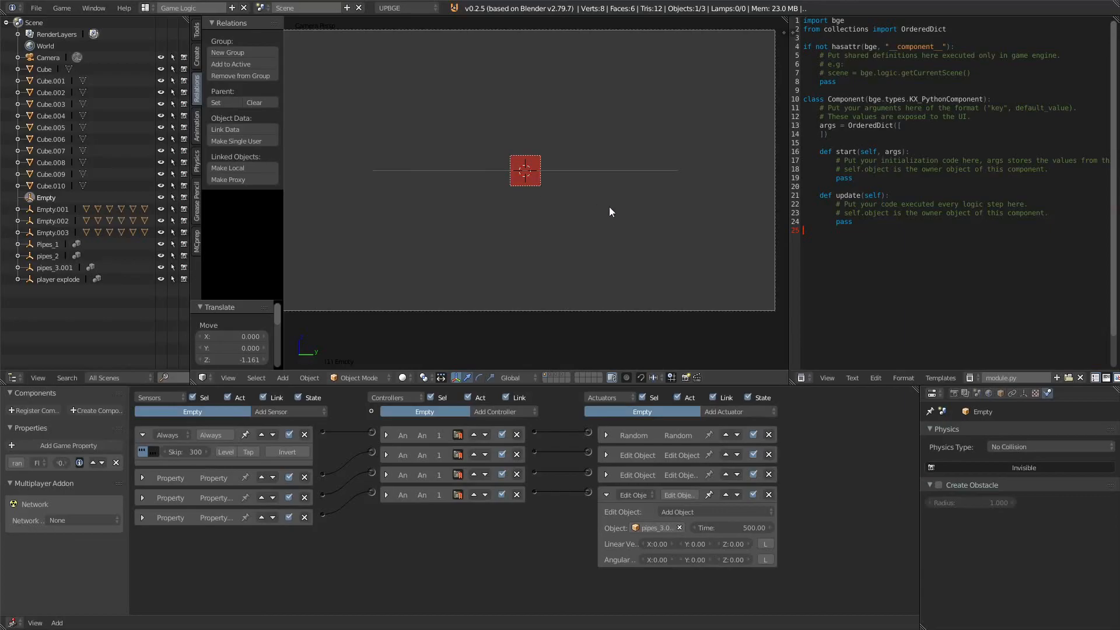
Step: Set the world horizon colour to a pale cyan
left_click(989, 393)
left_click(951, 569)
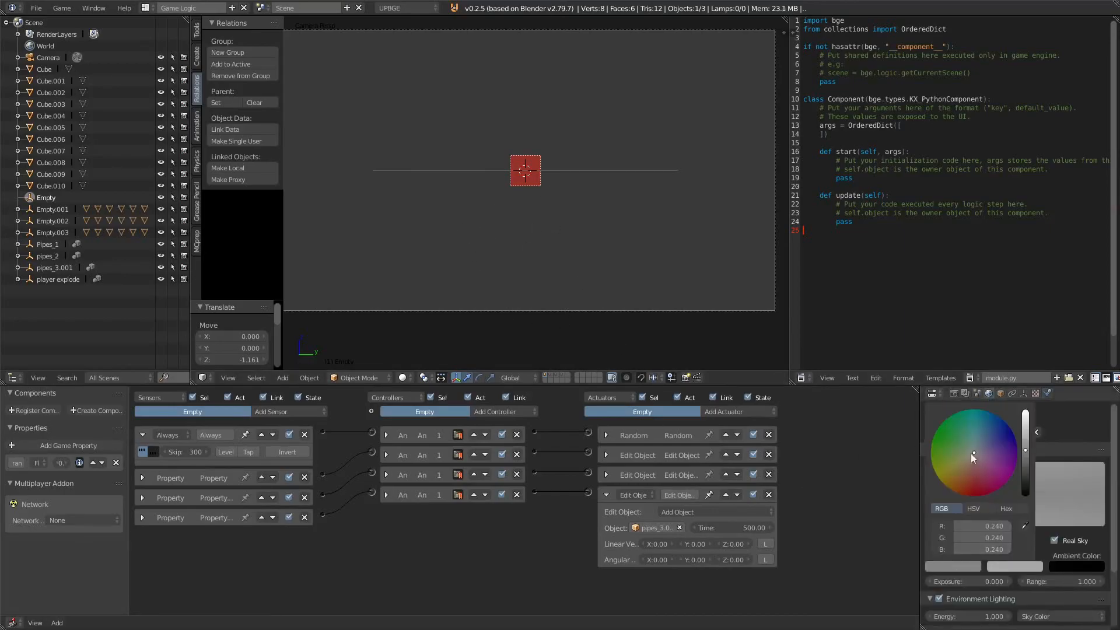
left_click(1026, 416)
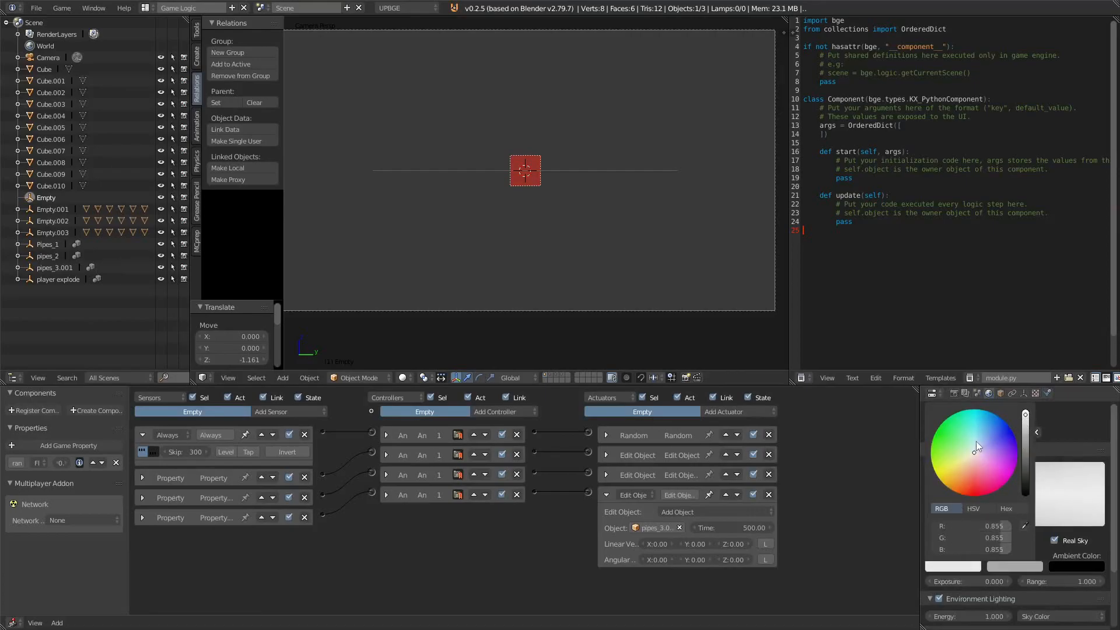
left_click(975, 443)
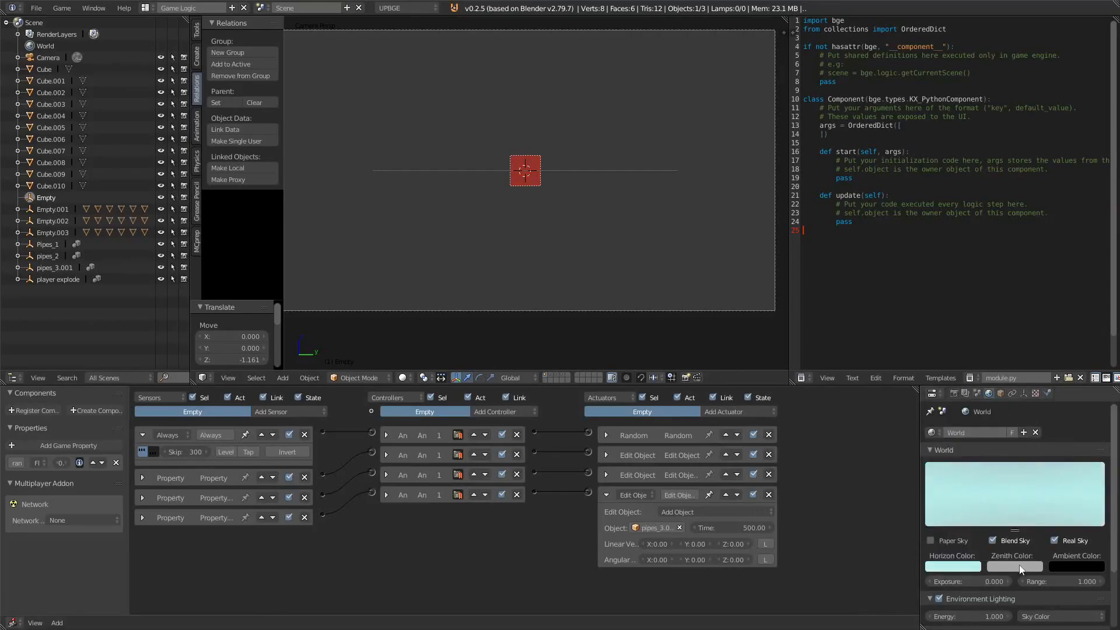
Step: Test-run the game with the new sky colour
key("p")
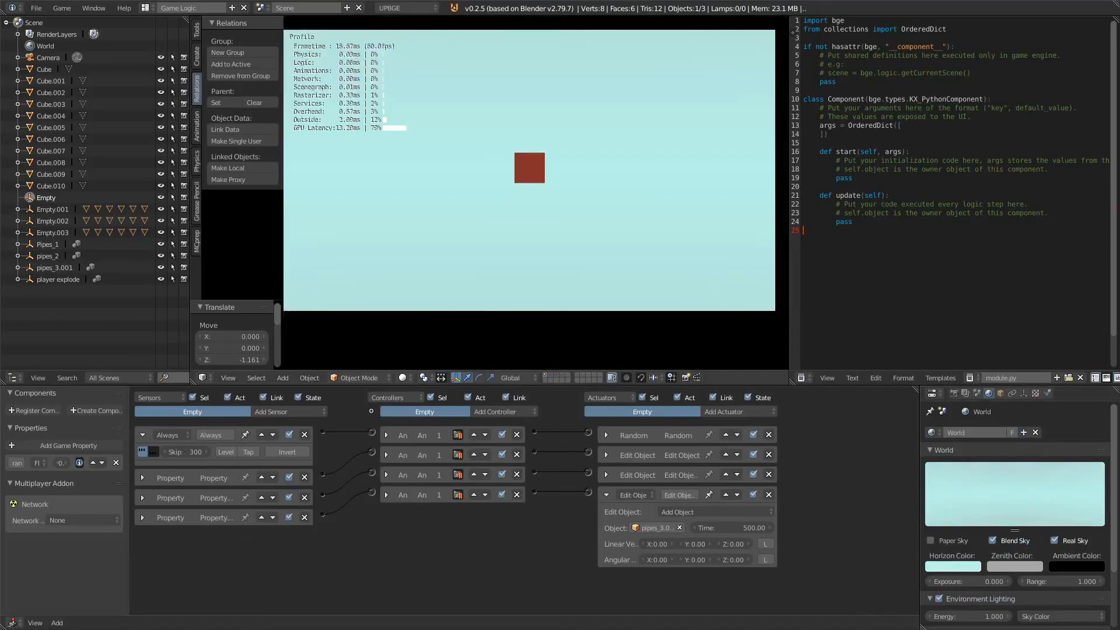
key("space")
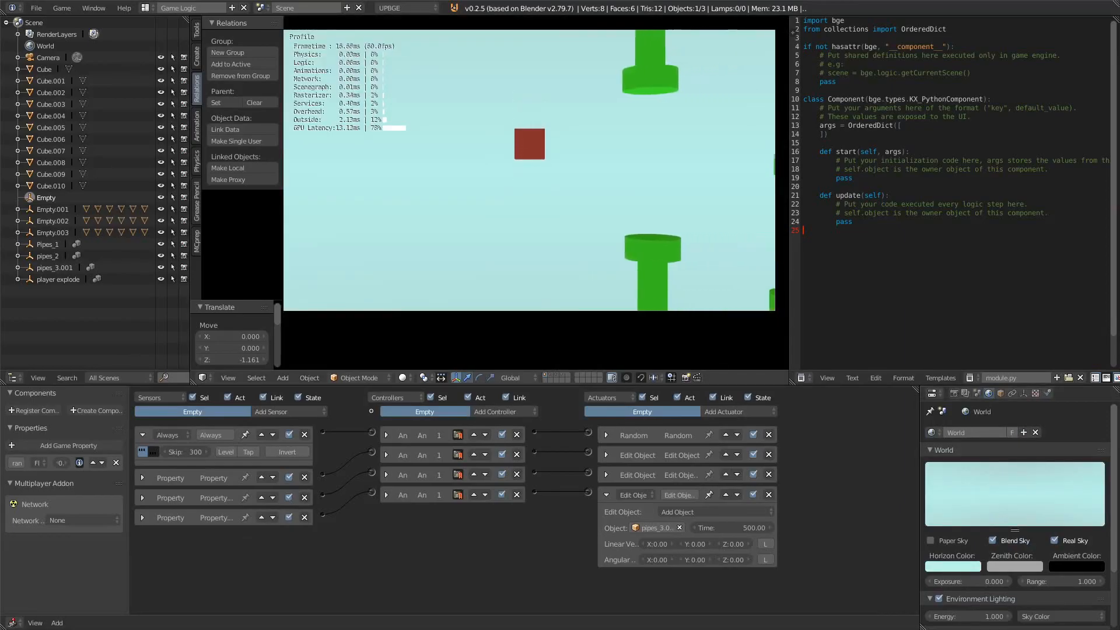
key("space")
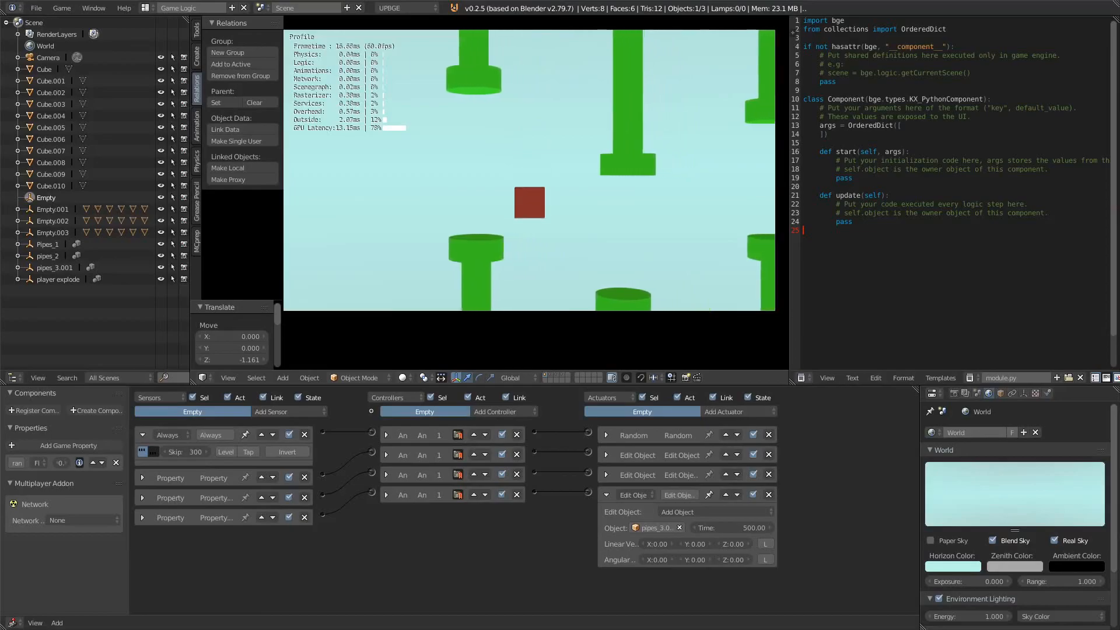
key("Escape")
Step: Add a Sun lamp to the scene
key("shift+a")
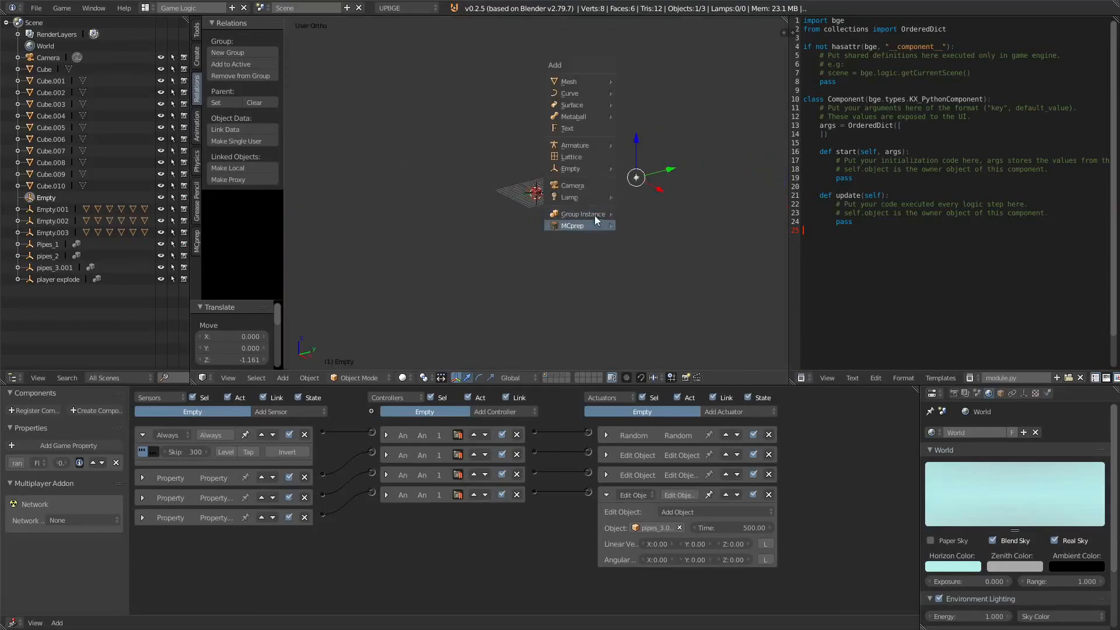
mouse_move(586, 195)
left_click(642, 209)
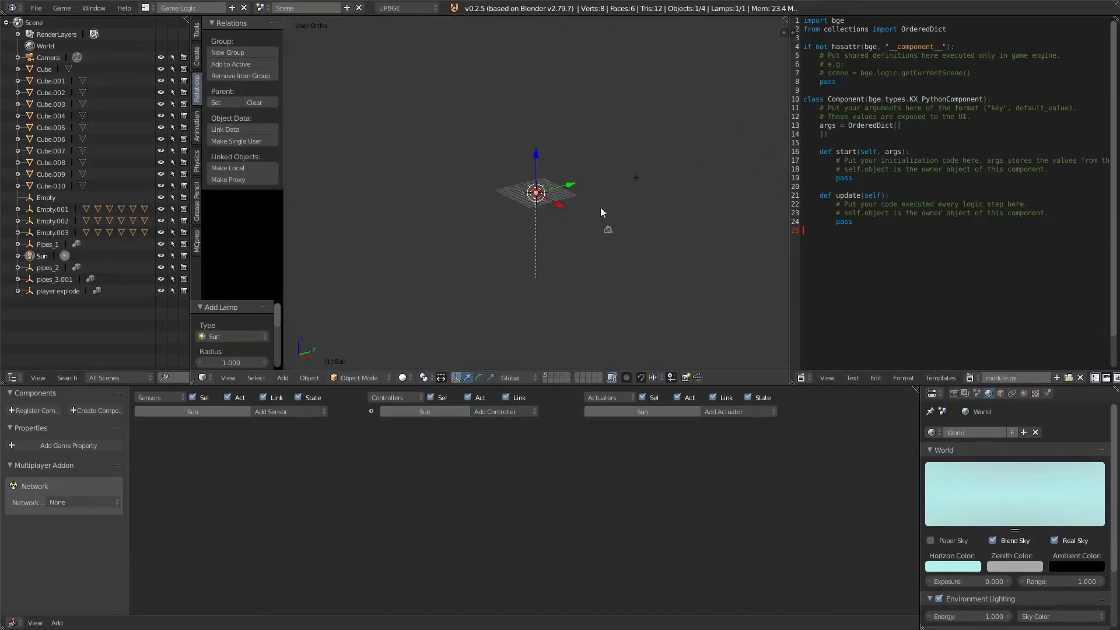
Step: Move the Sun lamp sideways and upward, then rotate it to about -34°
key("g")
key("x")
left_click(675, 216)
key("g")
key("z")
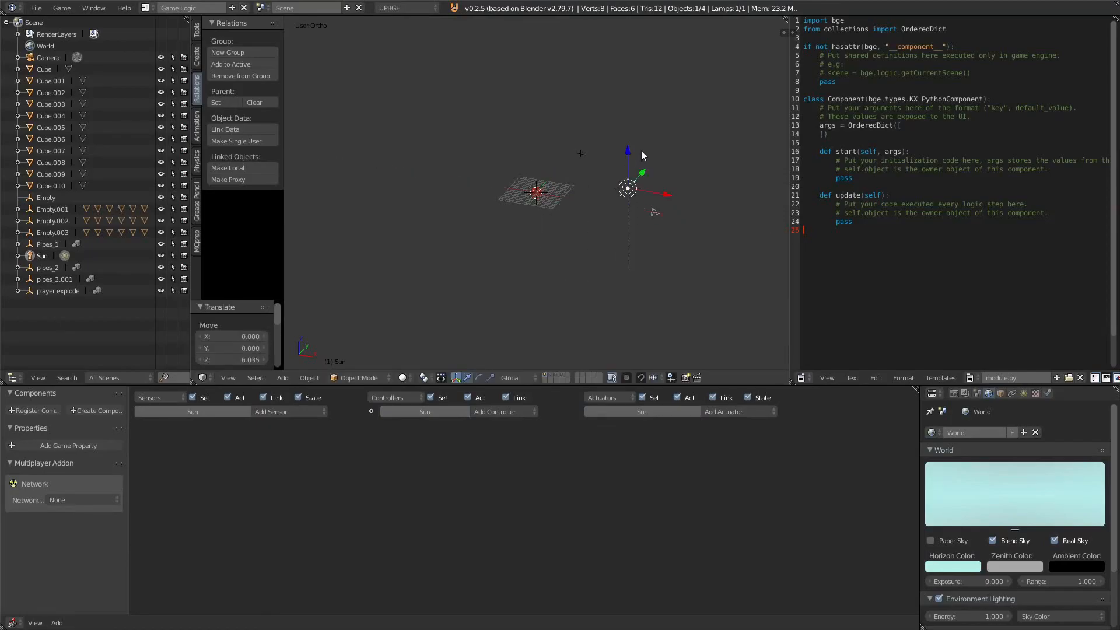
left_click(646, 174)
key("r")
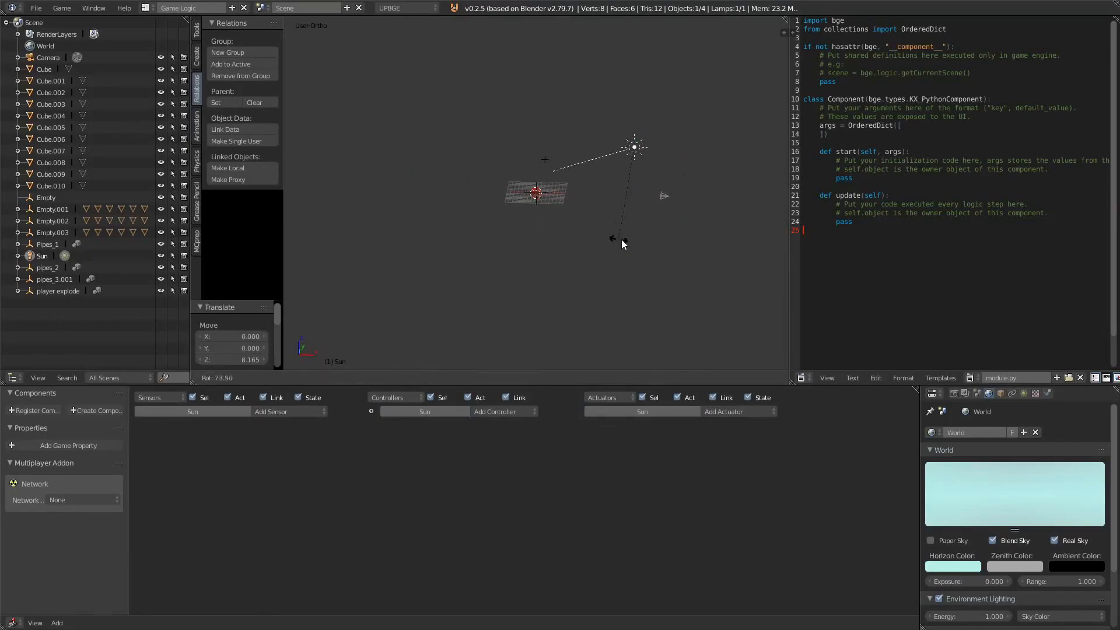
left_click(641, 232)
middle_click_drag(642, 232, 589, 251)
key("r")
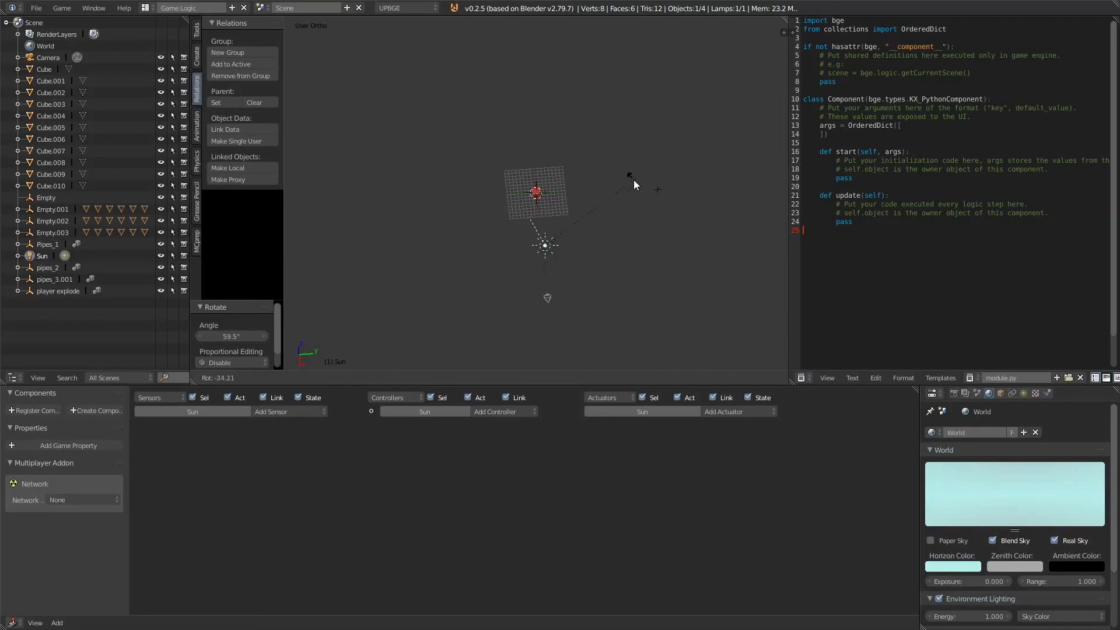
left_click(632, 179)
Step: Test-run the game from the camera view to check the Sun lighting
key("KP_0")
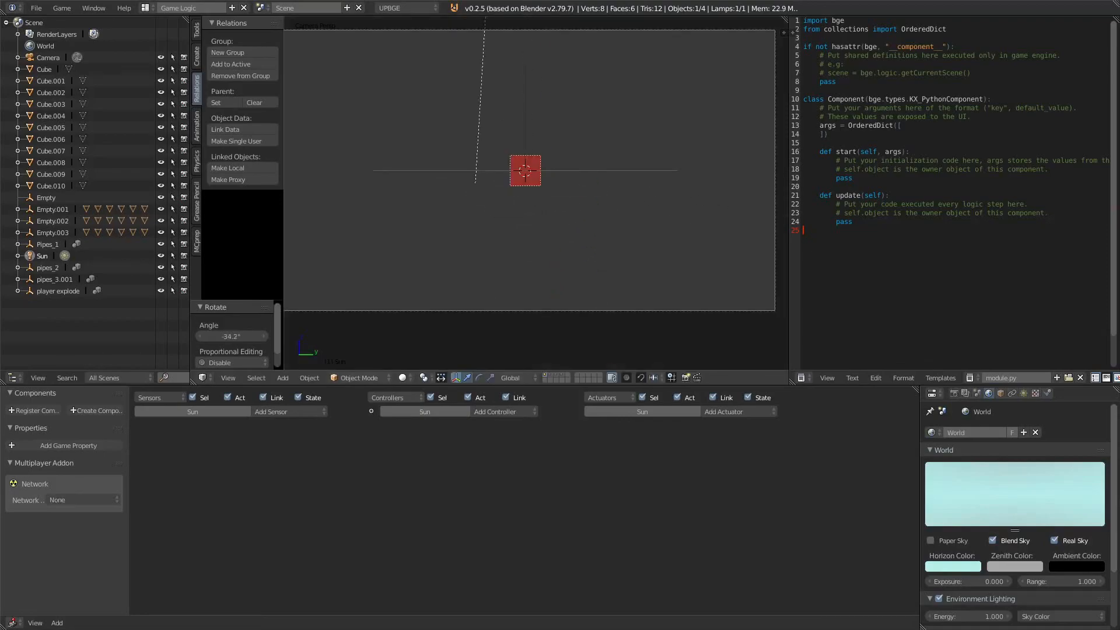
key("p")
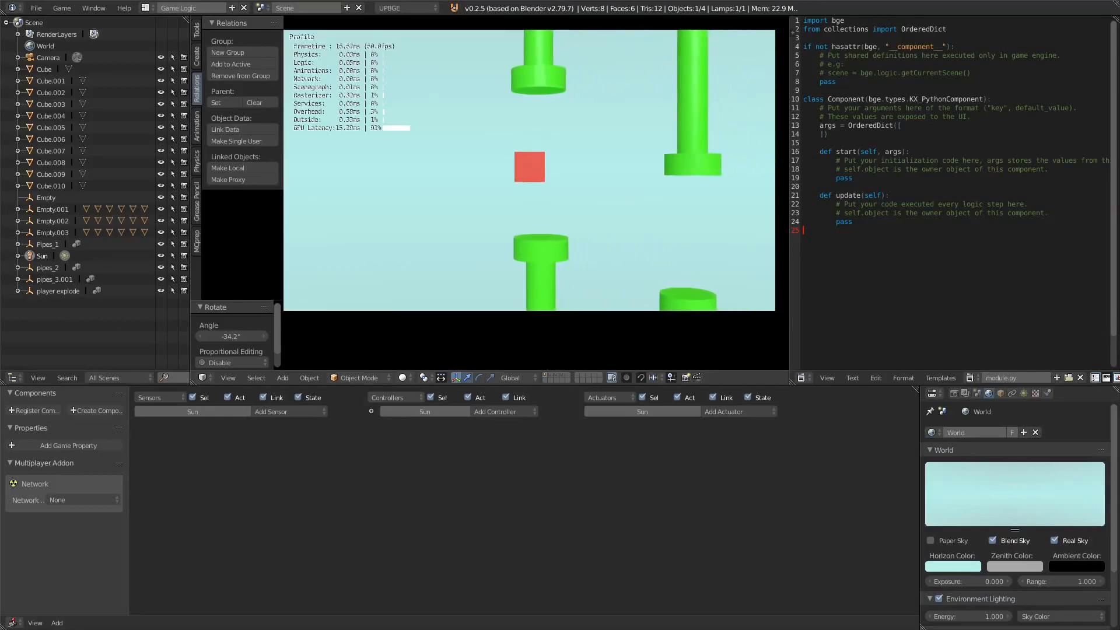
key("space")
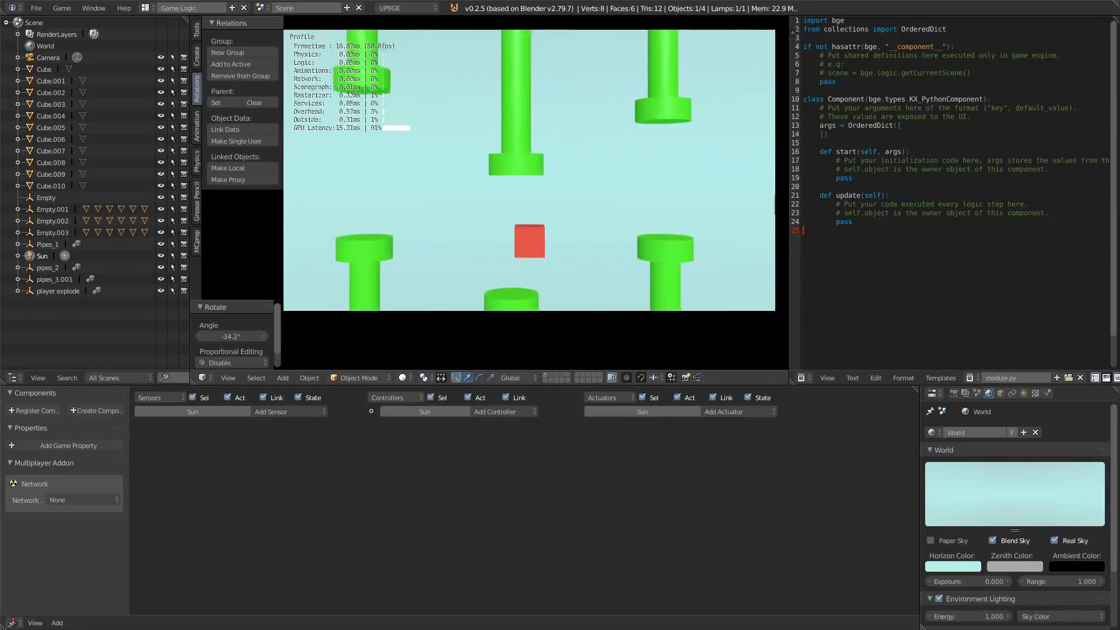
key("space")
key("Escape")
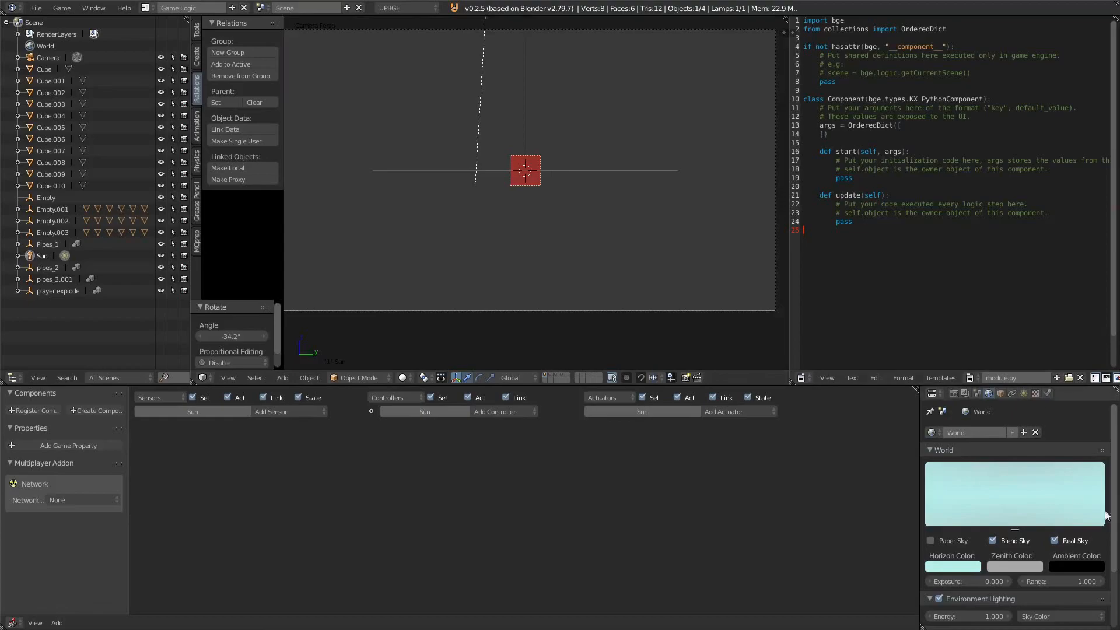
Step: Enable shadows on the Sun lamp and test-run the game with a couple of jumps
left_click(1024, 394)
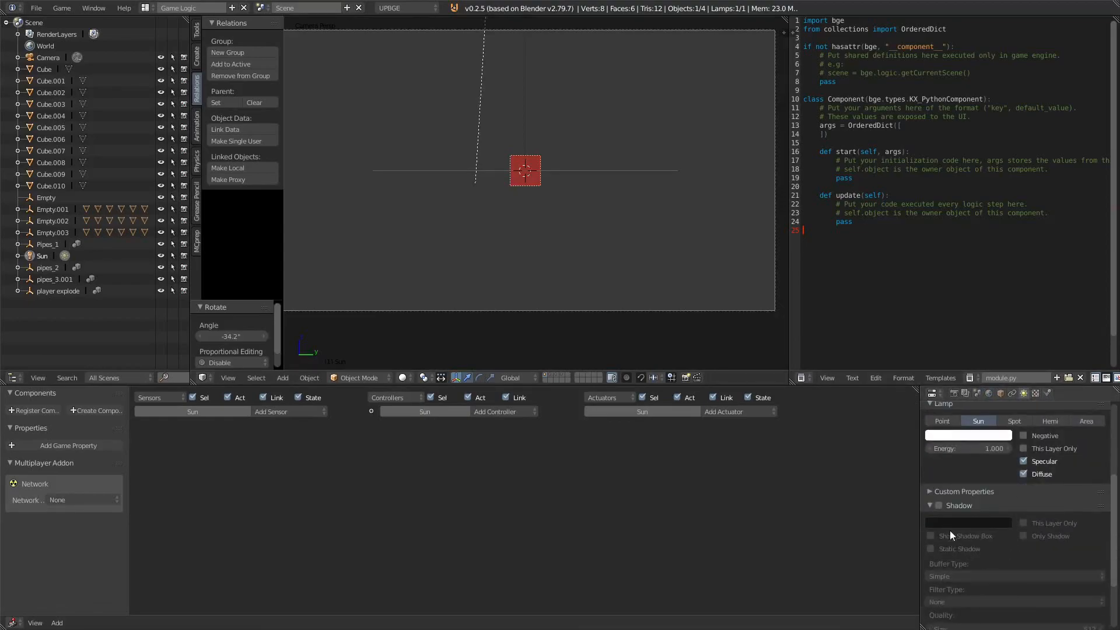
left_click(938, 505)
key("p")
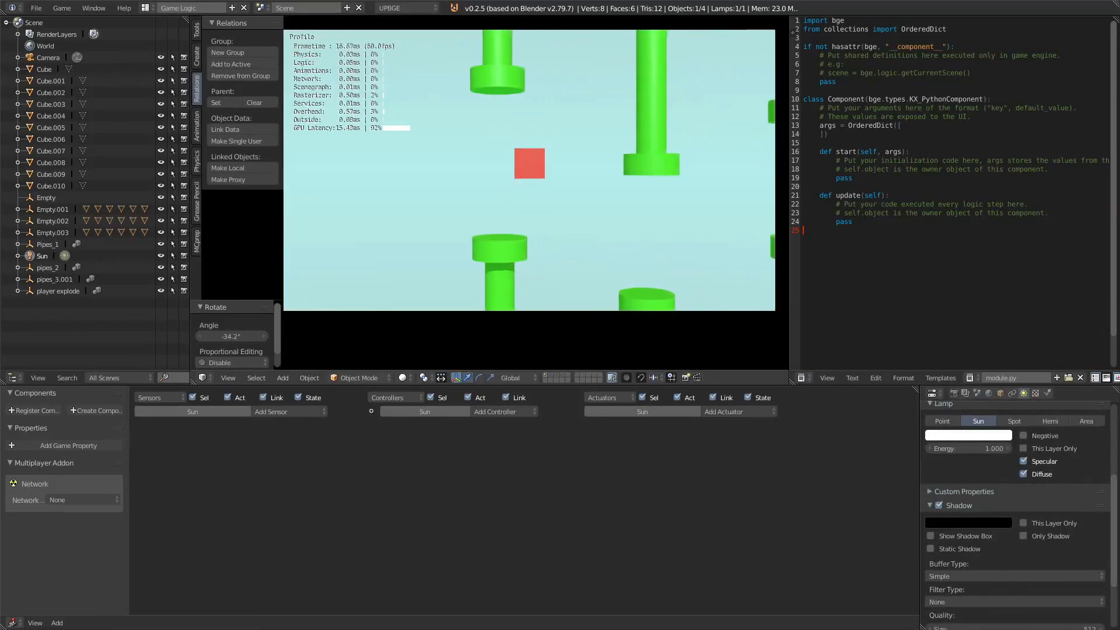
key("space")
key("space")
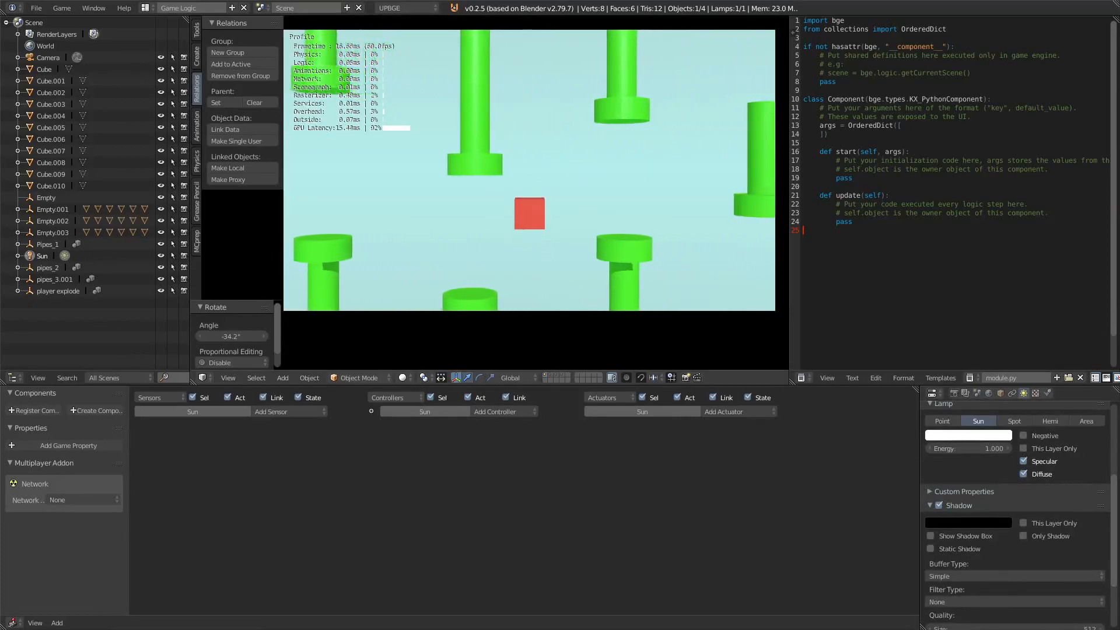
key("Escape")
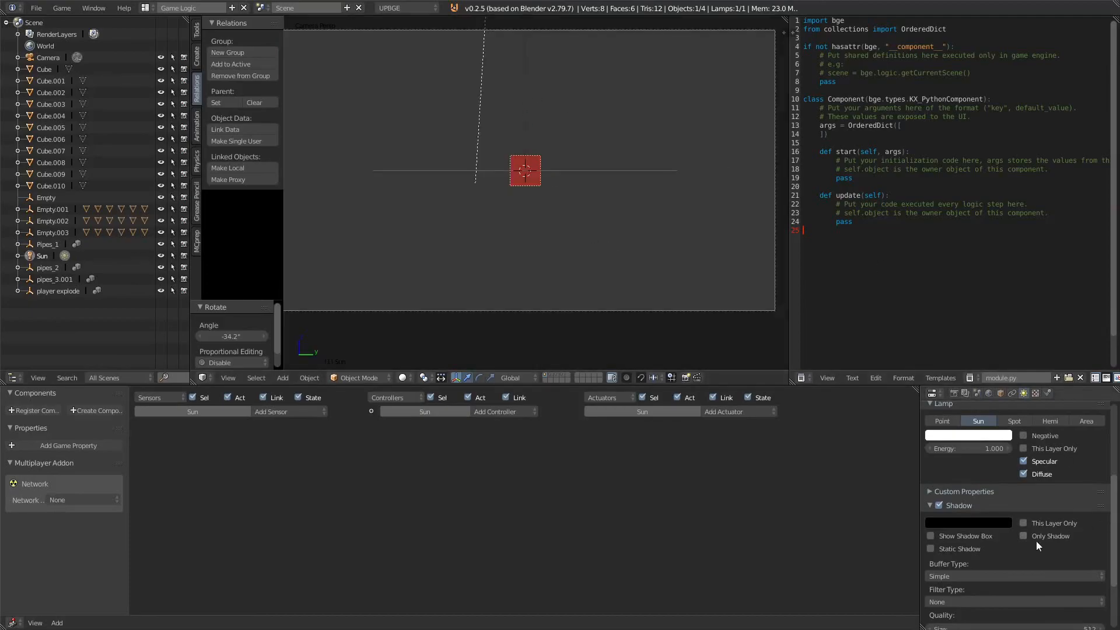
Step: Test-run the game briefly, then set the Sun's shadow filter type to PCF
scroll(1039, 545, "down", 3)
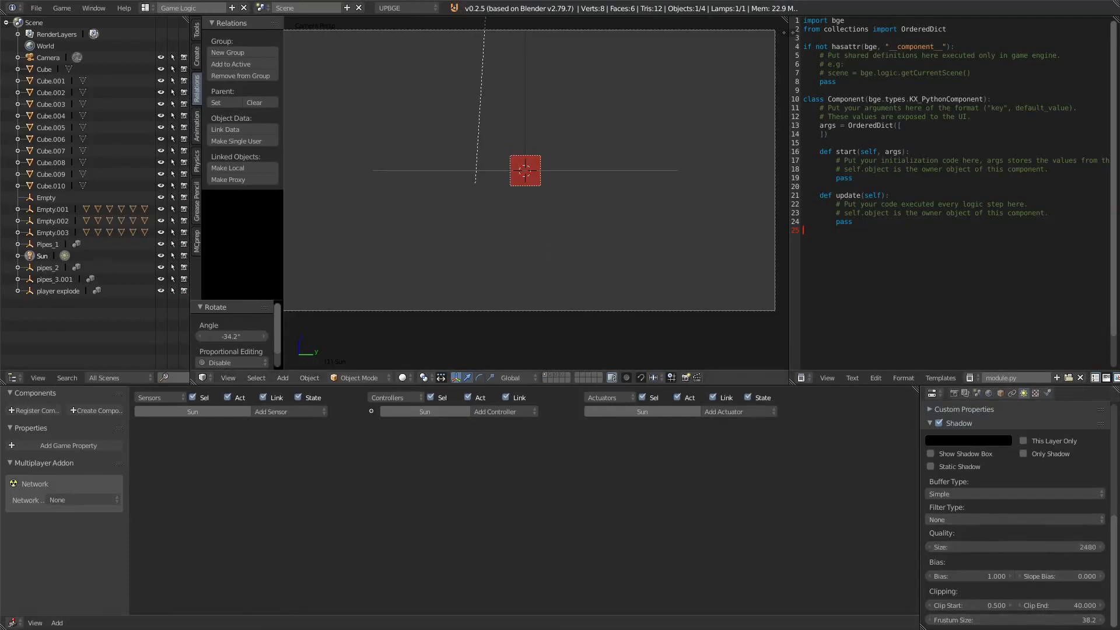
key("p")
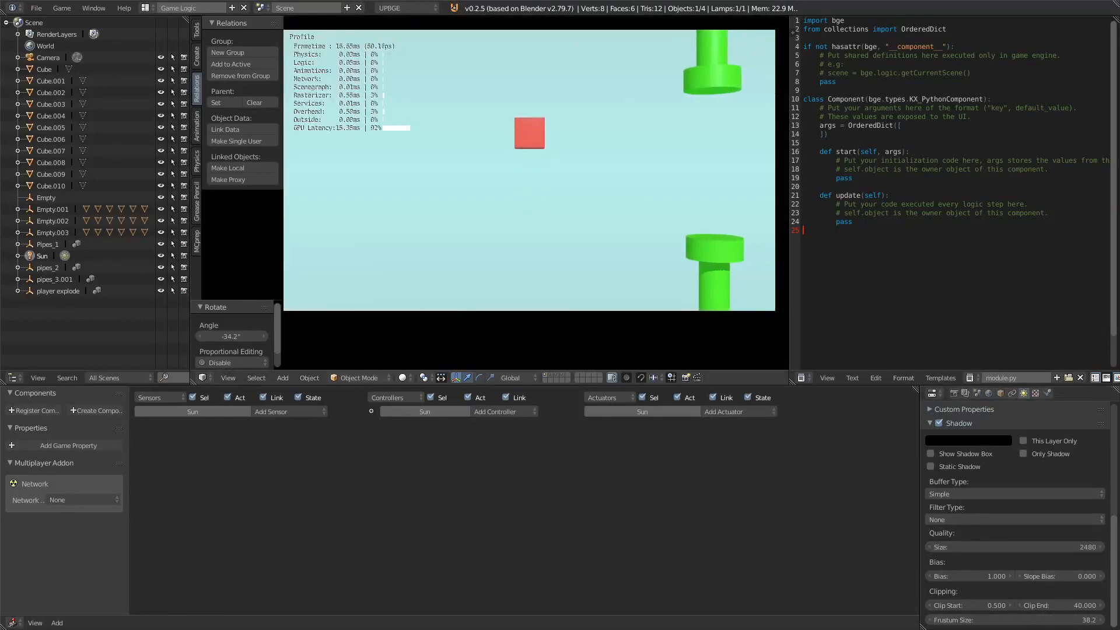
key("Escape")
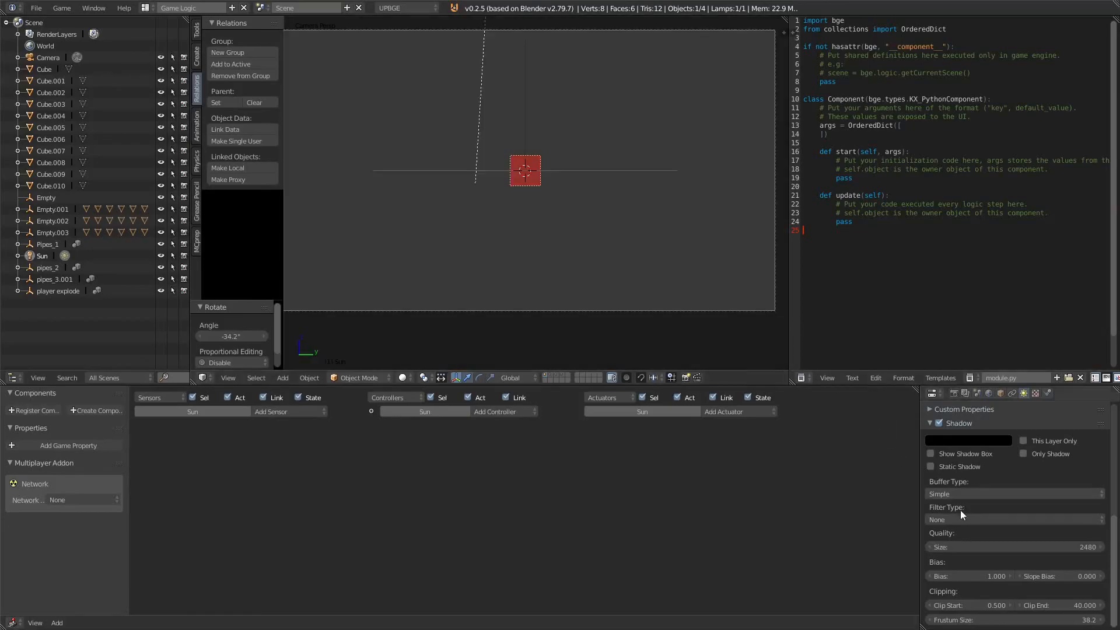
left_click(968, 520)
left_click(980, 493)
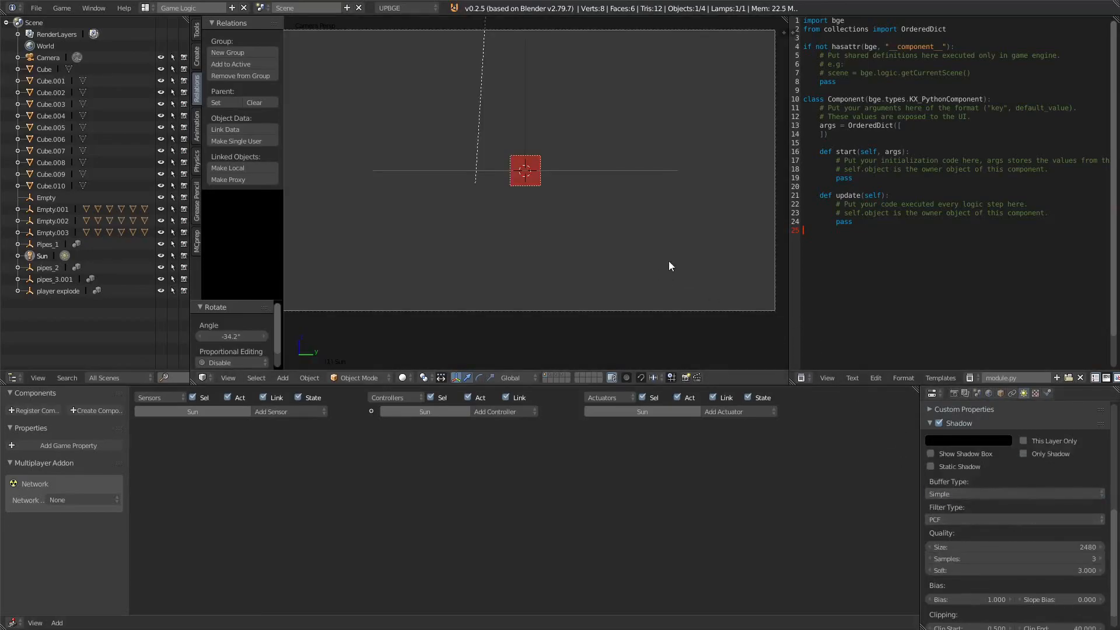
Step: Play the game with the PCF shadows, jumping several times until the cube crashes
key("p")
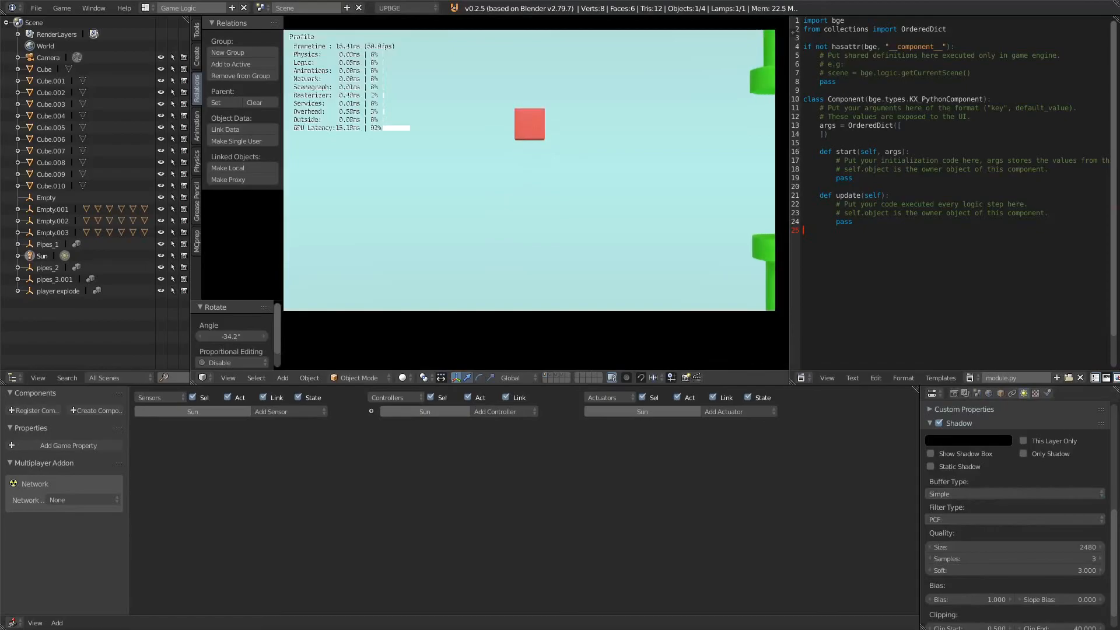
key("space")
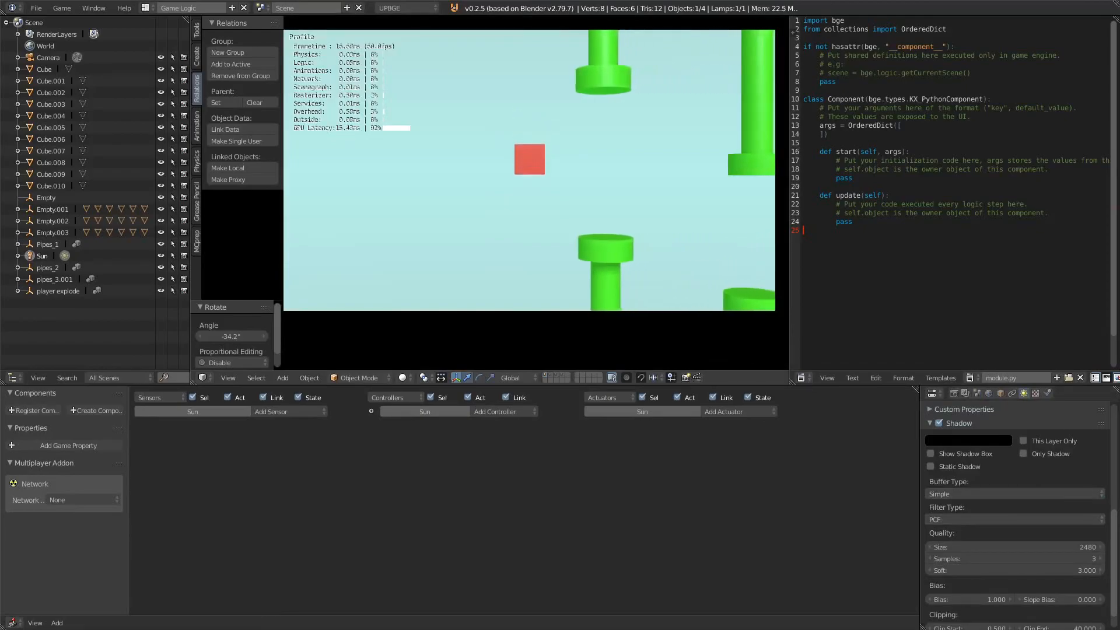
key("space")
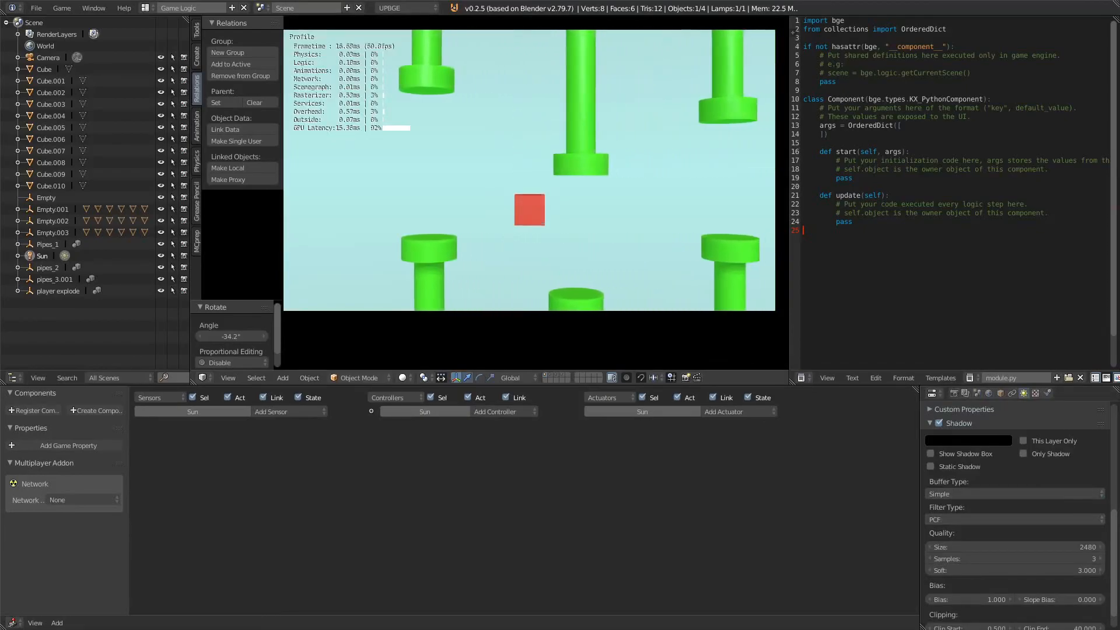
key("space")
key("space")
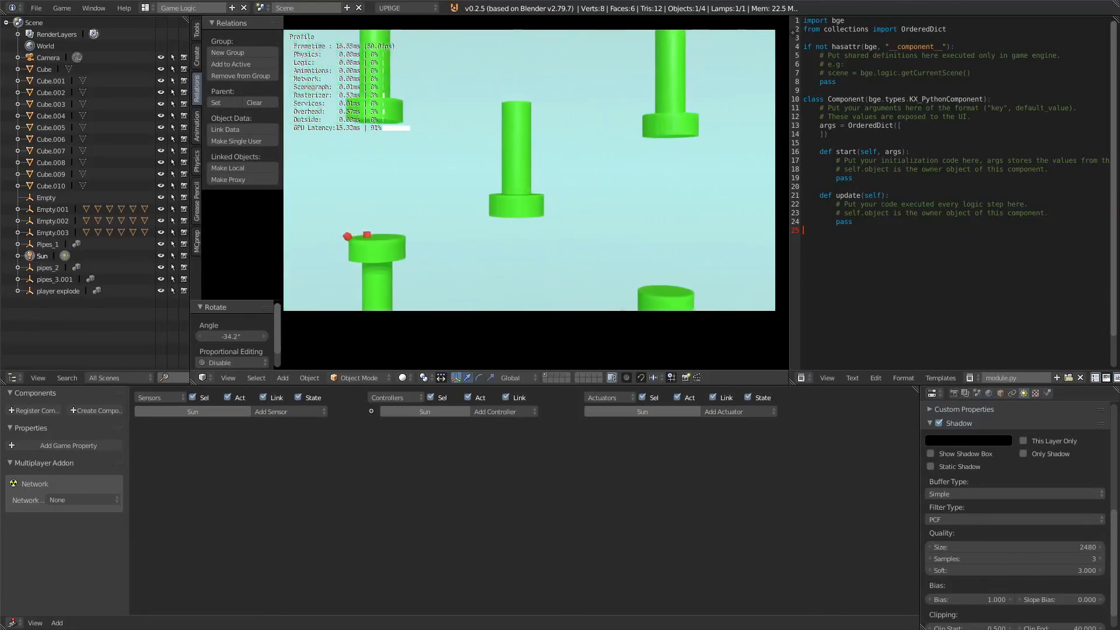
key("Escape")
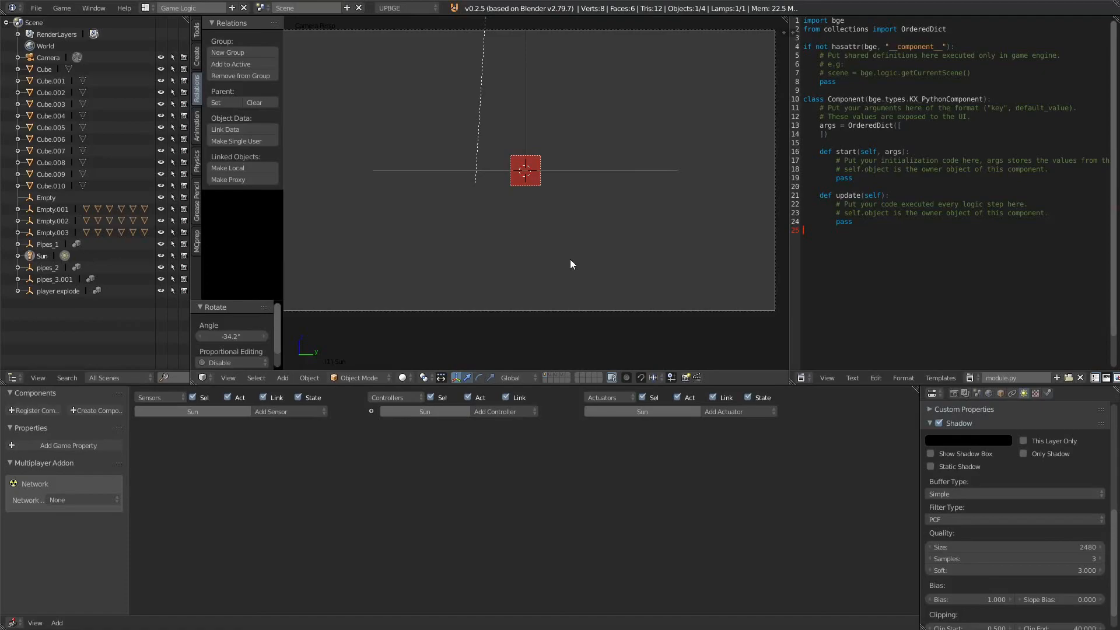